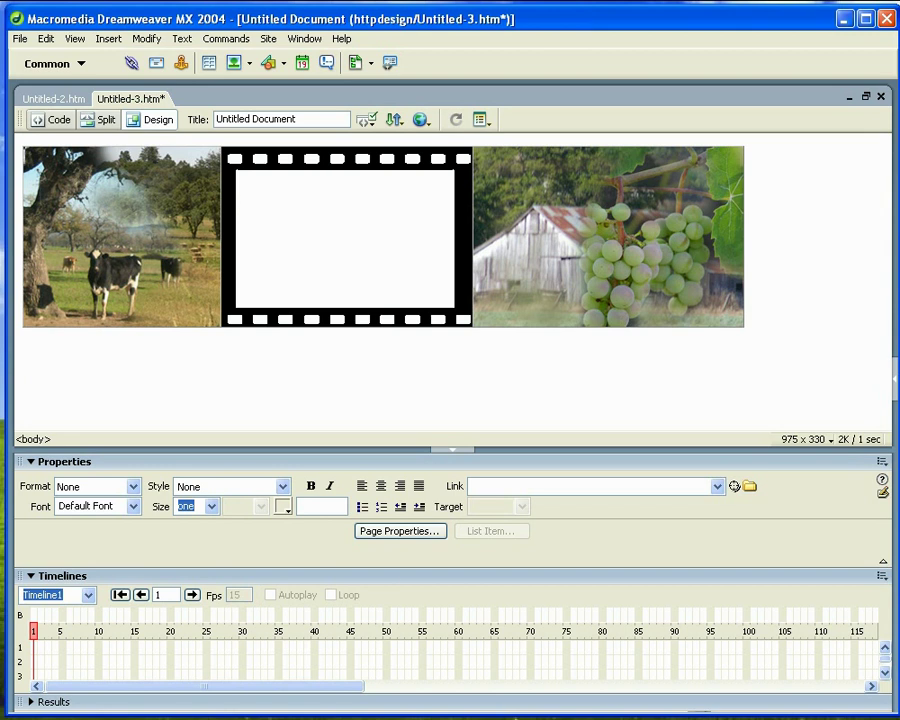
Check that the Timelines panel is enabled and inspect the properties of the cow, grape and filmstrip layers
left_click(296, 40)
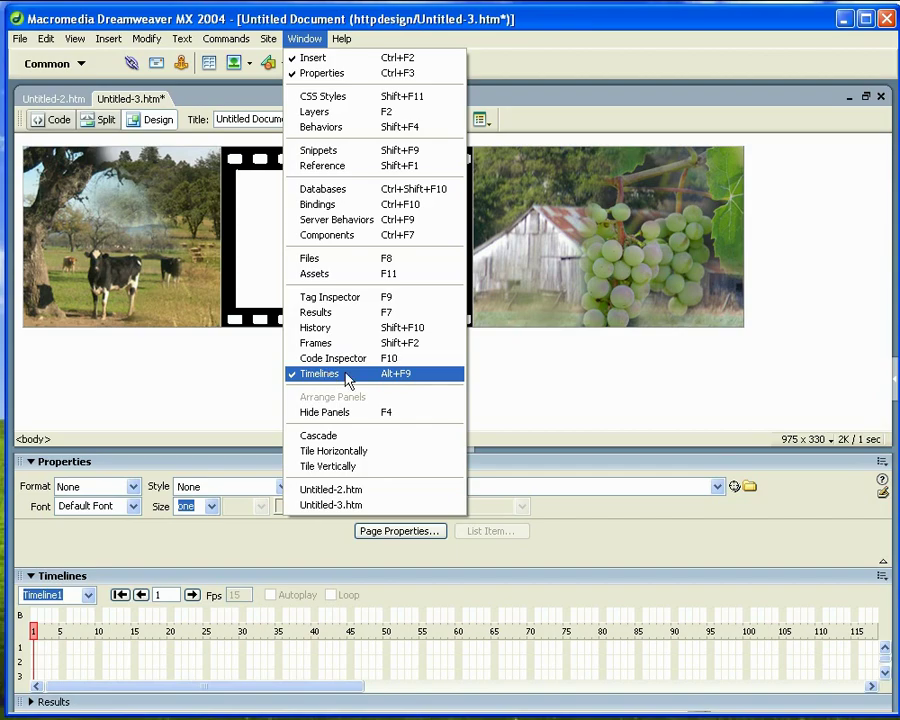
left_click(524, 372)
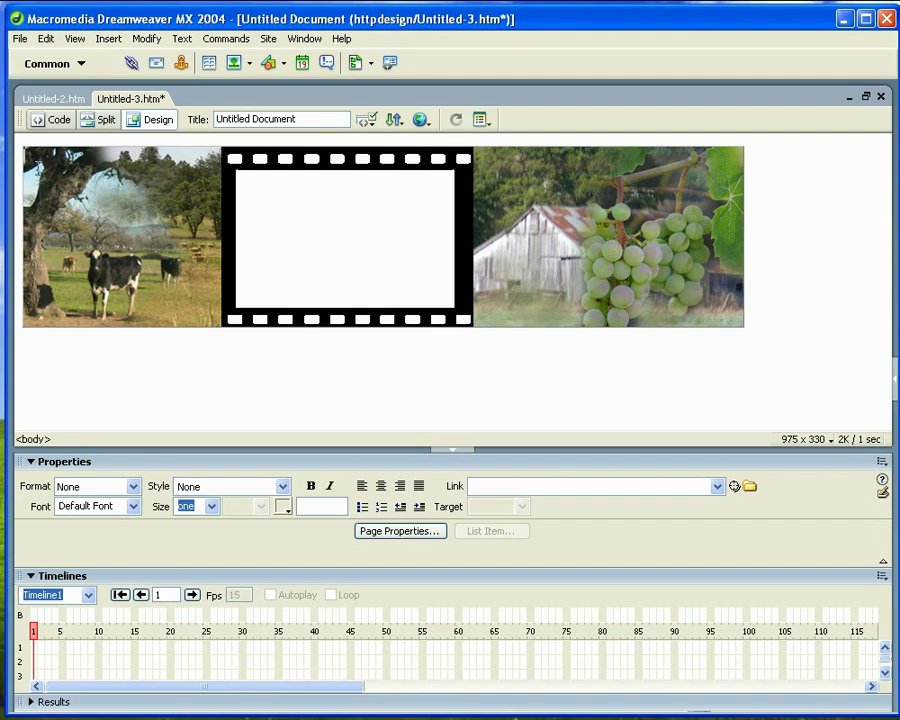
left_click(66, 325)
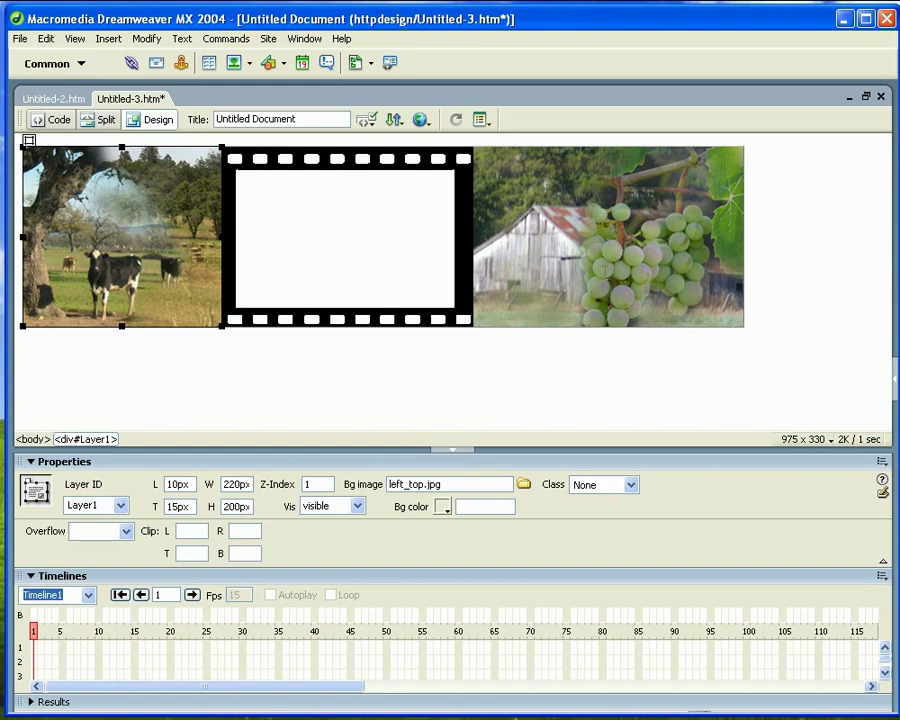
left_click(605, 271)
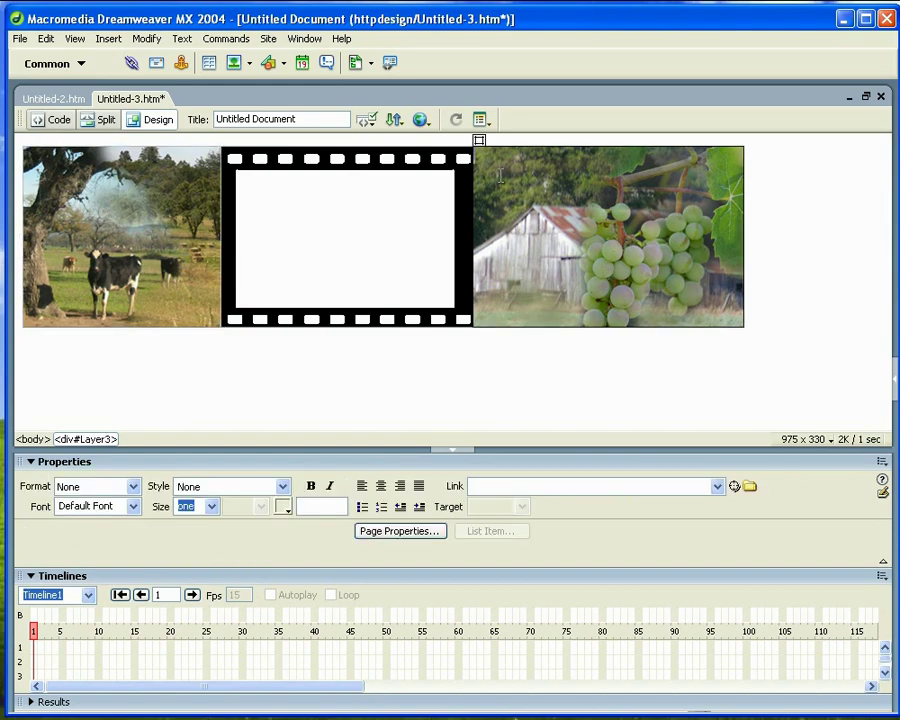
left_click(479, 140)
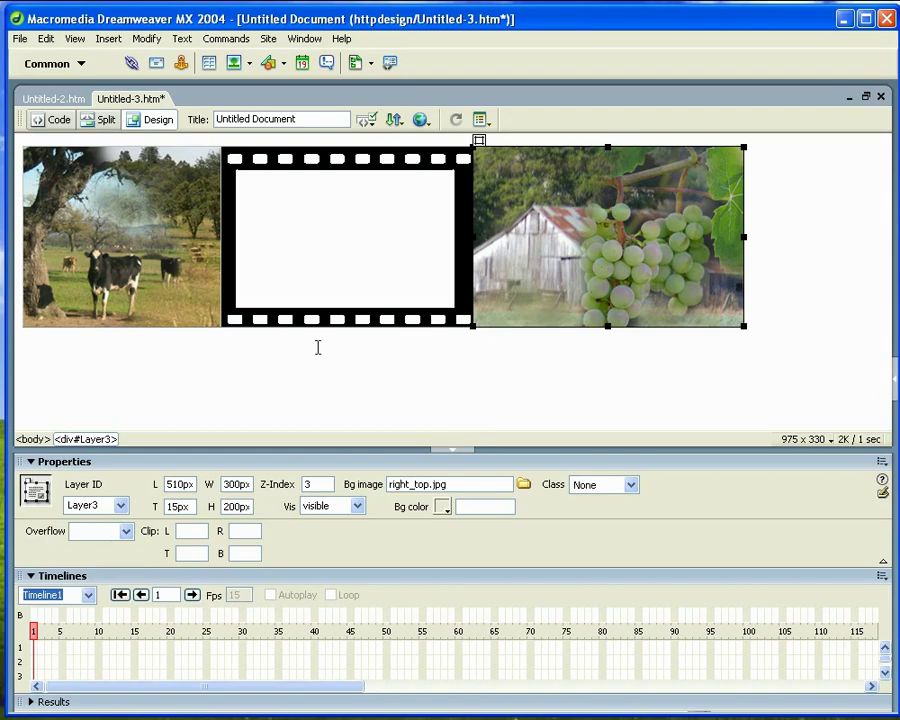
left_click(222, 300)
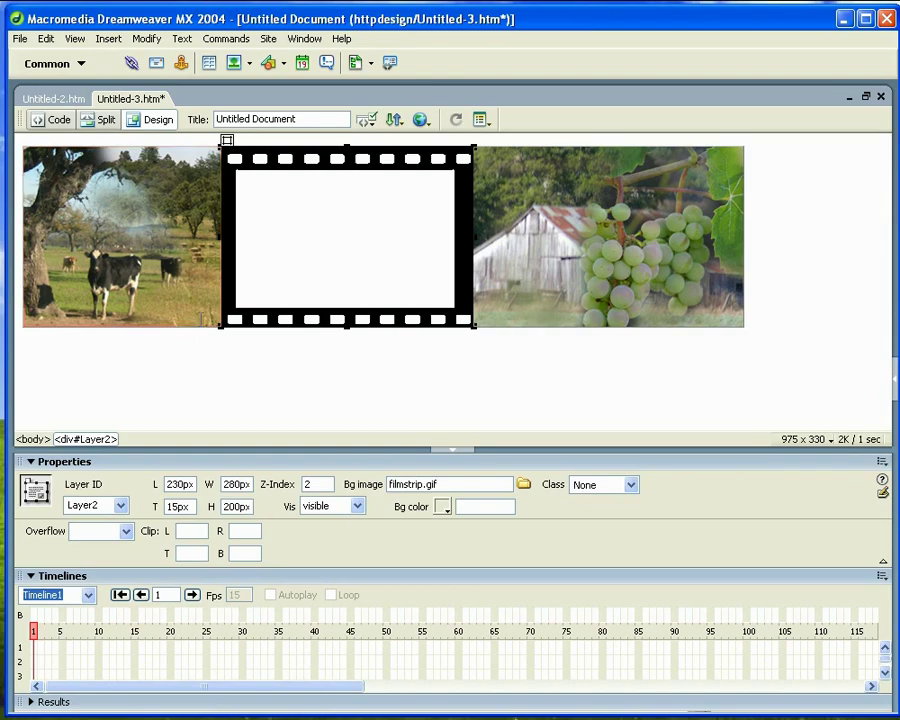
left_click(231, 284)
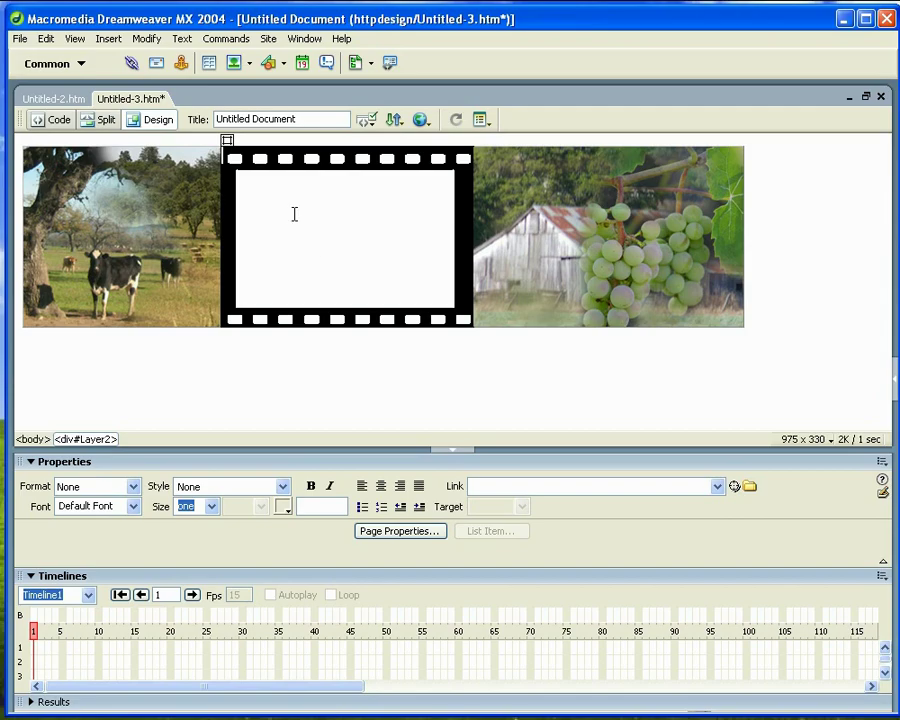
left_click(227, 140)
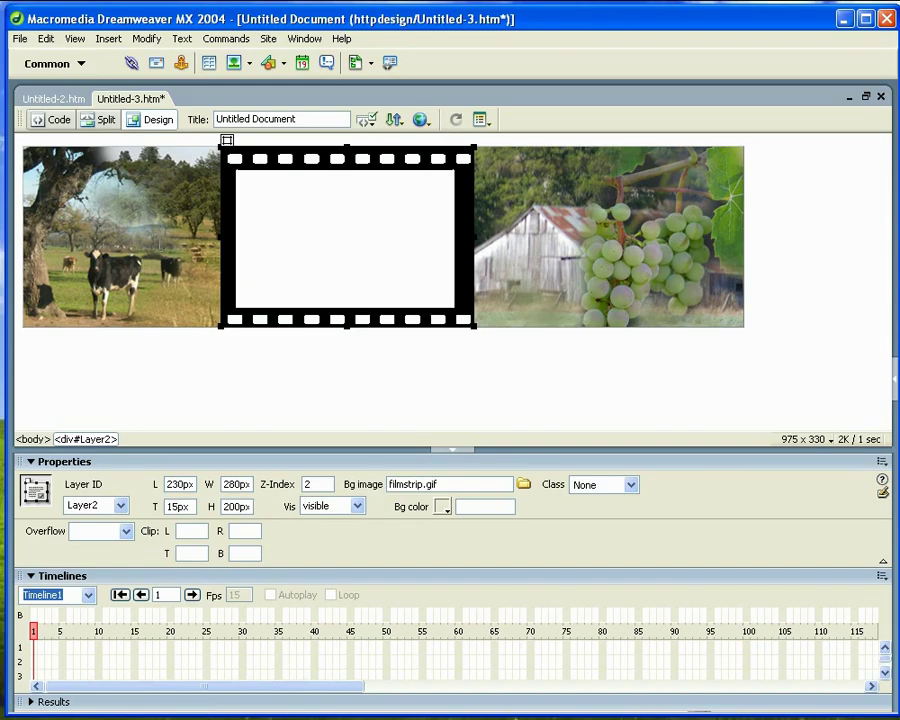
left_click(587, 378)
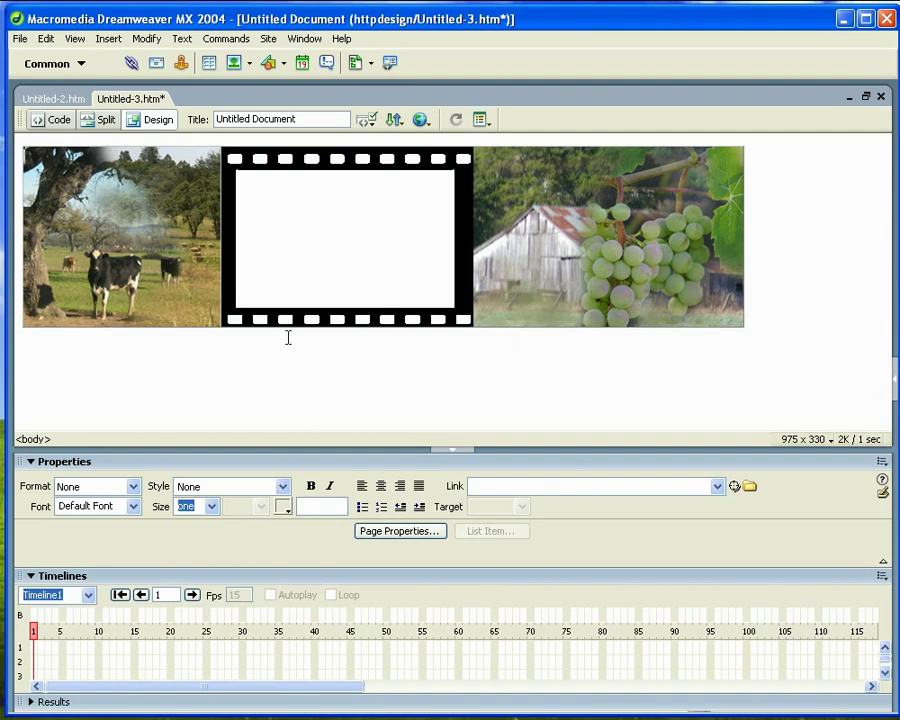
Insert a new layer and place it just below the filmstrip, at about 227 px left and 232 px top
left_click(110, 42)
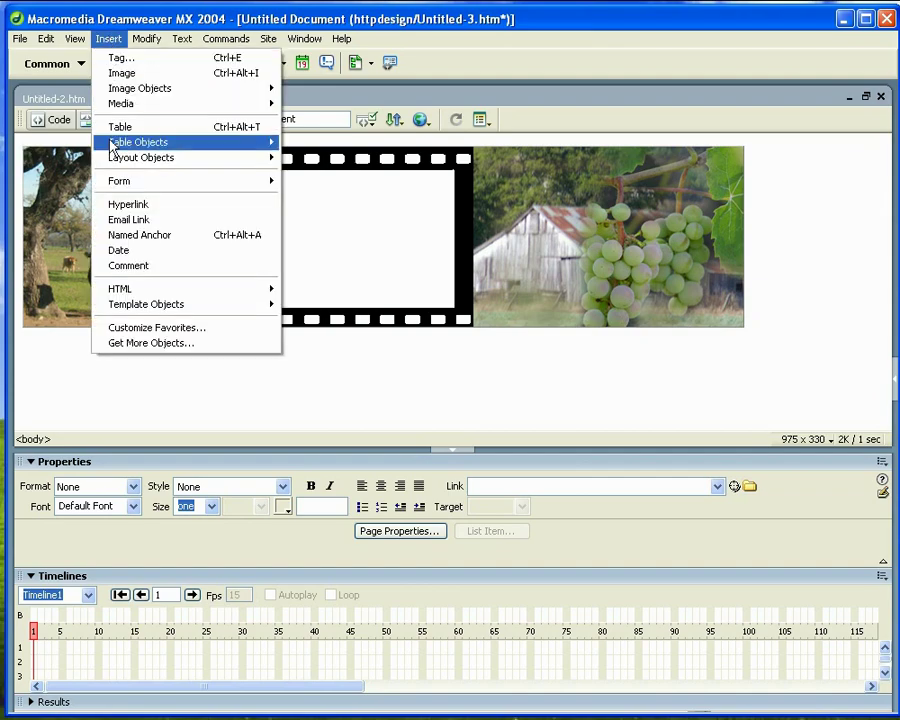
mouse_move(155, 166)
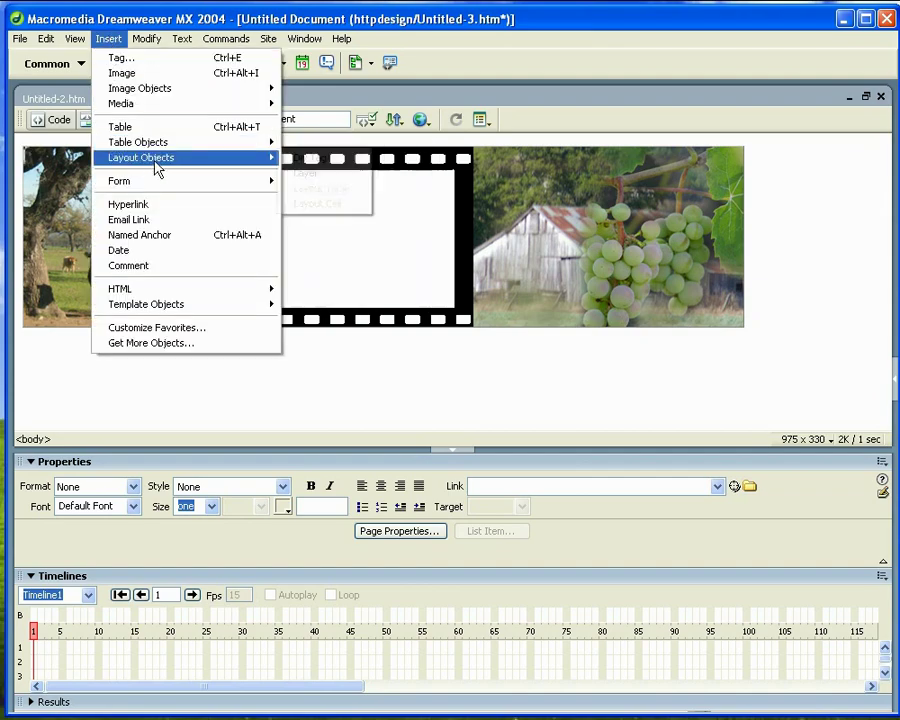
left_click(318, 174)
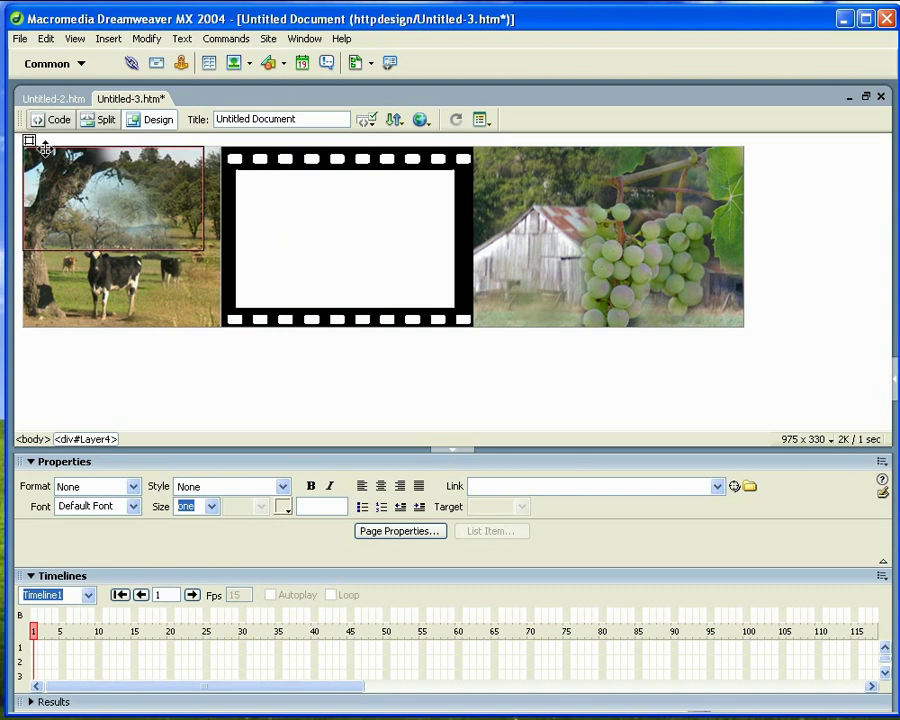
left_click_drag(28, 137, 222, 336)
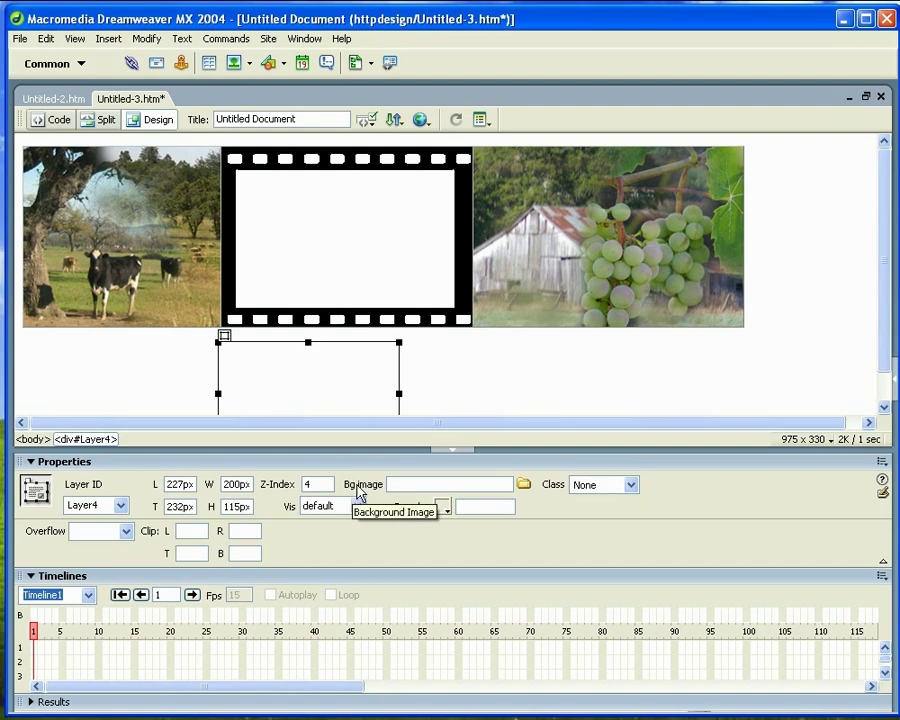
Give the new layer the background image vineyard.jpg and set its size to 570 px wide and 200 px high
left_click(523, 484)
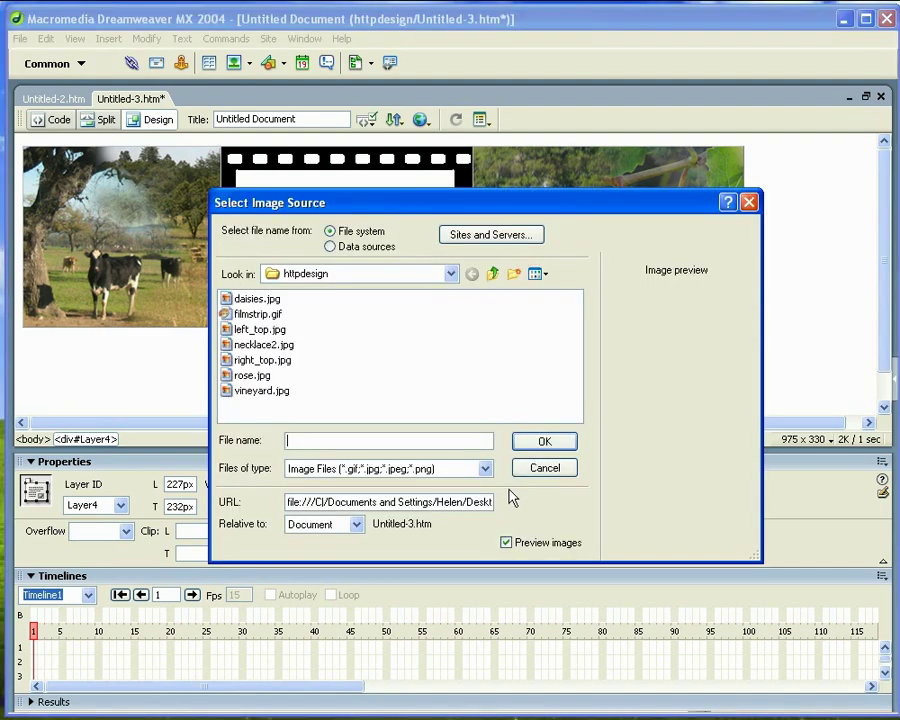
left_click(250, 394)
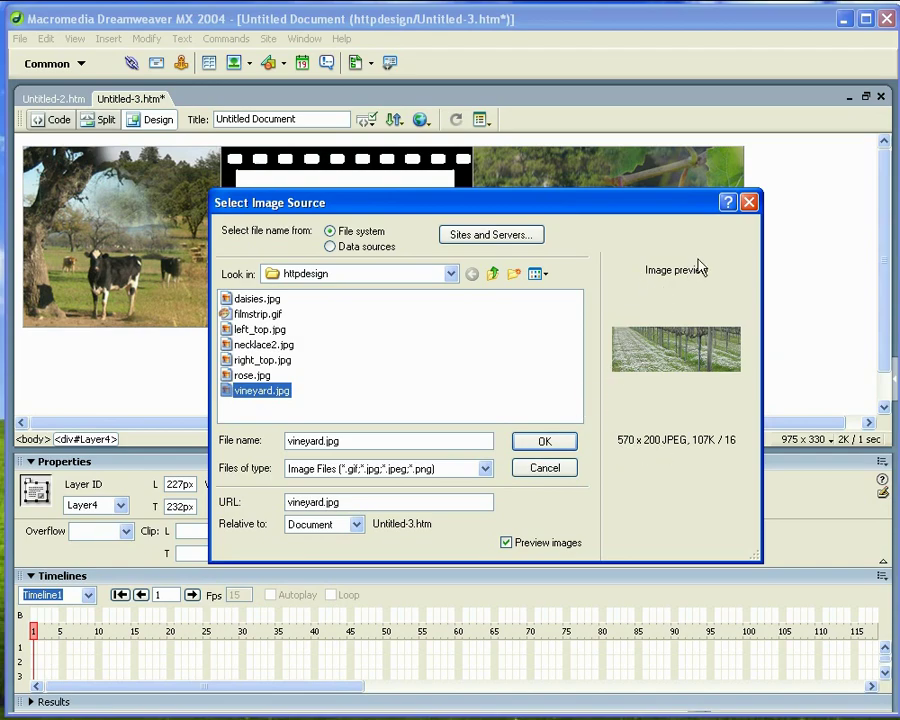
double_click(280, 391)
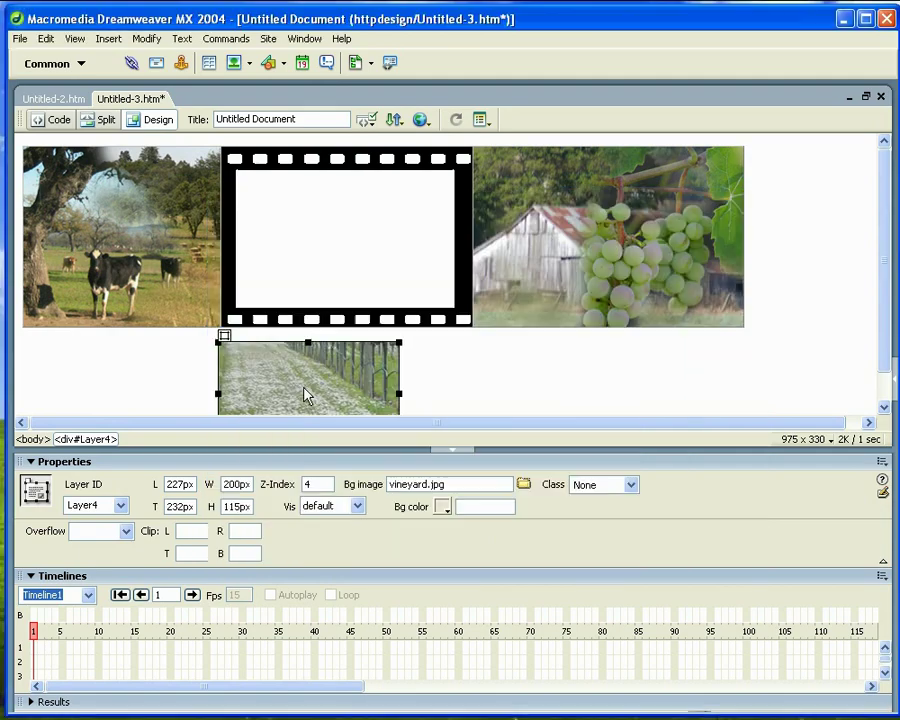
double_click(238, 484)
type("570px")
left_click(229, 507)
double_click(234, 507)
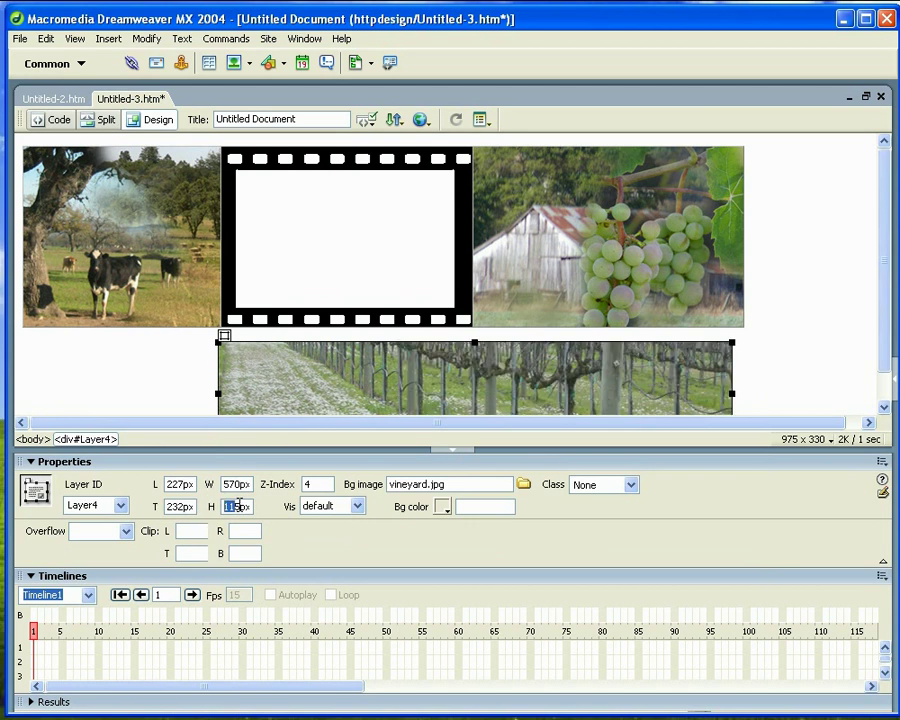
type("200px")
Move the vineyard layer over the filmstrip and set its left position to 230 px and top position to 15 px
left_click(224, 336)
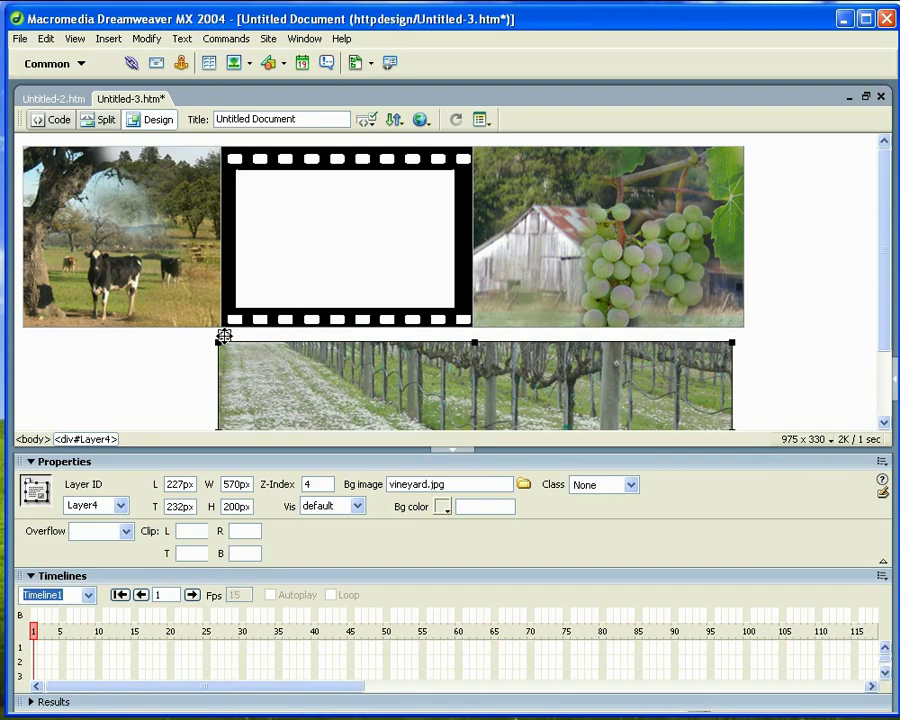
left_click_drag(224, 336, 229, 147)
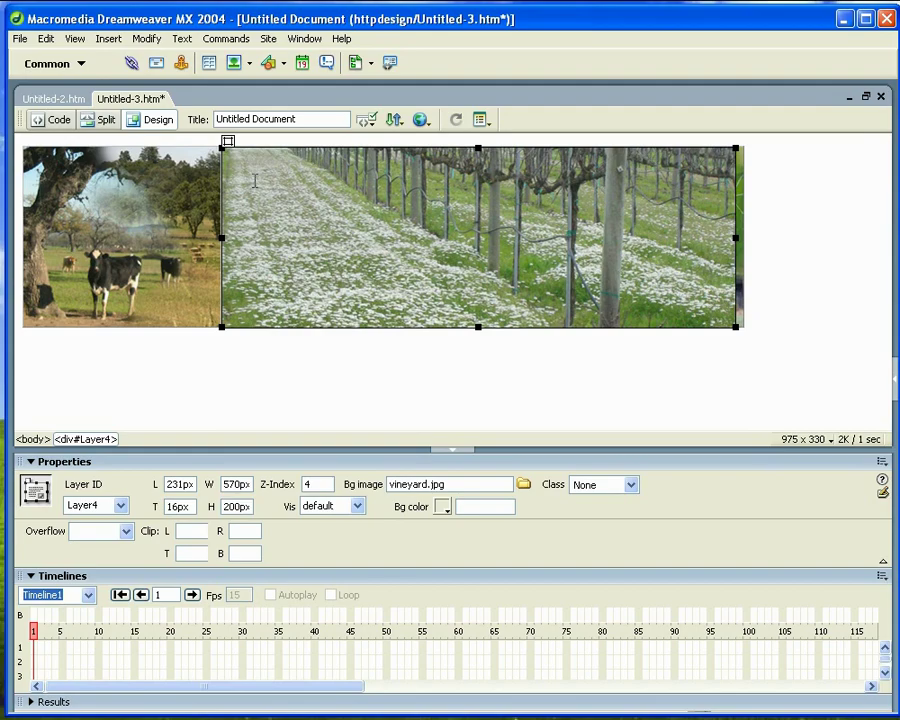
left_click(176, 484)
type("0")
key("Tab")
type("15")
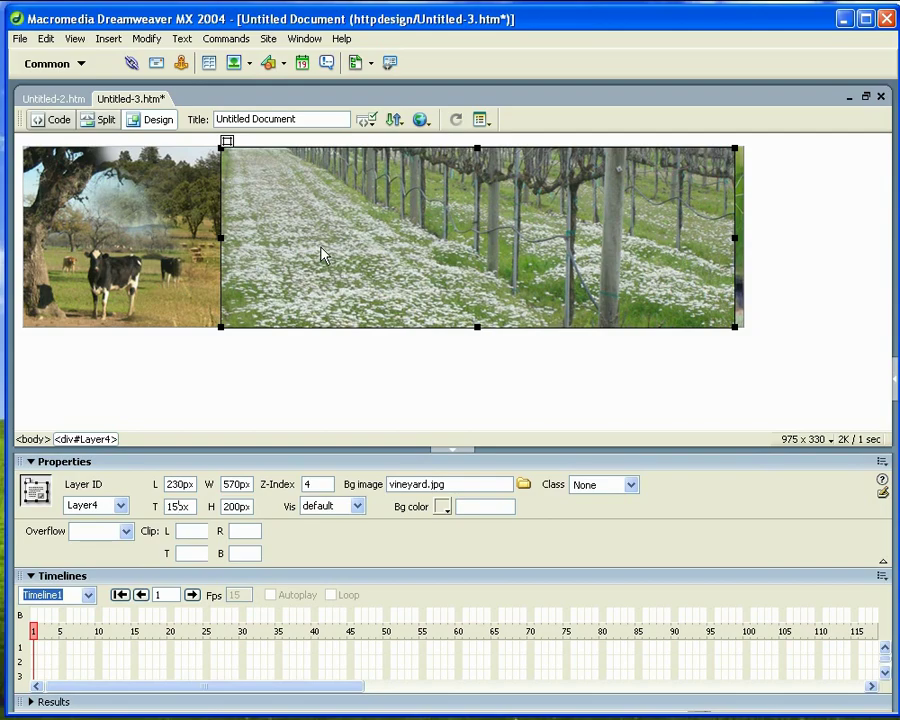
Show the Layers panel and enlarge it so that all four layers fit in the list
left_click(304, 38)
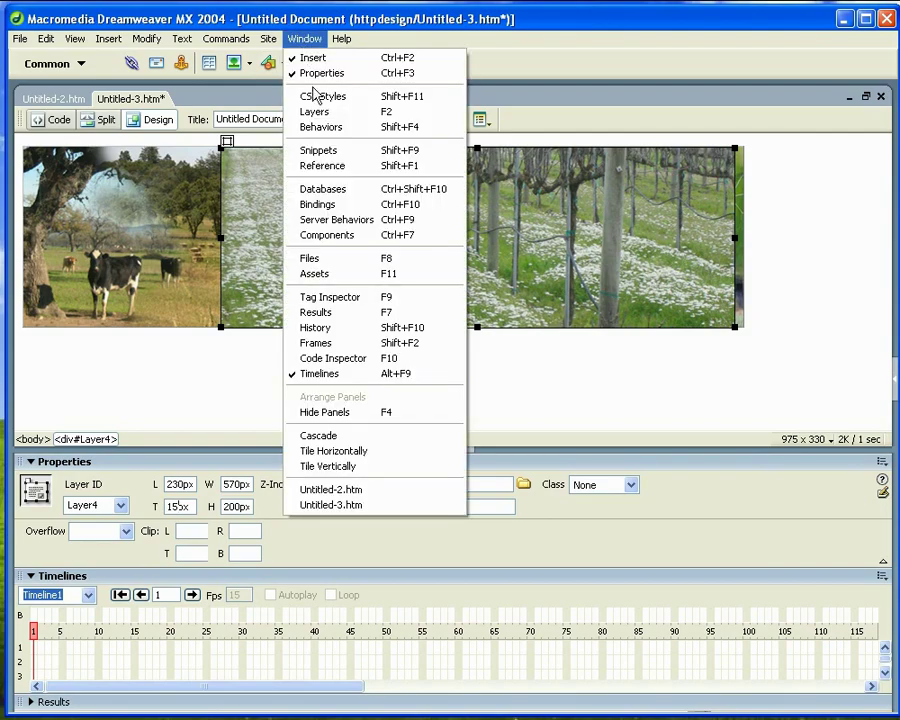
left_click(322, 112)
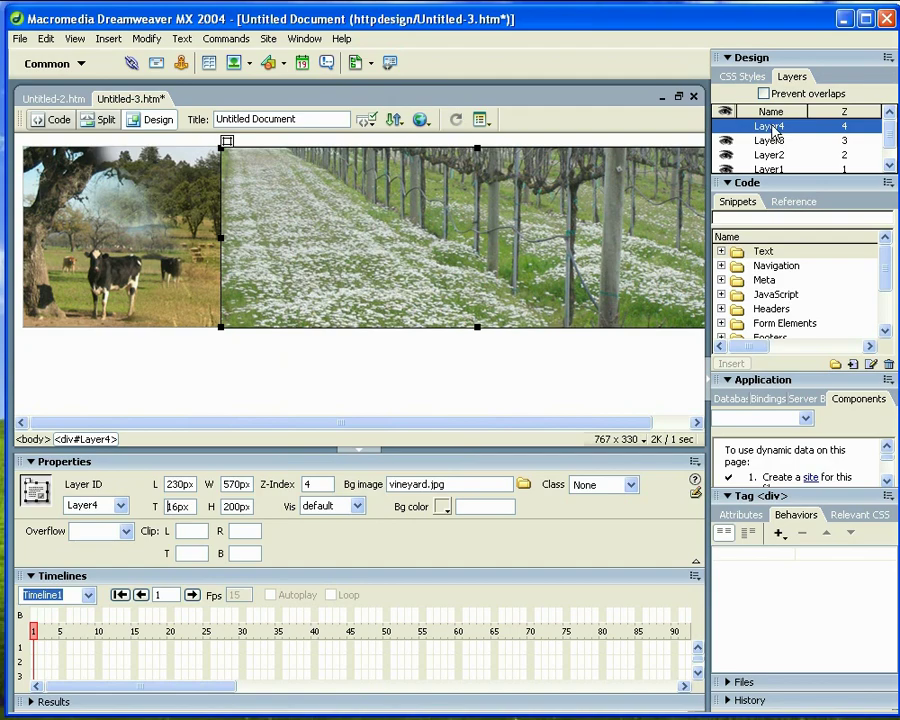
left_click_drag(783, 177, 783, 239)
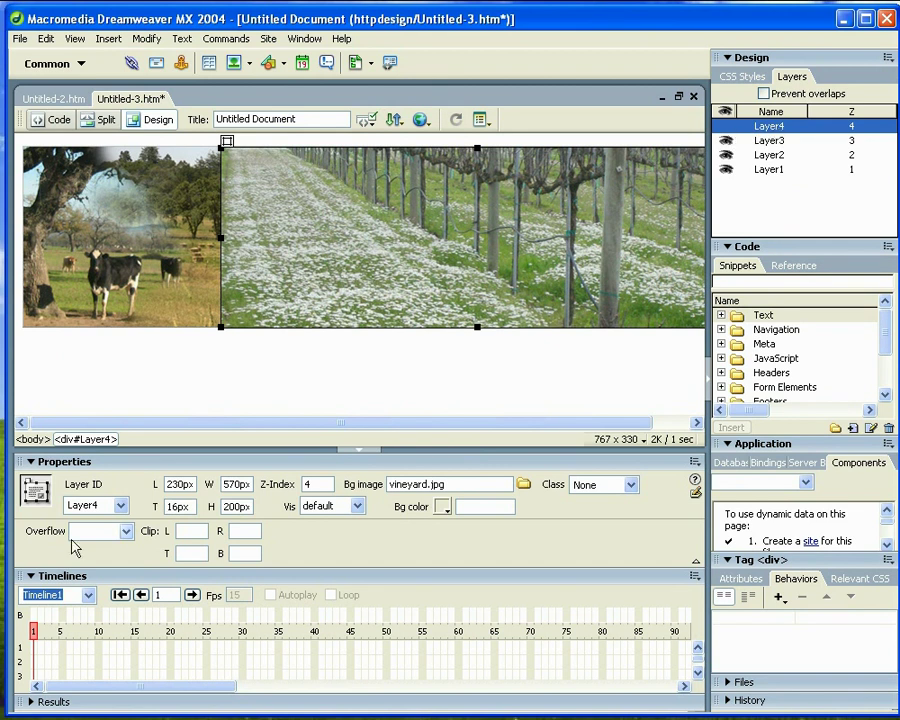
Rename the layer containing the vineyard image as Vineyard
left_click_drag(96, 504, 42, 498)
type("Vineya")
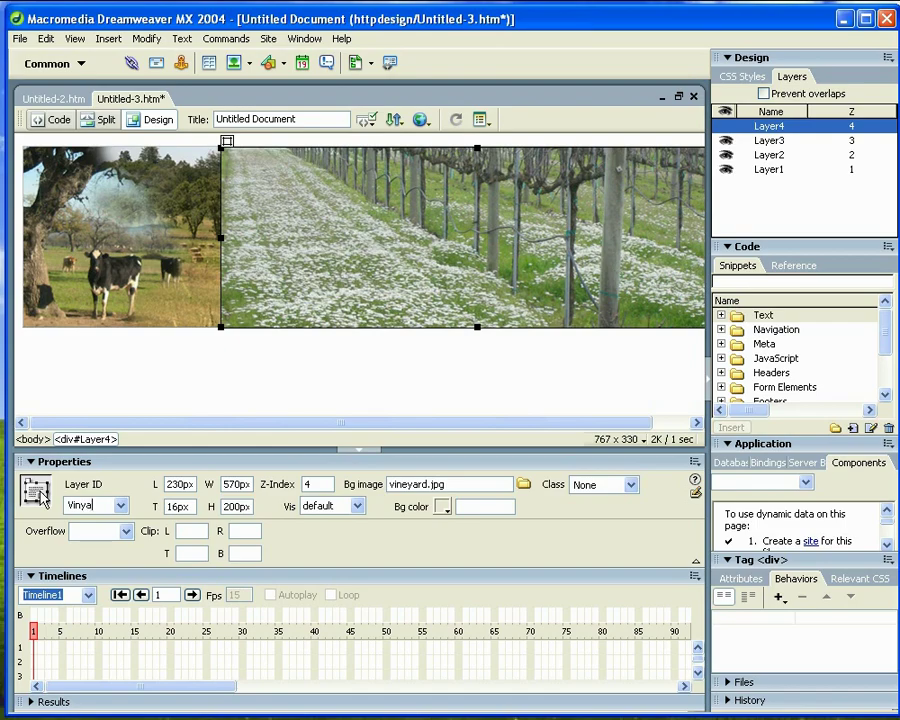
key("BackSpace")
key("BackSpace")
type("eyard")
key("Tab")
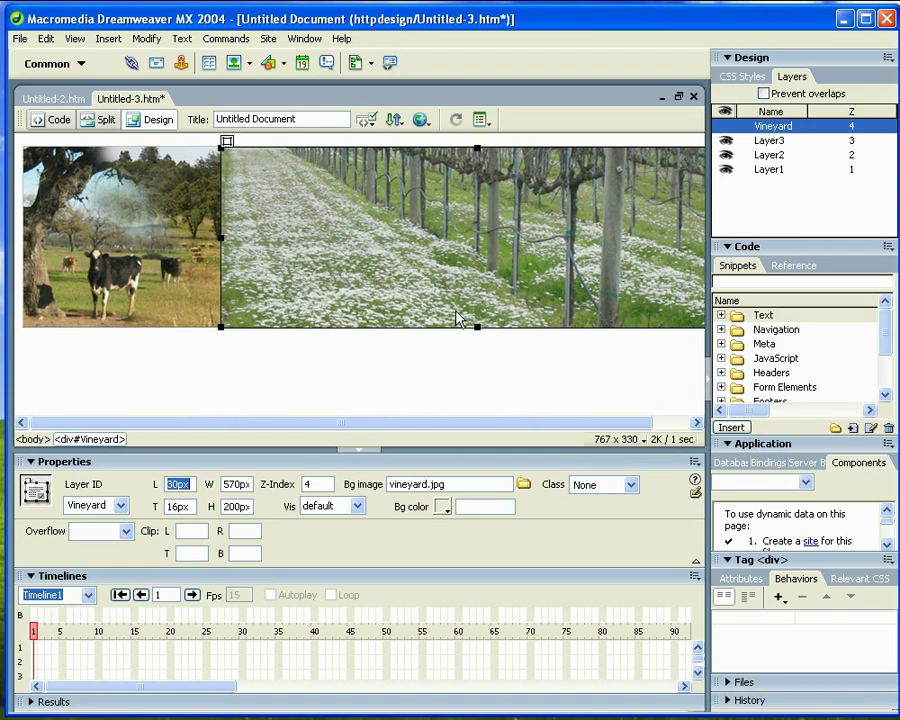
Set the Vineyard layer's z-index to 1 to place it behind the filmstrip
double_click(851, 126)
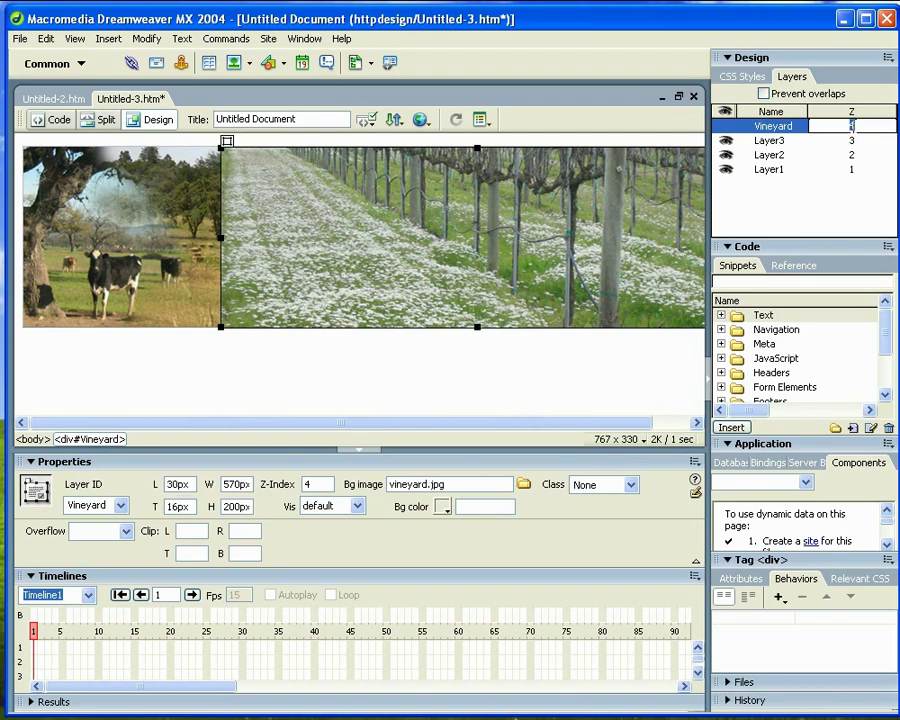
type("1")
key("Return")
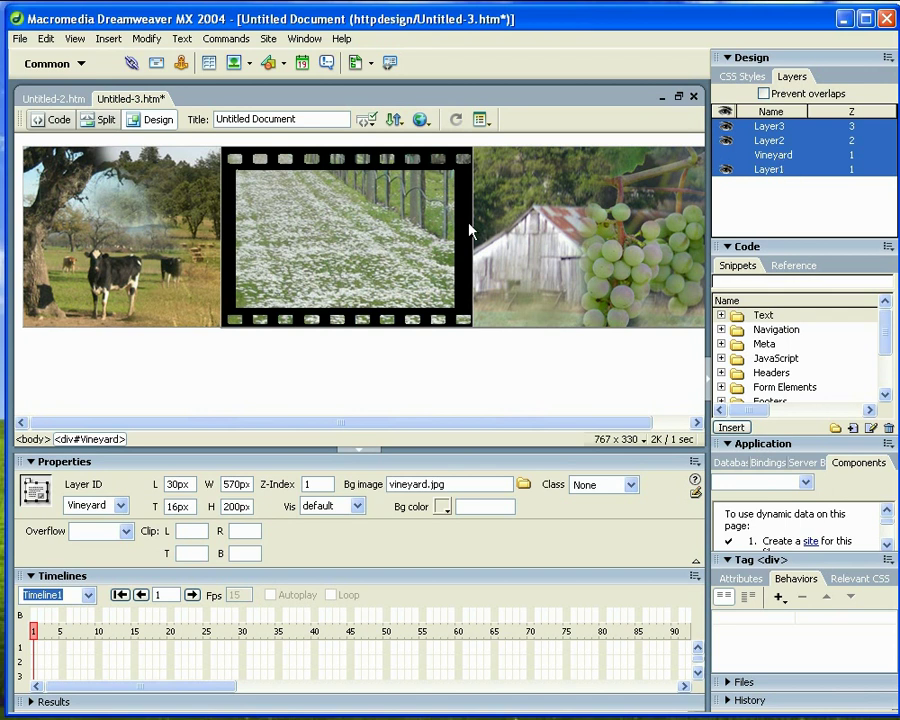
Rename the layer with the filmstrip.gif background as Filmstrip
left_click(365, 162)
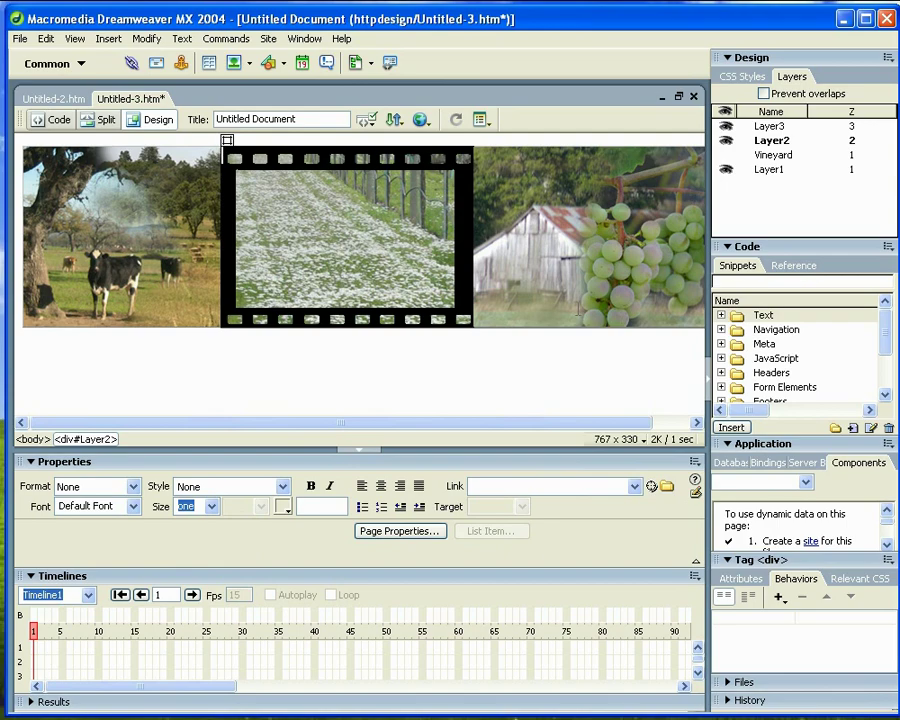
left_click(771, 140)
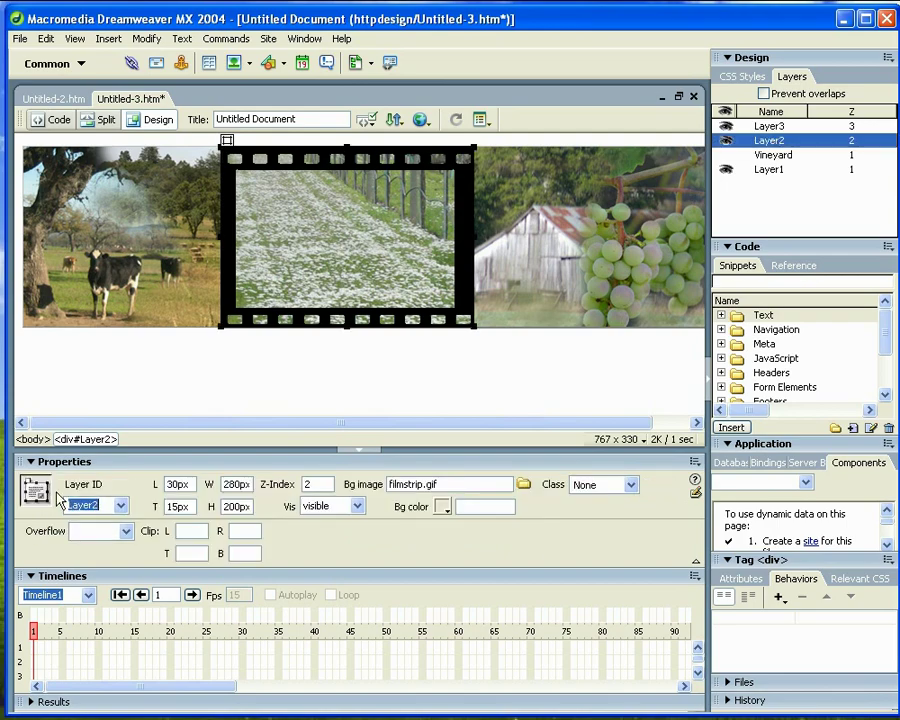
type("Filmstrip")
key("Tab")
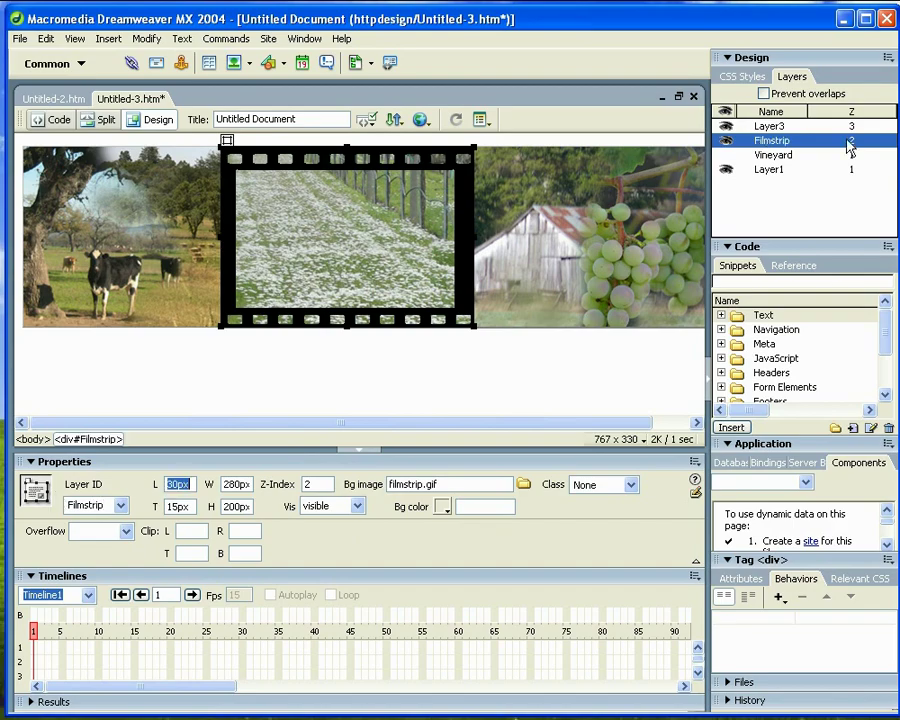
Rename the layer with the cow picture as Cows and set its z-index to 2
left_click(768, 172)
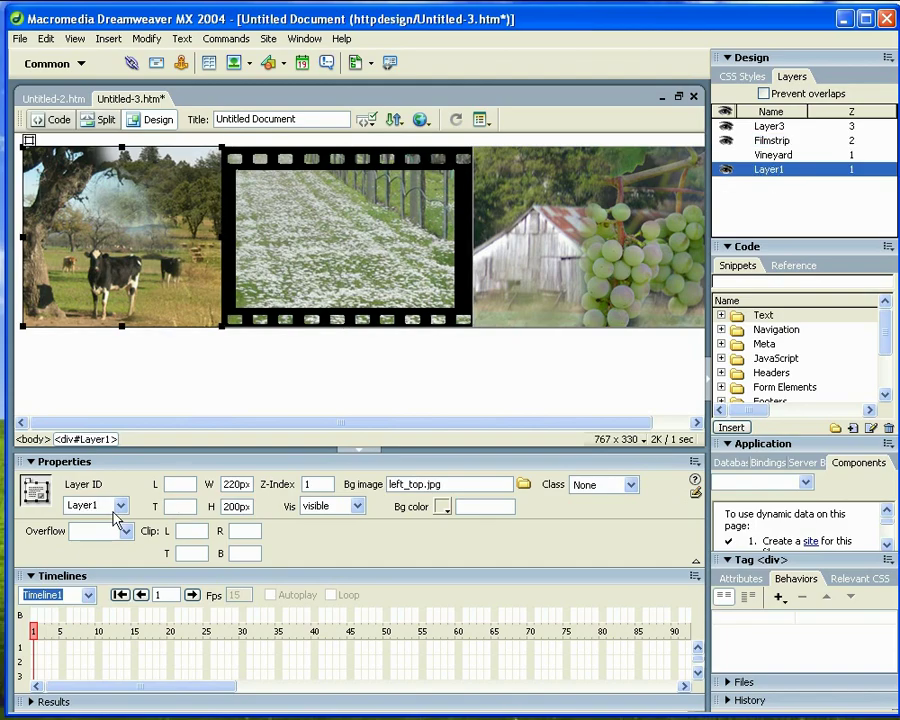
double_click(84, 505)
type("Cows")
key("Return")
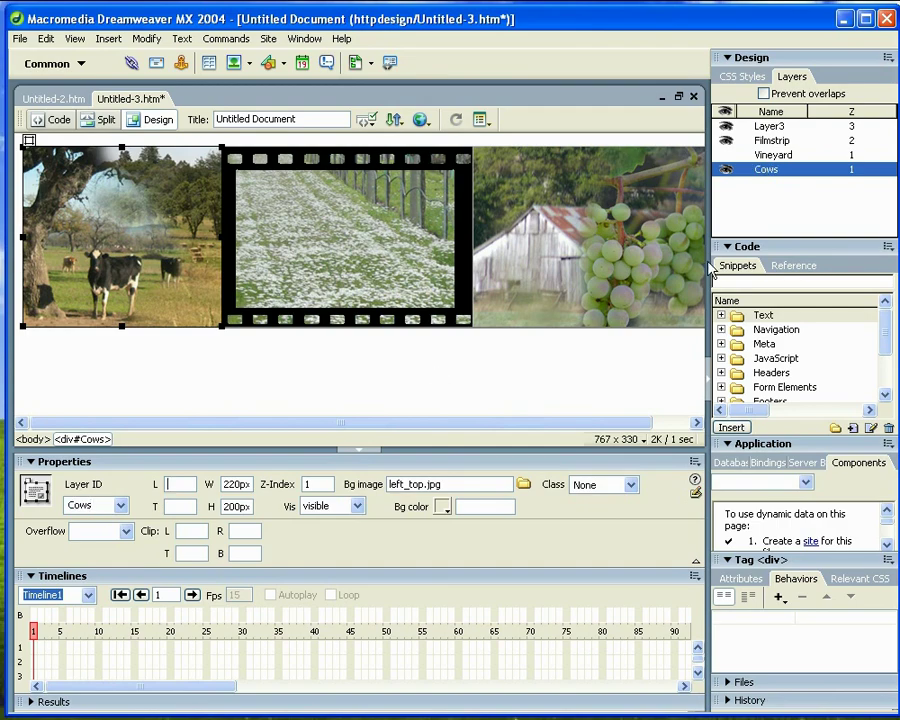
left_click(852, 169)
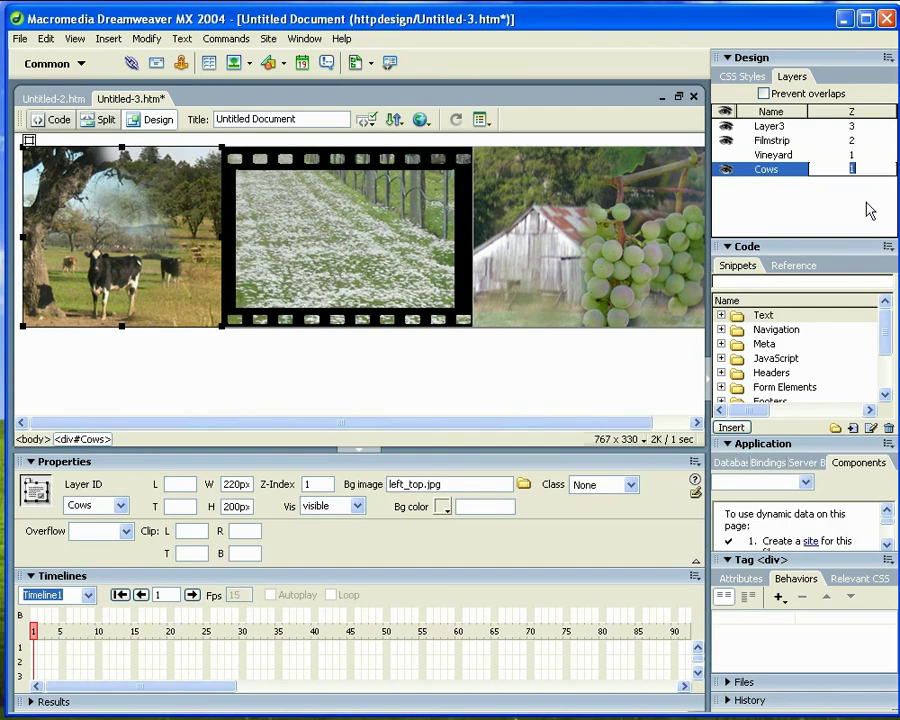
type("2")
key("Return")
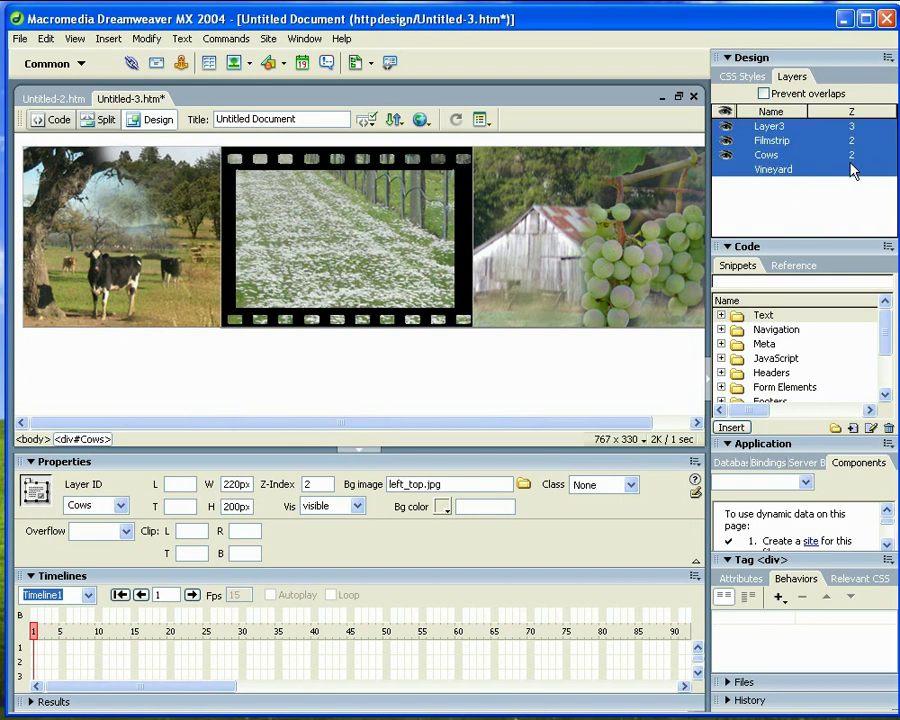
Rename Layer3, which holds the right_top.jpg background, as FarmBuilding
left_click(771, 128)
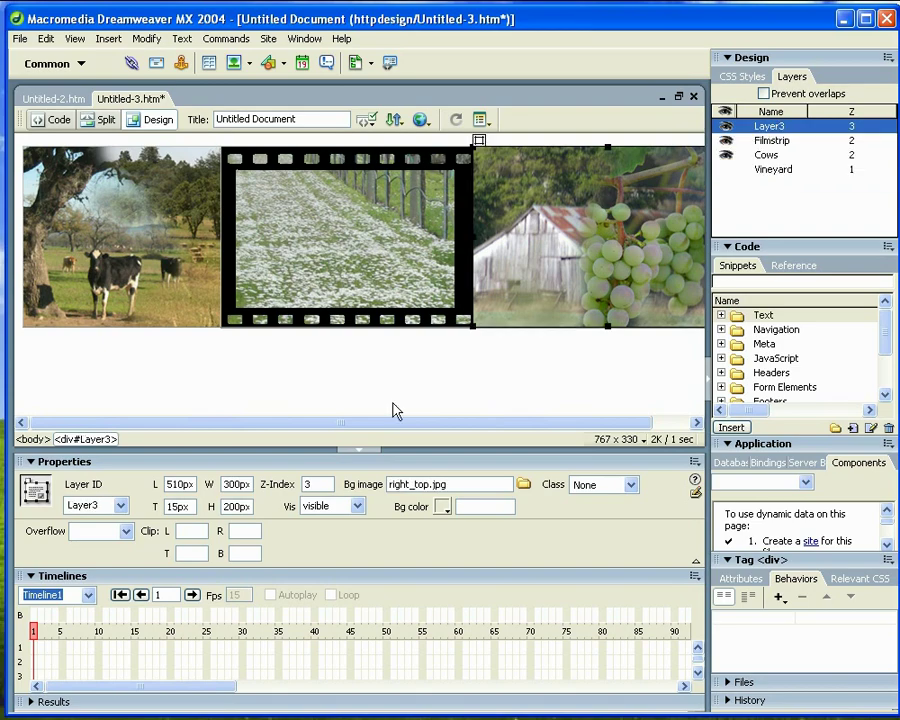
double_click(105, 507)
type("Farm")
type("Building")
key("Tab")
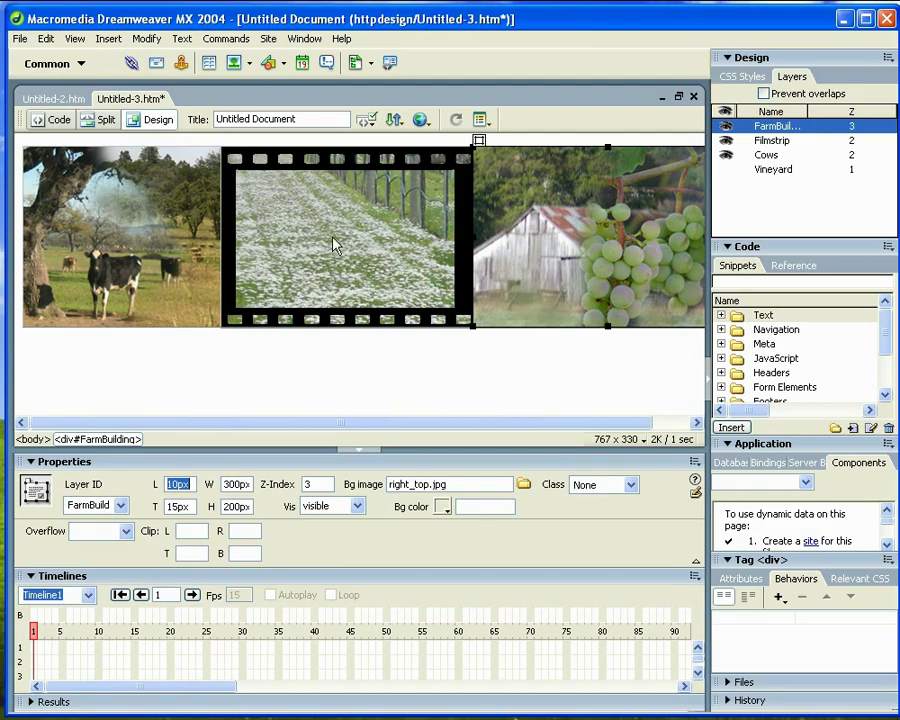
Save the changes to Untitled-3.htm and preview the layered page in Internet Explorer, then return to the document
left_click(773, 170)
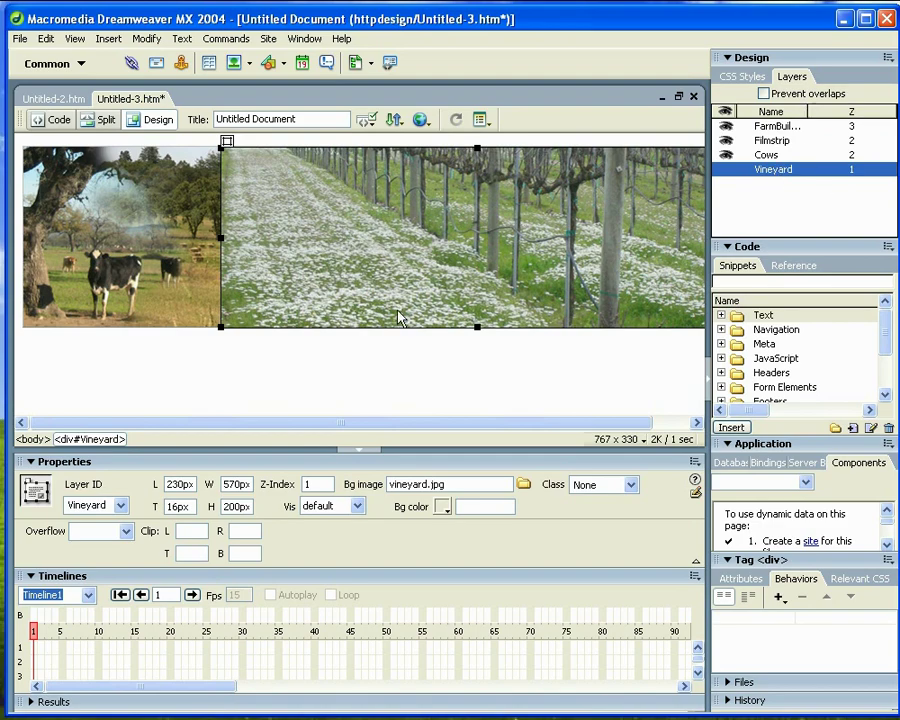
left_click(772, 142)
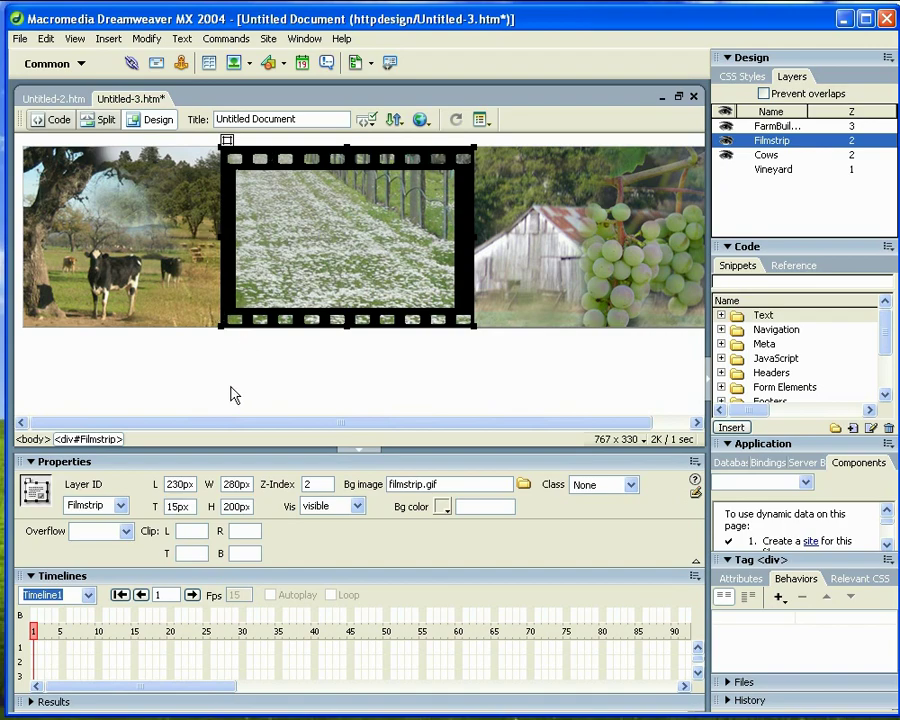
left_click(20, 40)
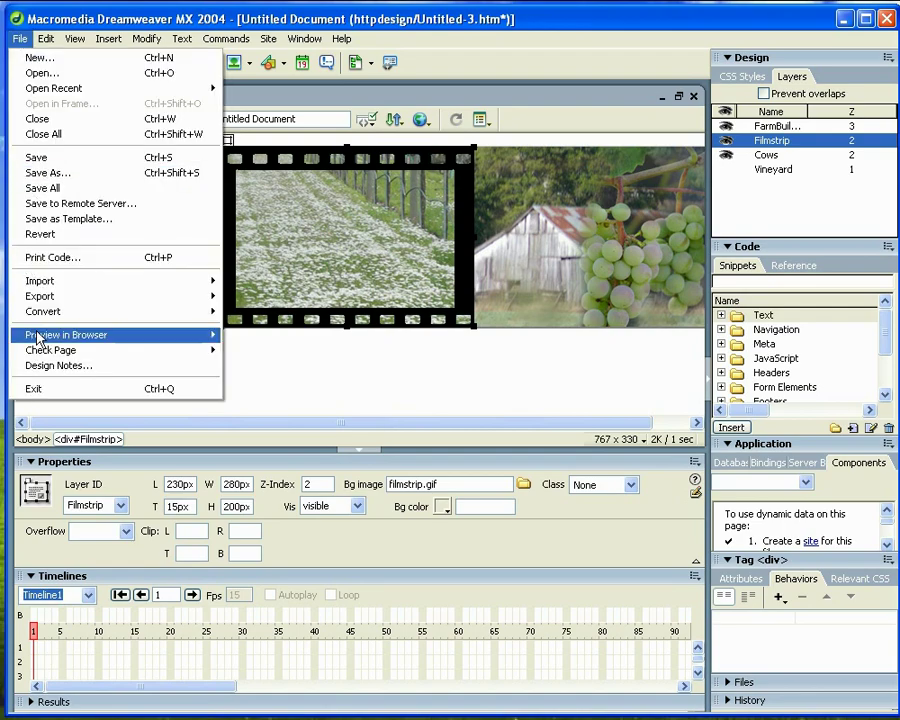
mouse_move(38, 340)
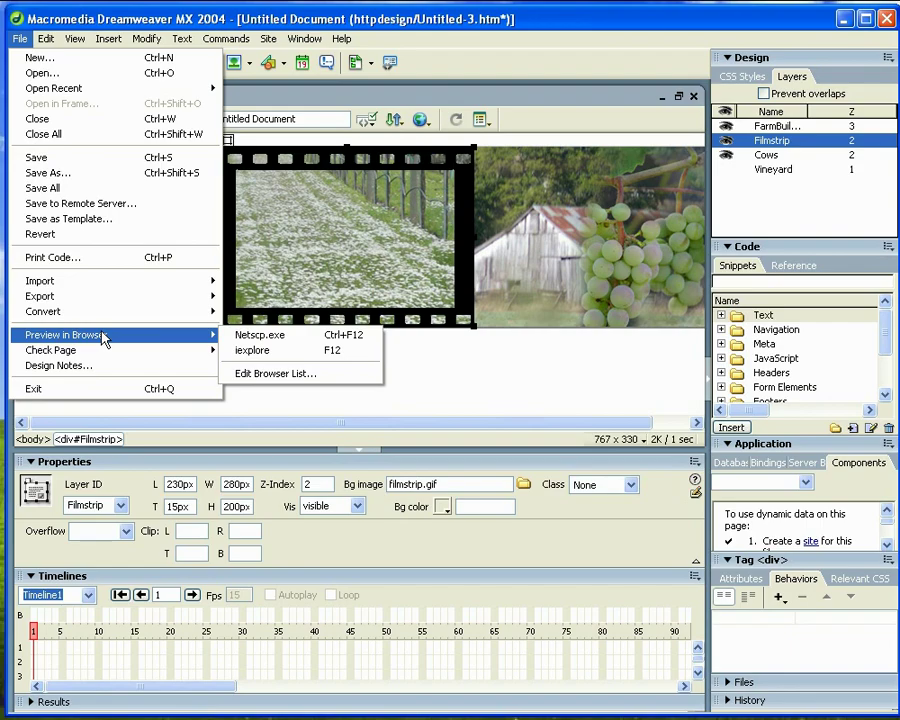
left_click(265, 358)
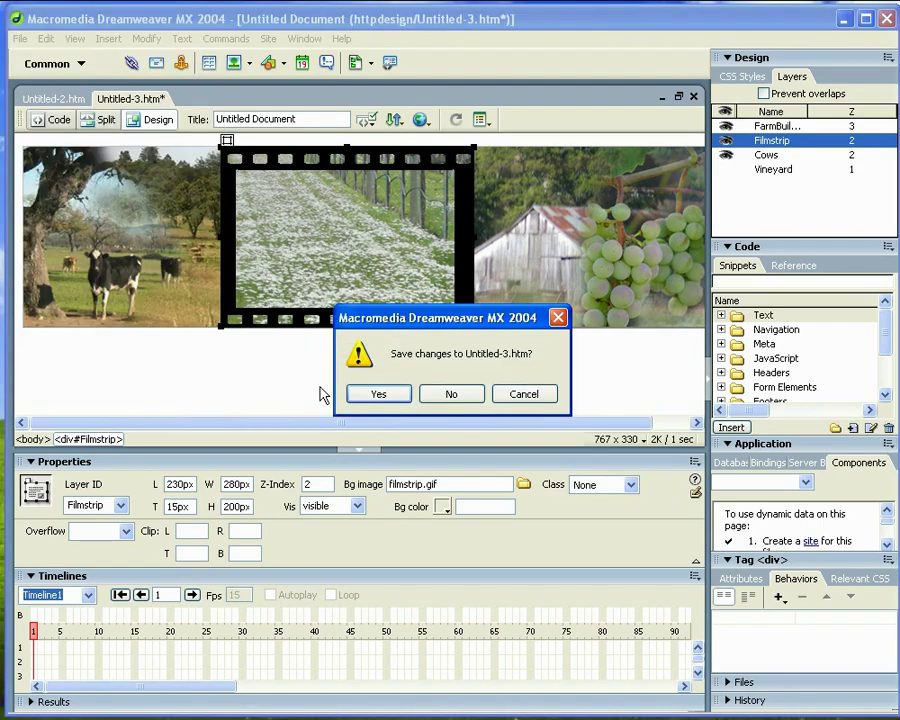
left_click_drag(421, 327, 309, 390)
left_click(255, 458)
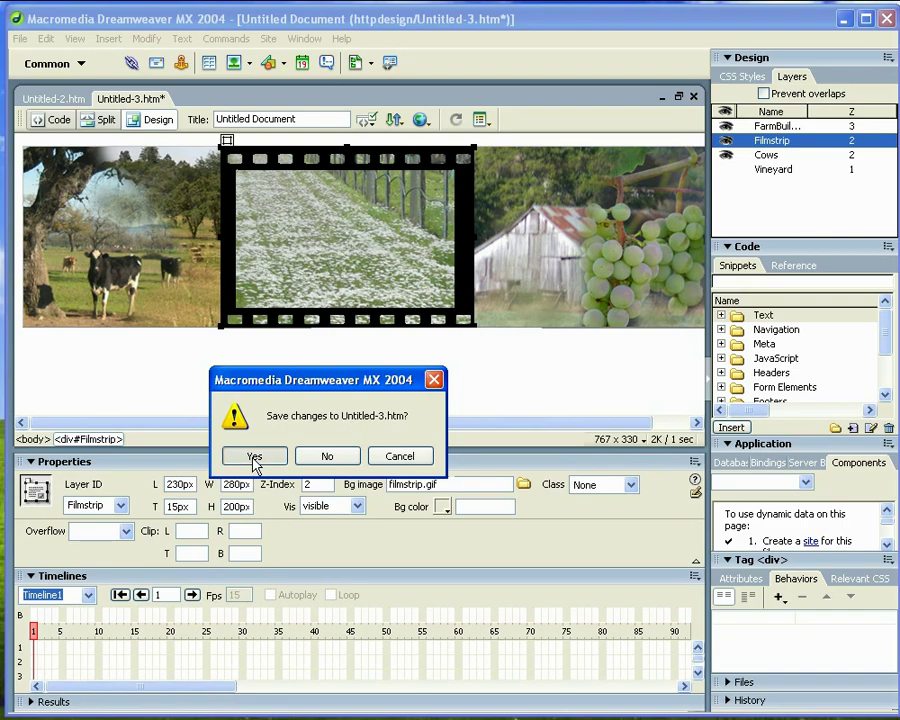
left_click(254, 458)
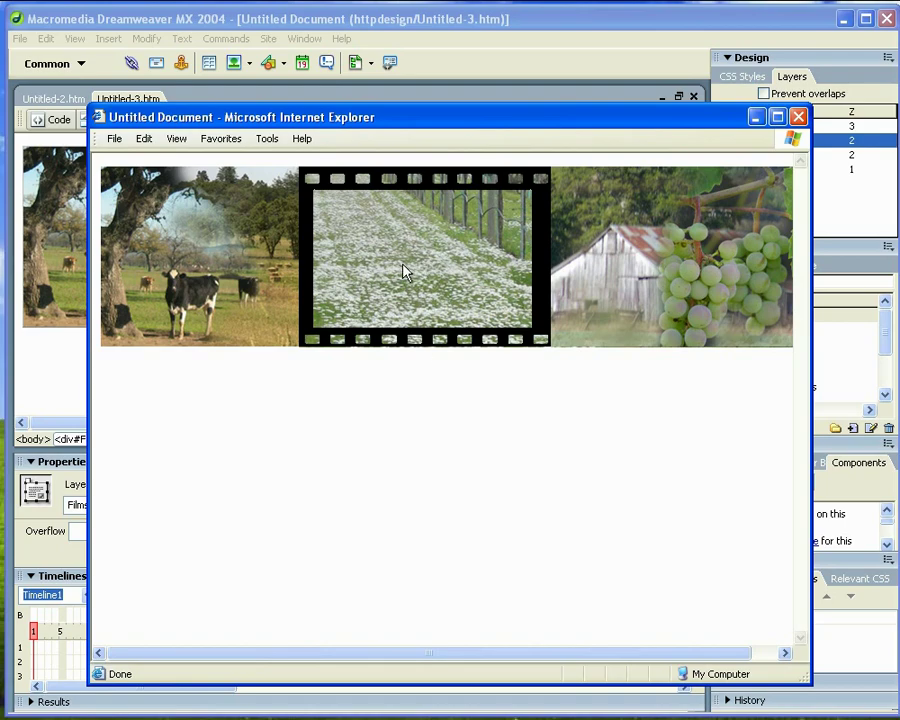
left_click(756, 118)
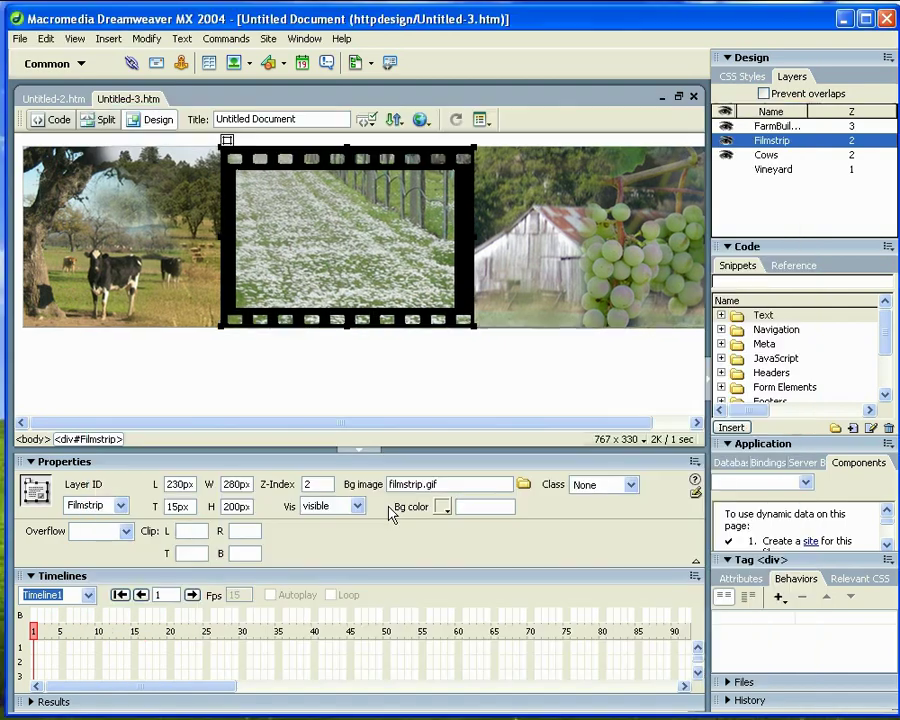
Add the Vineyard layer to the timeline and collapse the side panels to widen the document area
left_click(766, 172)
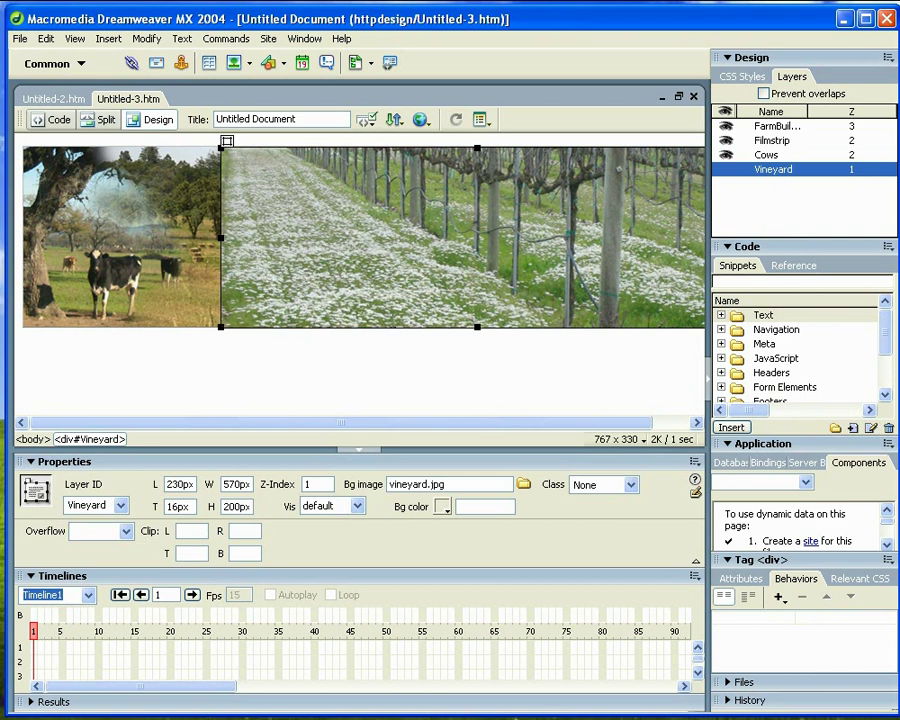
right_click(460, 329)
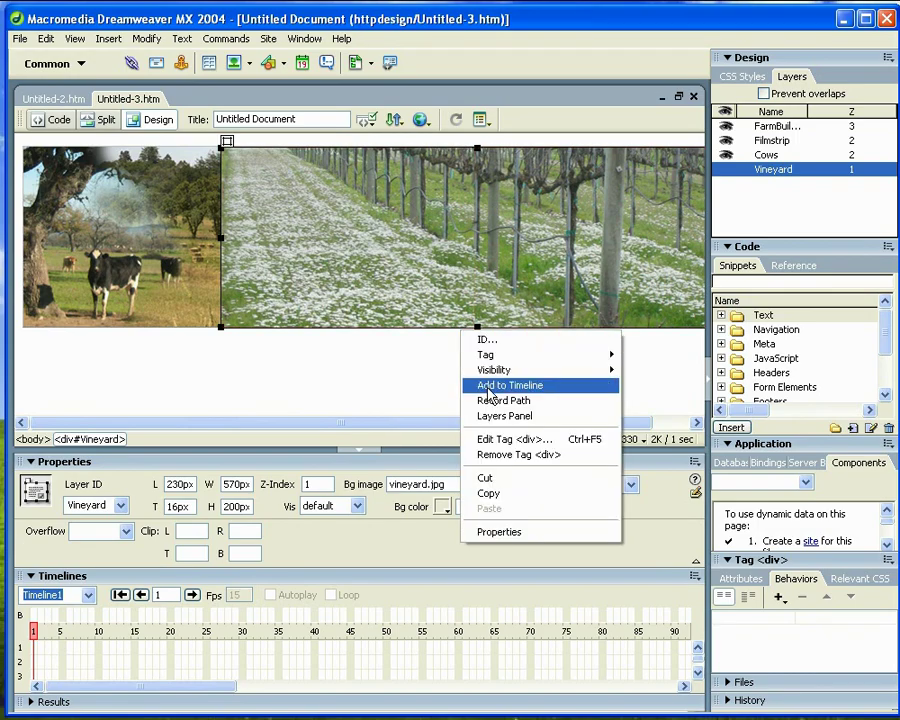
right_click(335, 278)
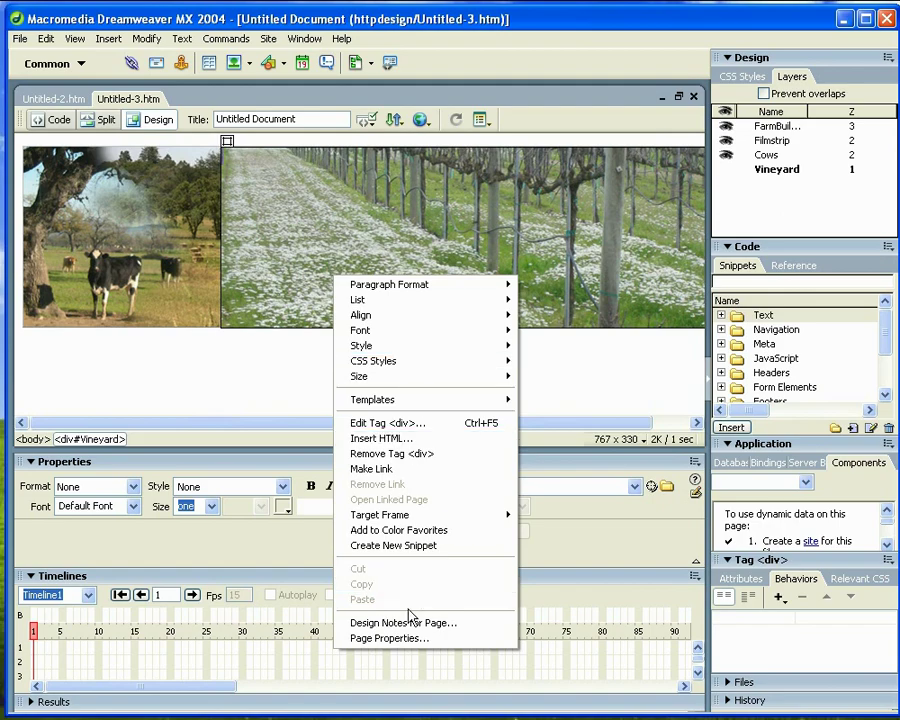
left_click(268, 368)
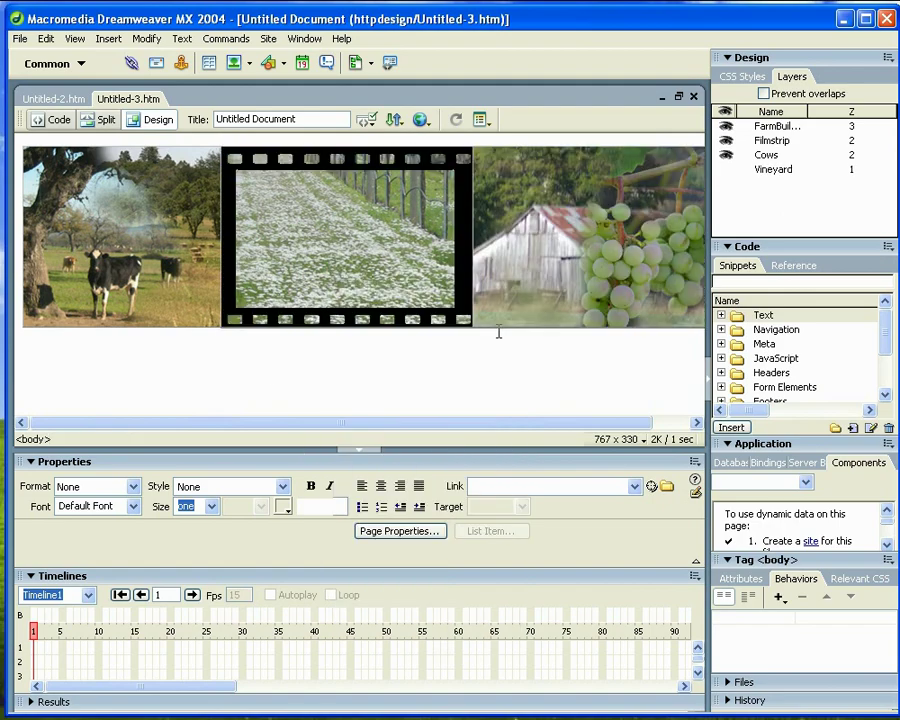
left_click(780, 169)
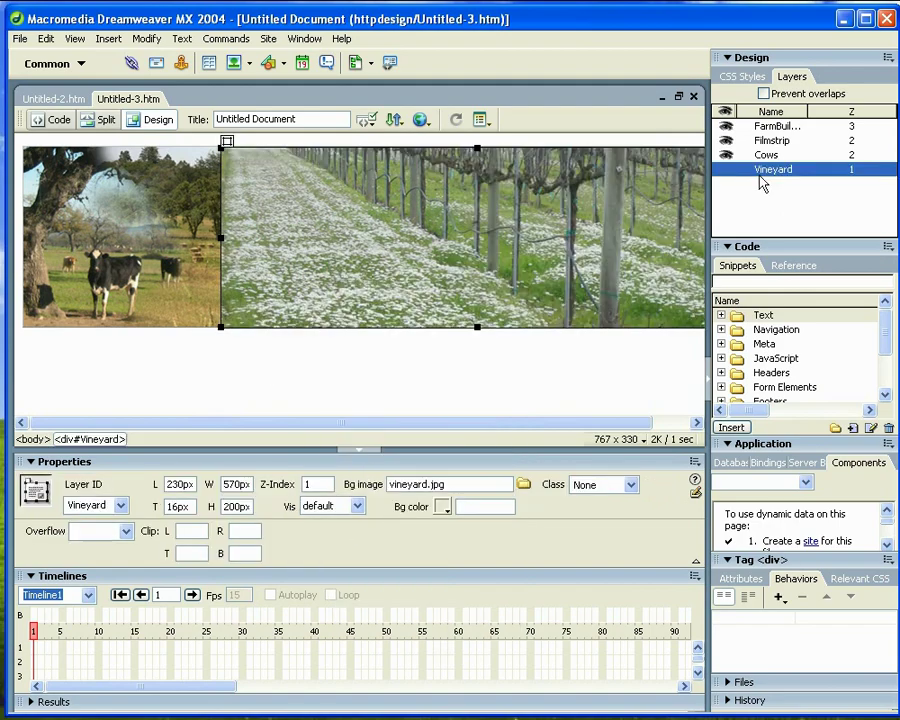
right_click(416, 335)
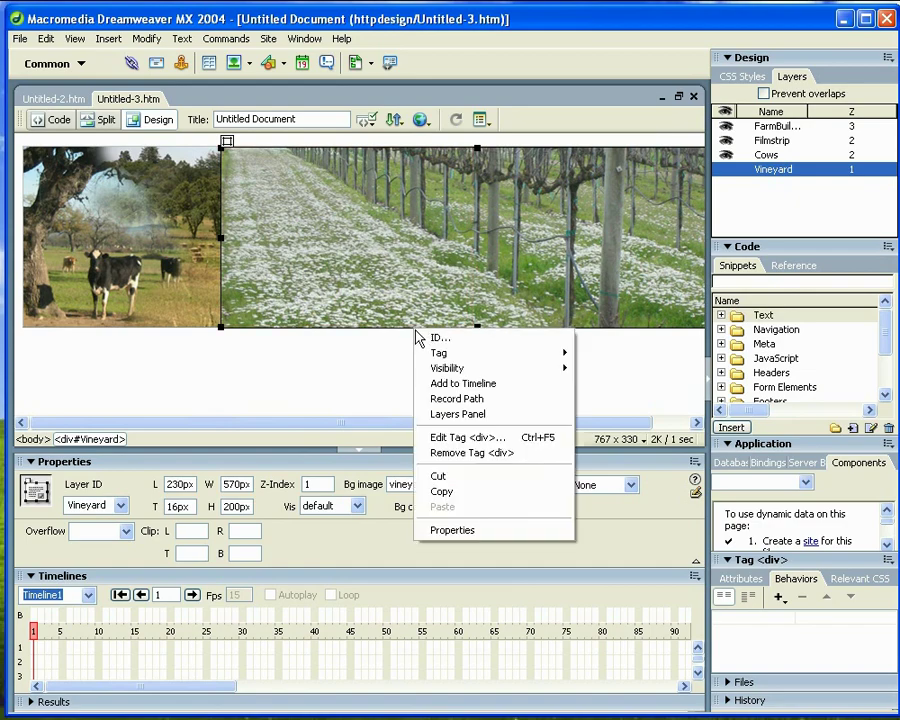
left_click(474, 386)
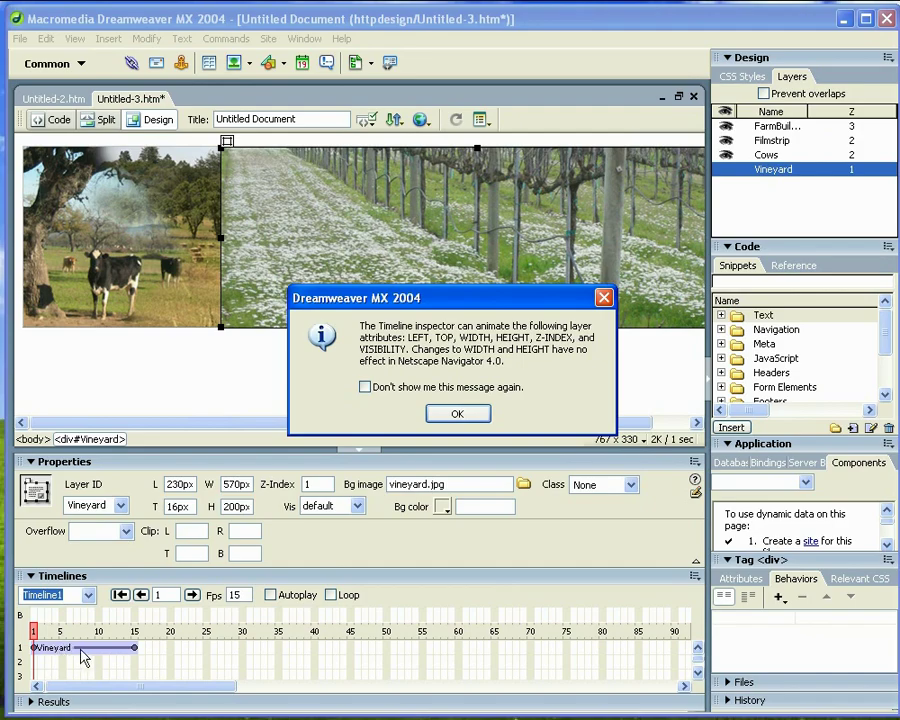
left_click(455, 415)
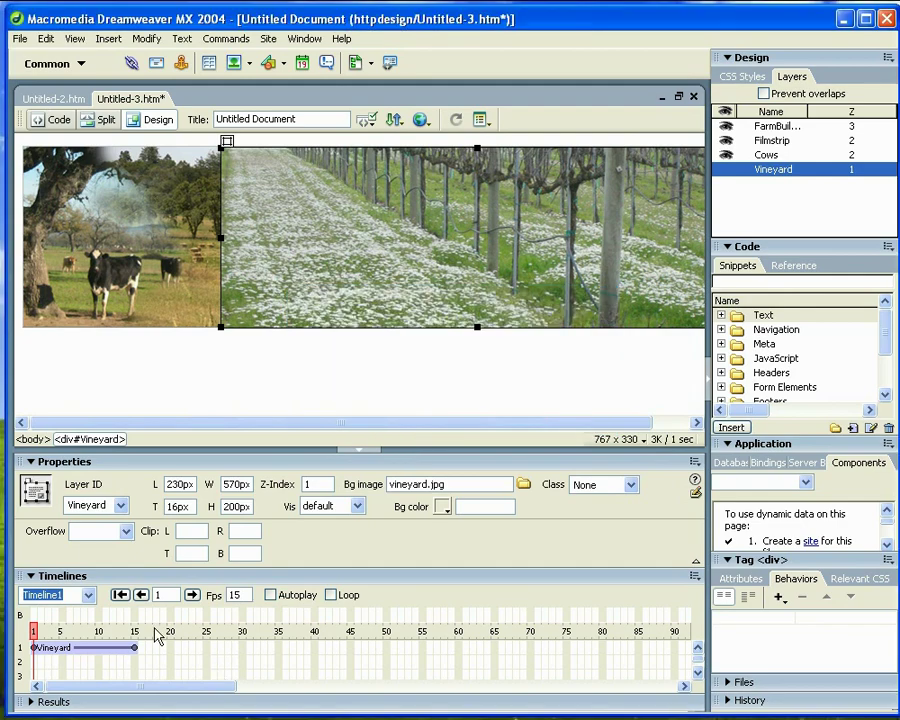
left_click(709, 383)
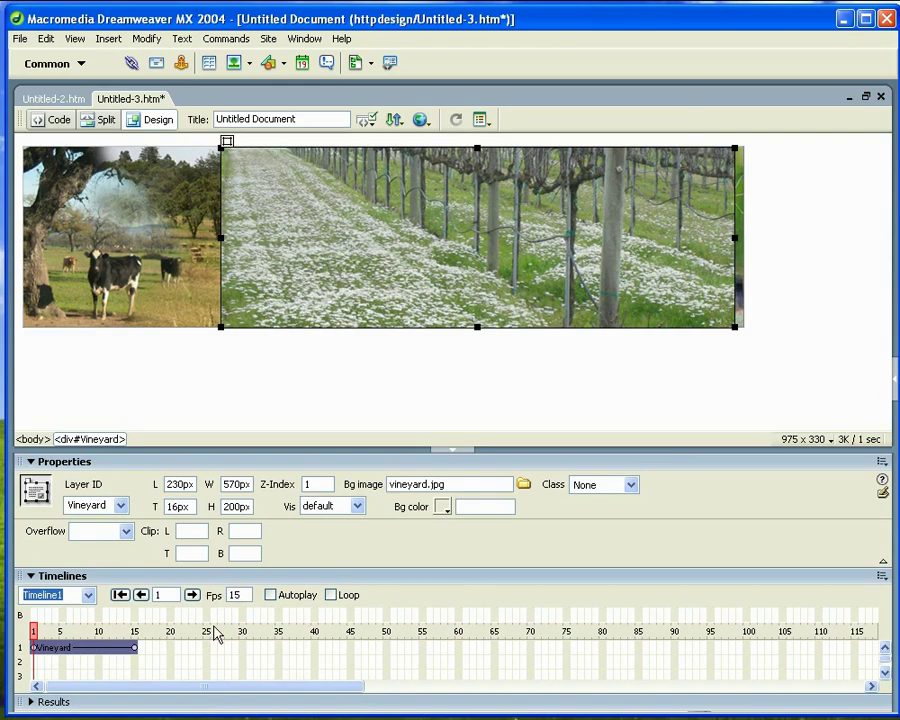
Step the playhead frame by frame through the Vineyard animation on Timeline1 to examine how it plays
left_click(193, 595)
left_click(193, 595)
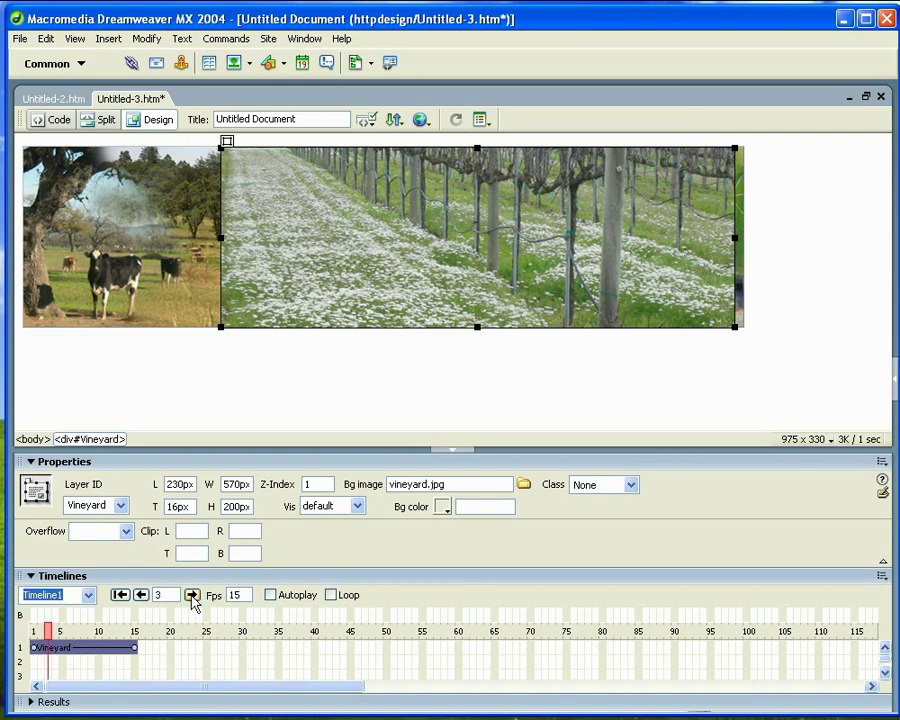
left_click(193, 595)
left_click(193, 595)
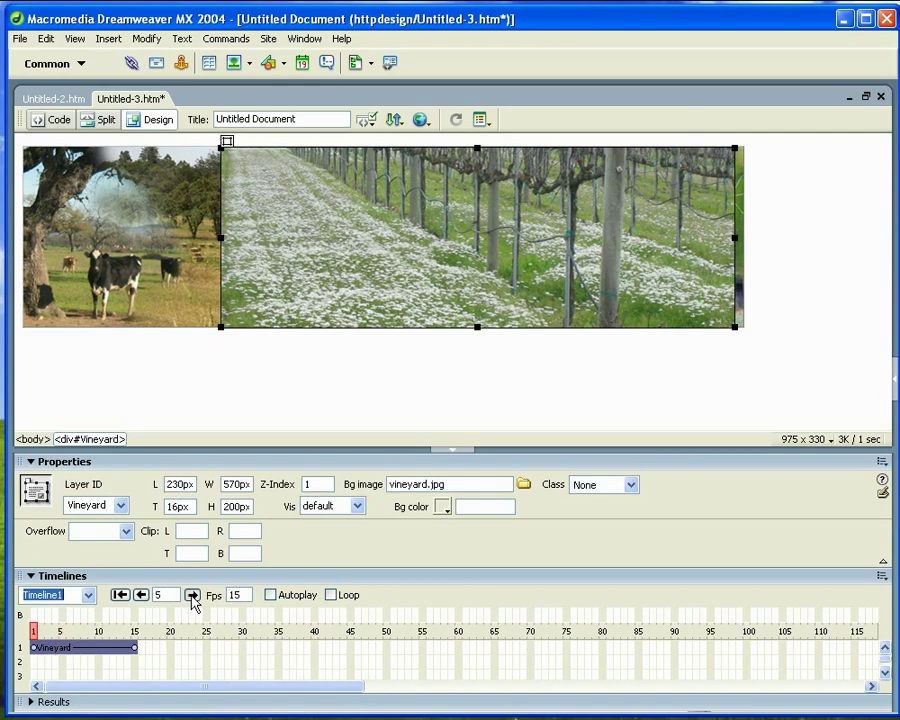
left_click(193, 595)
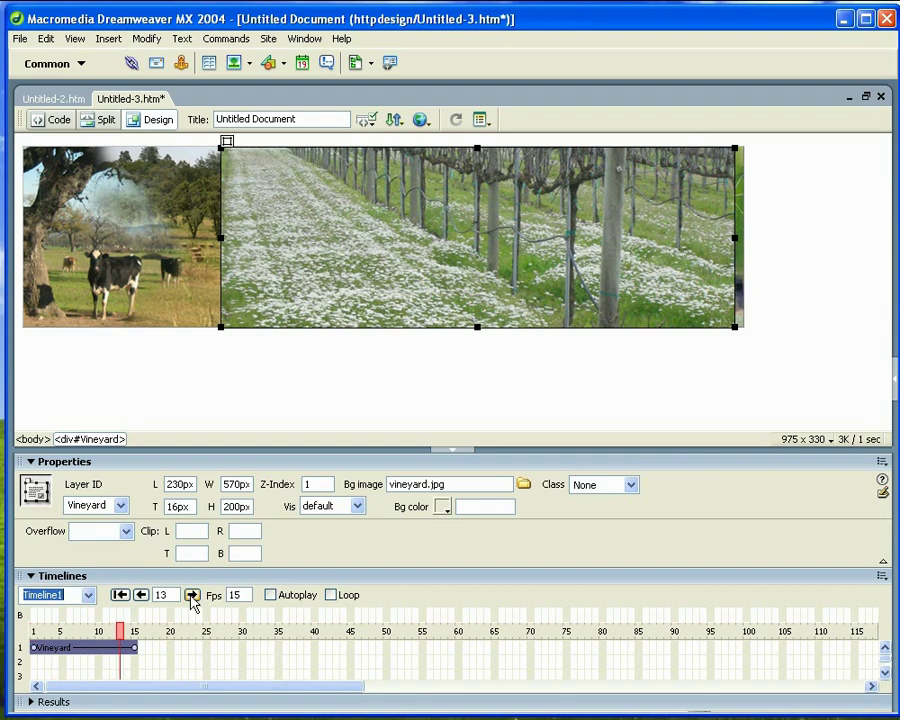
left_click(192, 595)
left_click(192, 595)
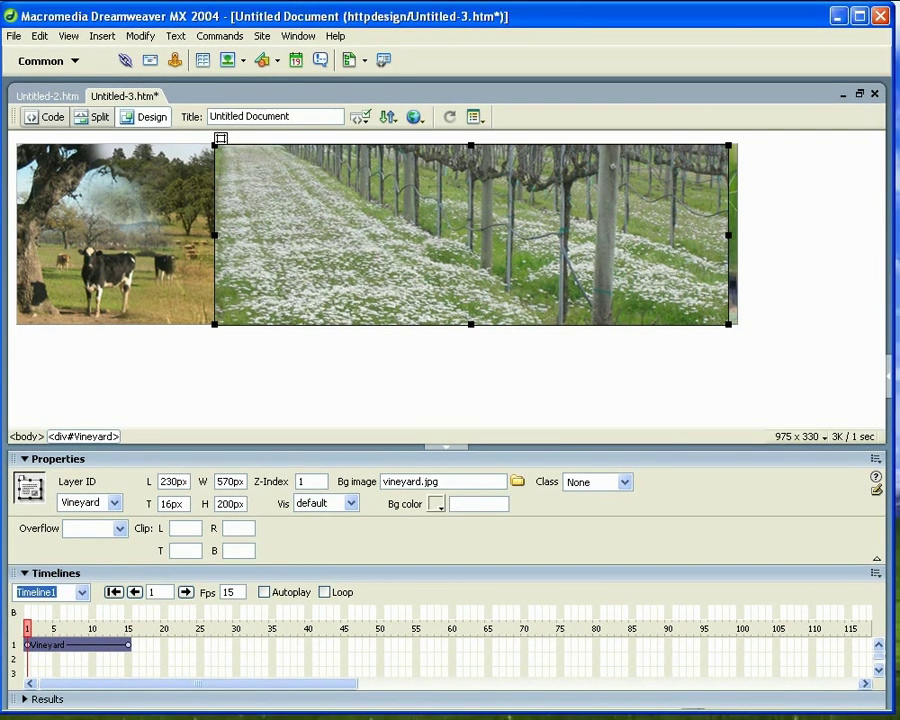
Extend the Vineyard animation's end keyframe to frame 60 and add a keyframe at frame 10
left_click(128, 647)
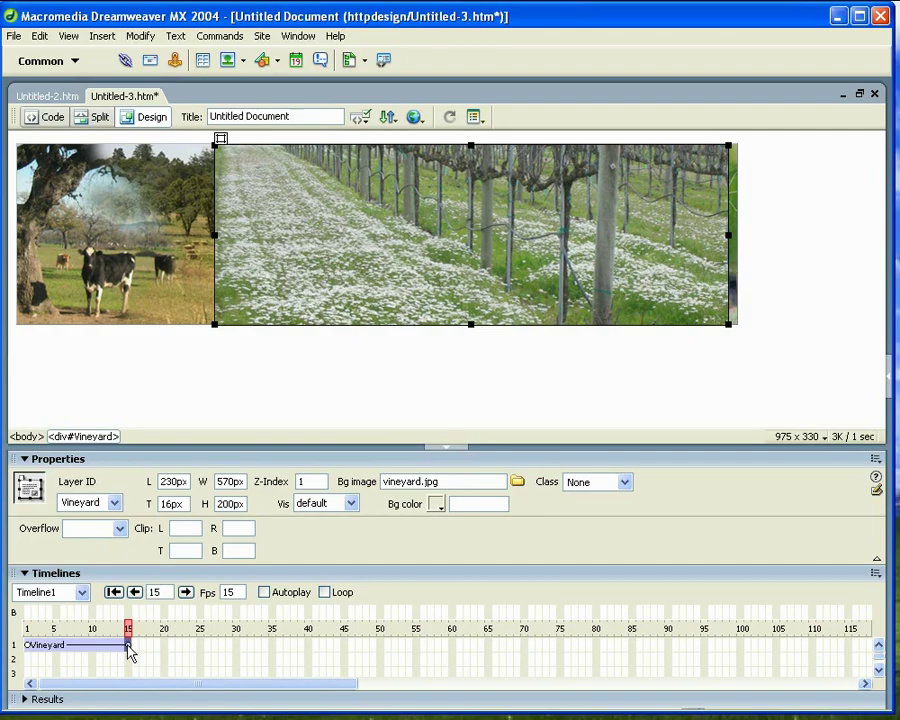
left_click_drag(130, 653, 452, 675)
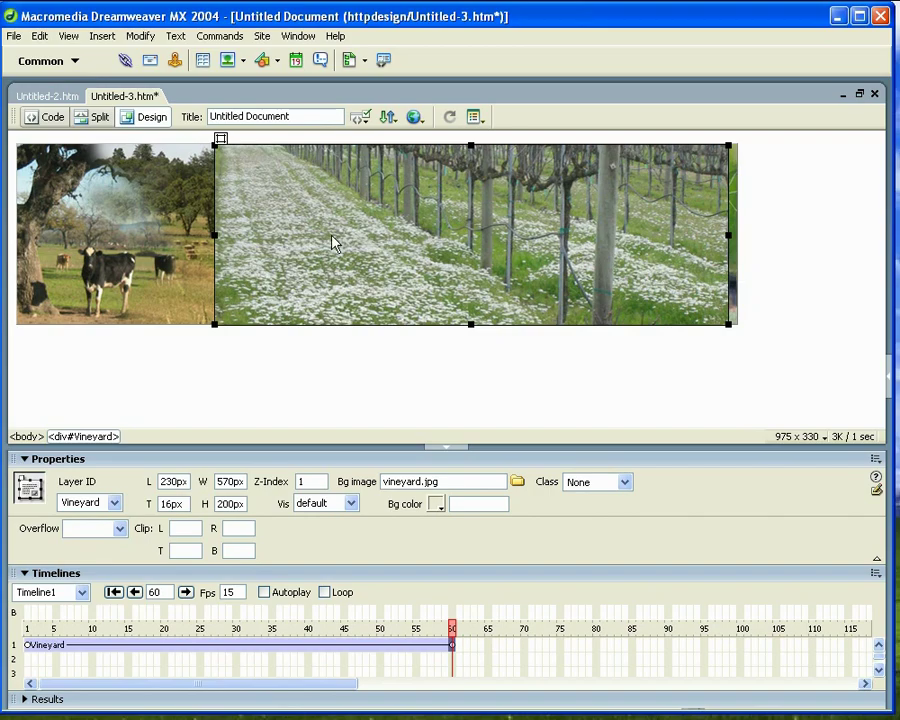
left_click(95, 650)
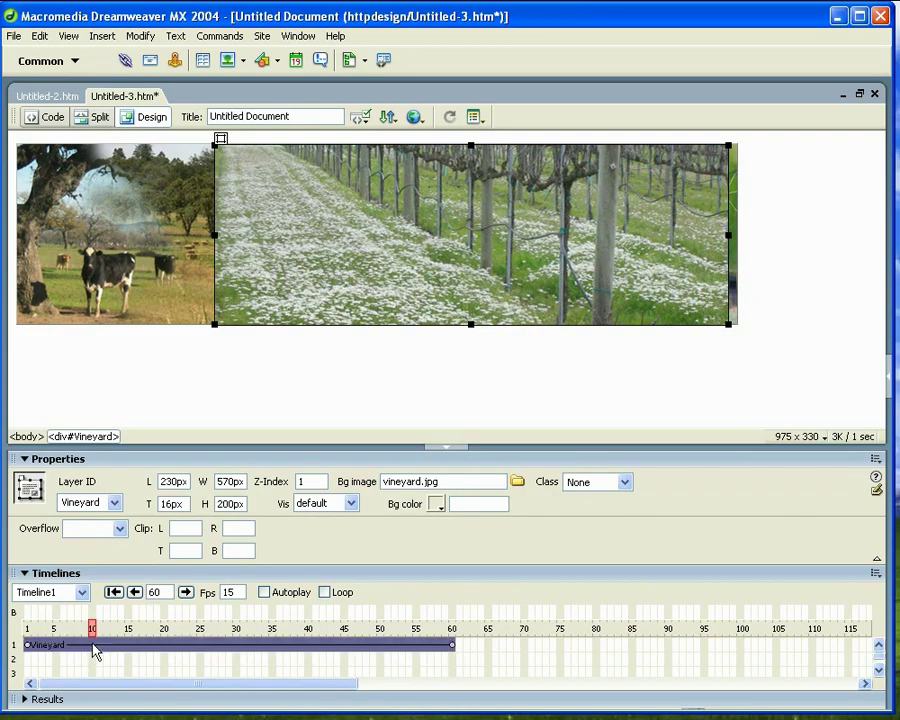
right_click(95, 650)
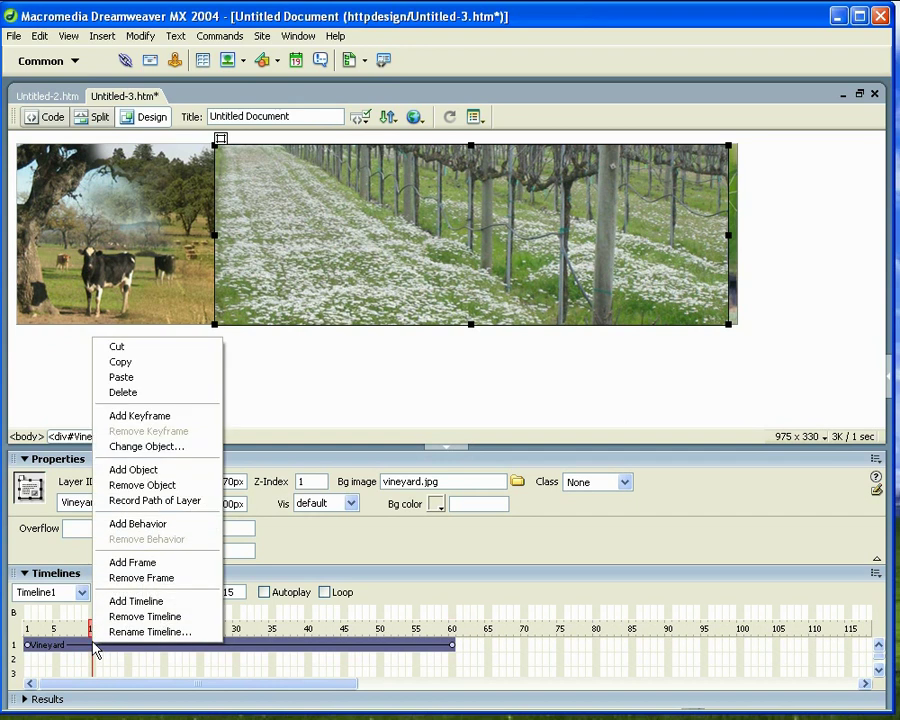
left_click(155, 416)
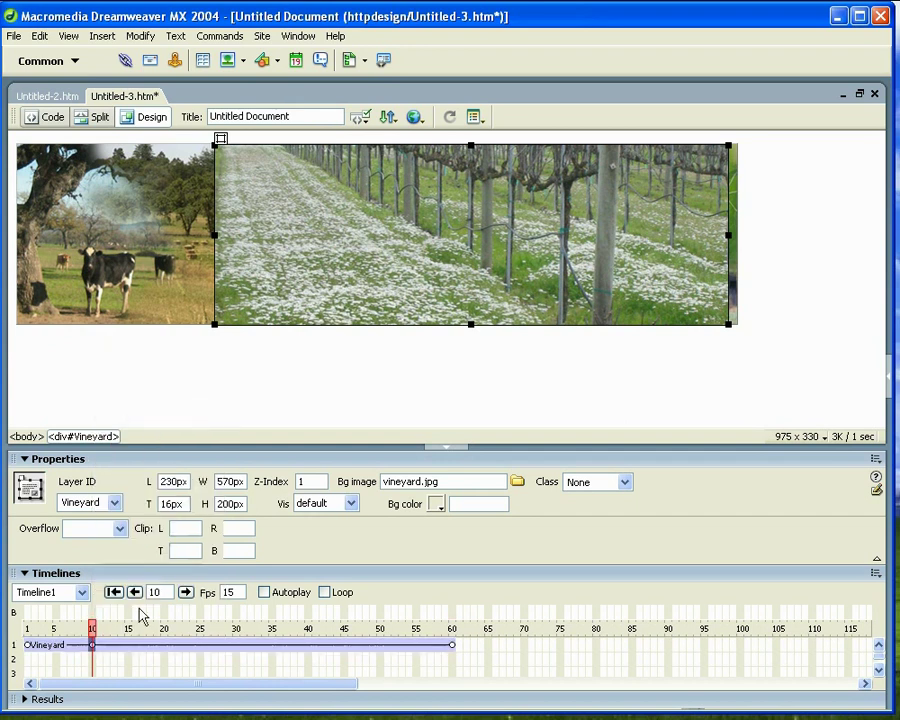
At the frame 60 keyframe, move the Vineyard layer to 10px from the left and 15px from the top
left_click(28, 647)
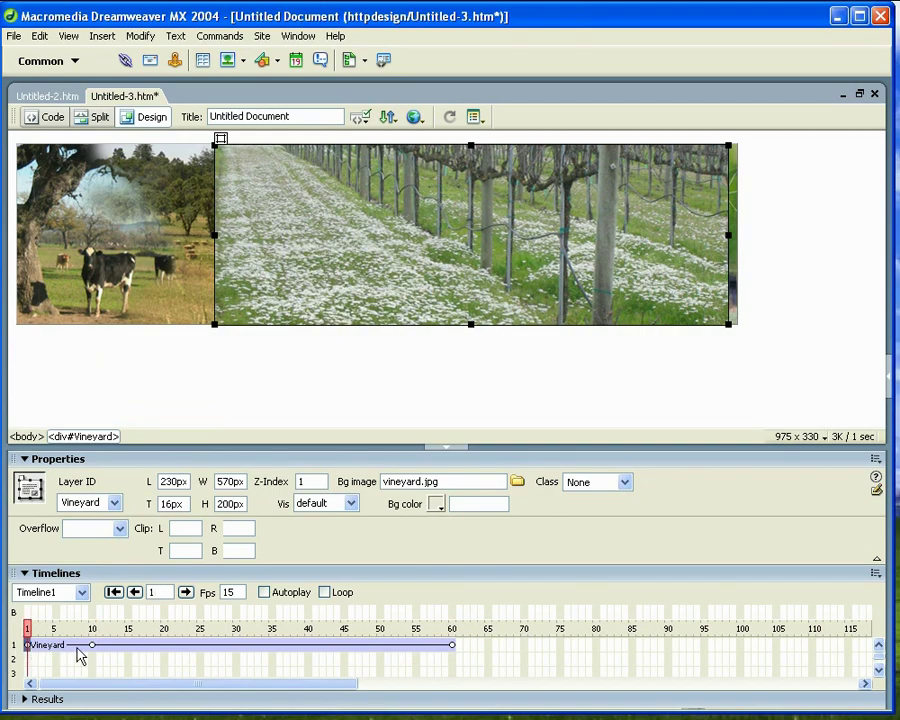
left_click(91, 646)
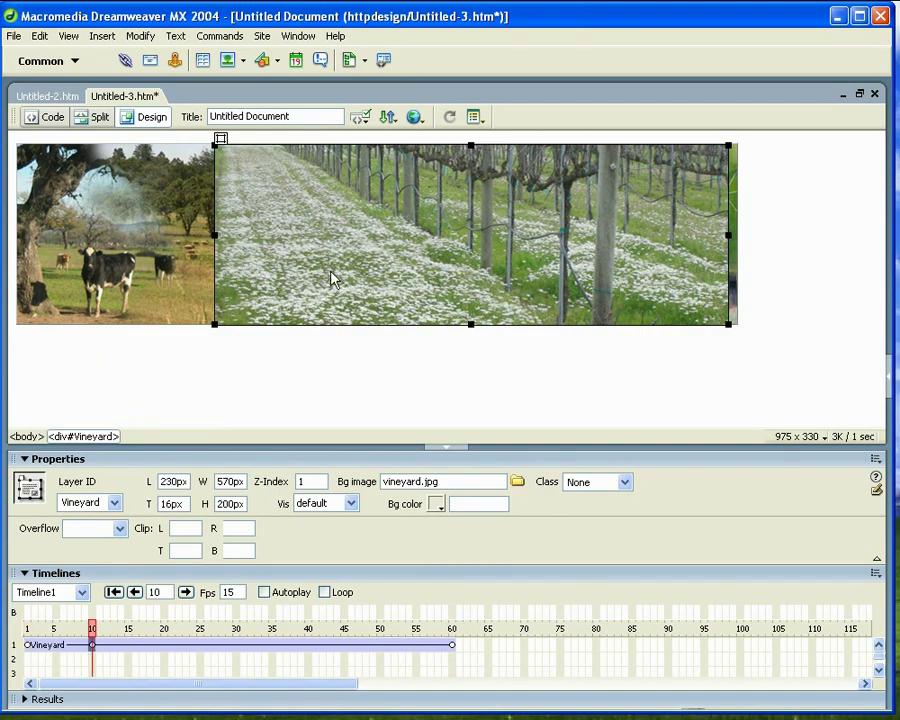
left_click(28, 647)
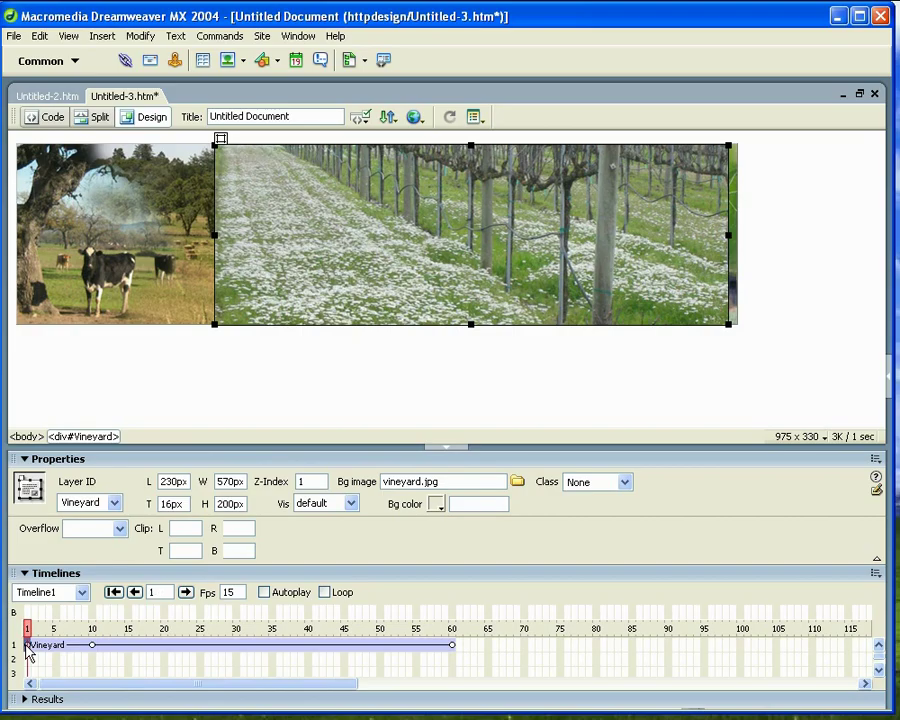
left_click(91, 646)
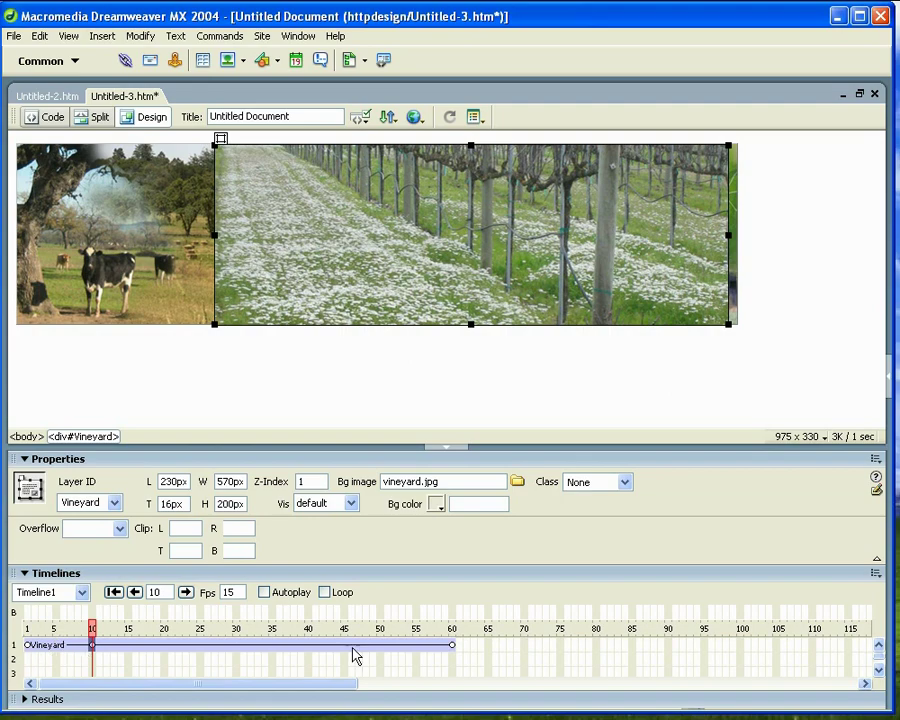
left_click(453, 645)
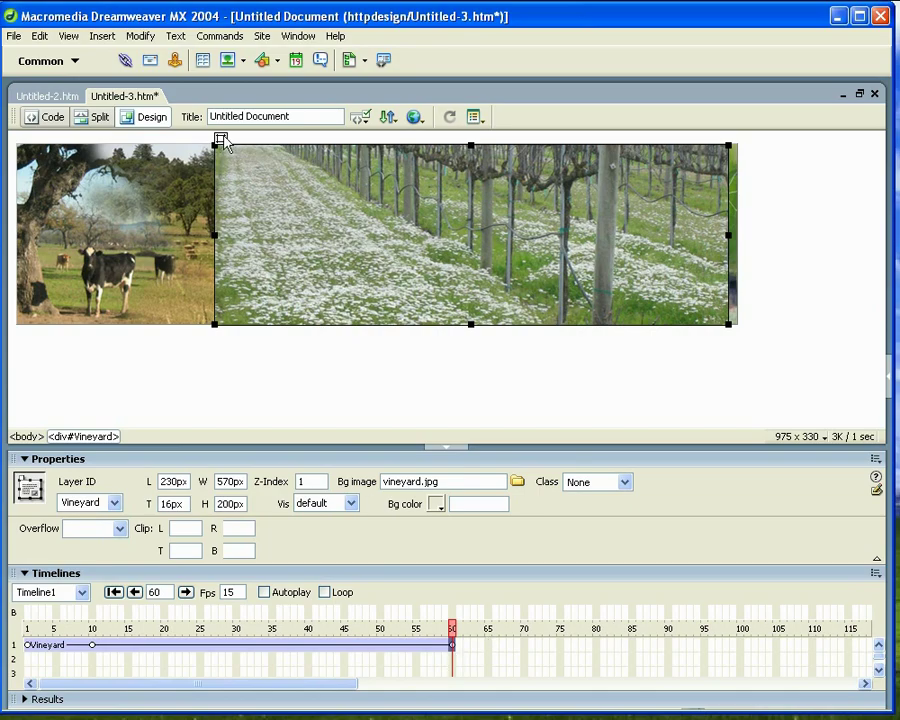
left_click_drag(221, 143, 23, 143)
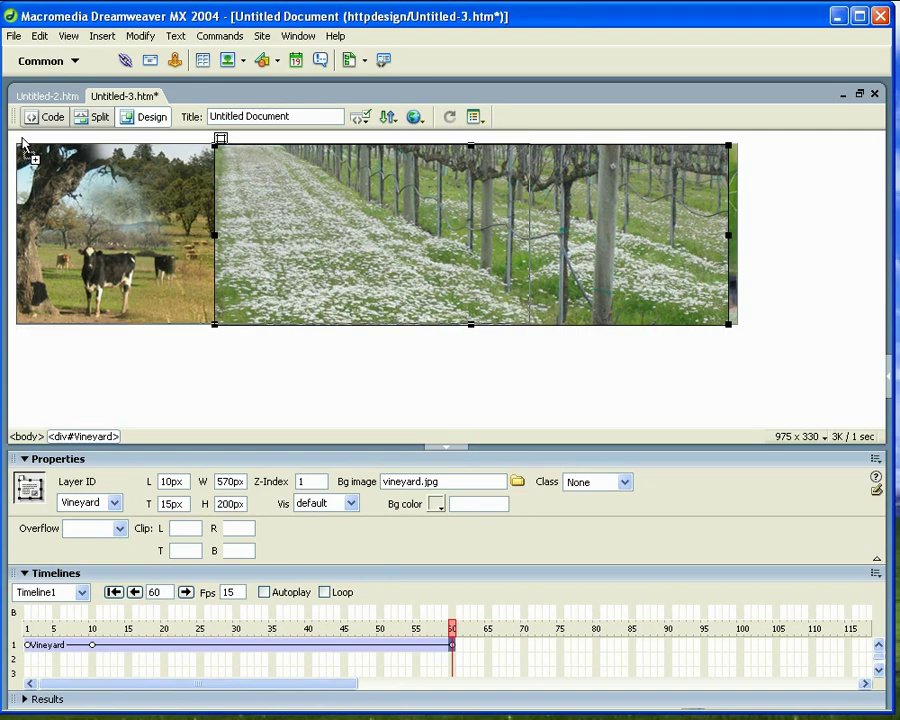
left_click_drag(25, 145, 25, 145)
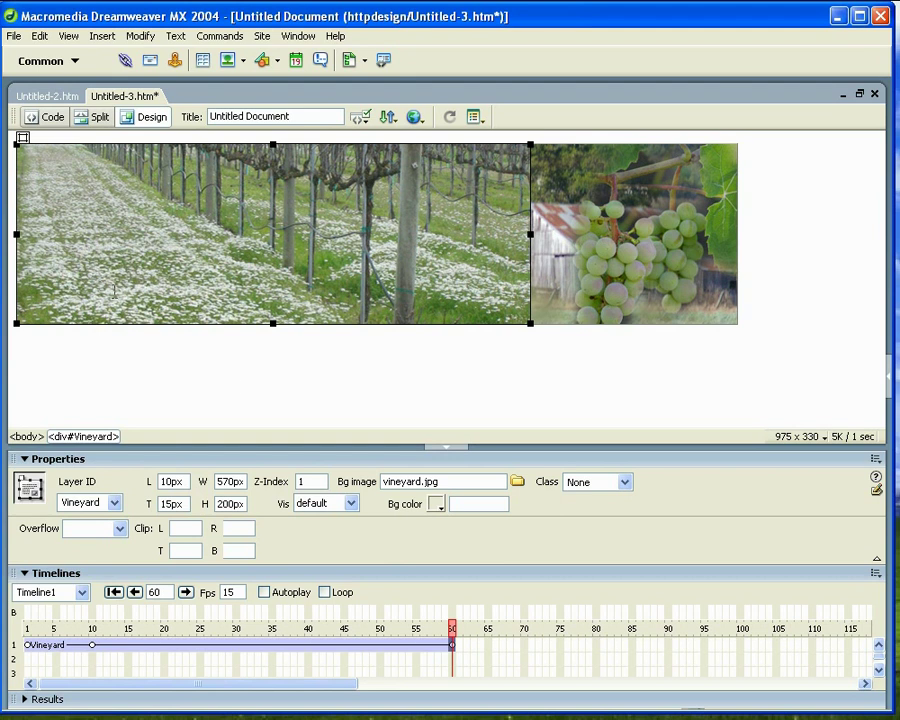
Check the Vineyard layer at the frame 10 and frame 60 keyframes and turn on Autoplay for Timeline1
left_click(92, 645)
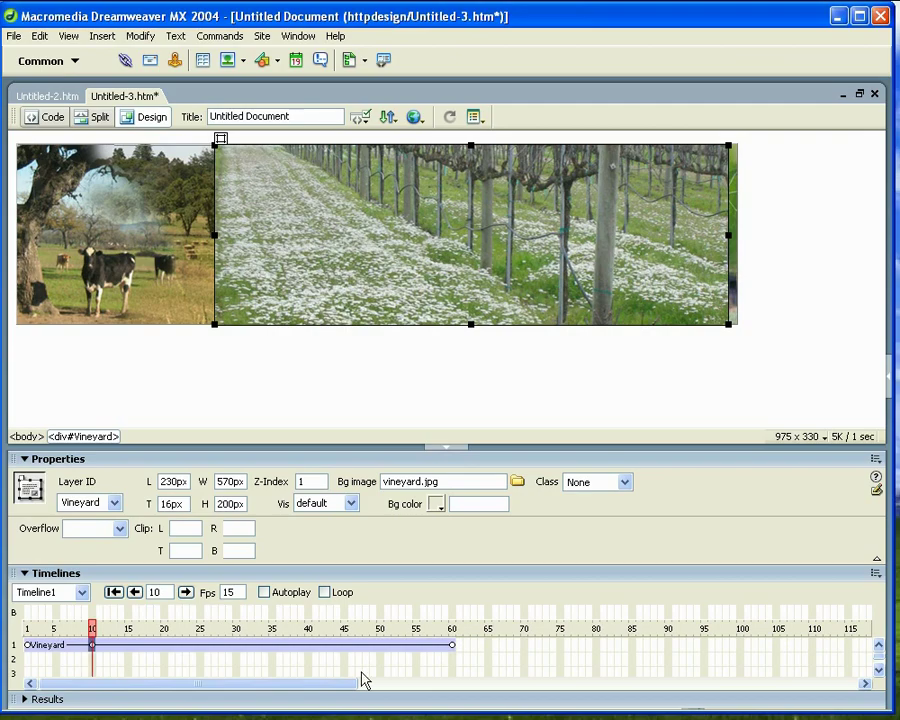
left_click(453, 655)
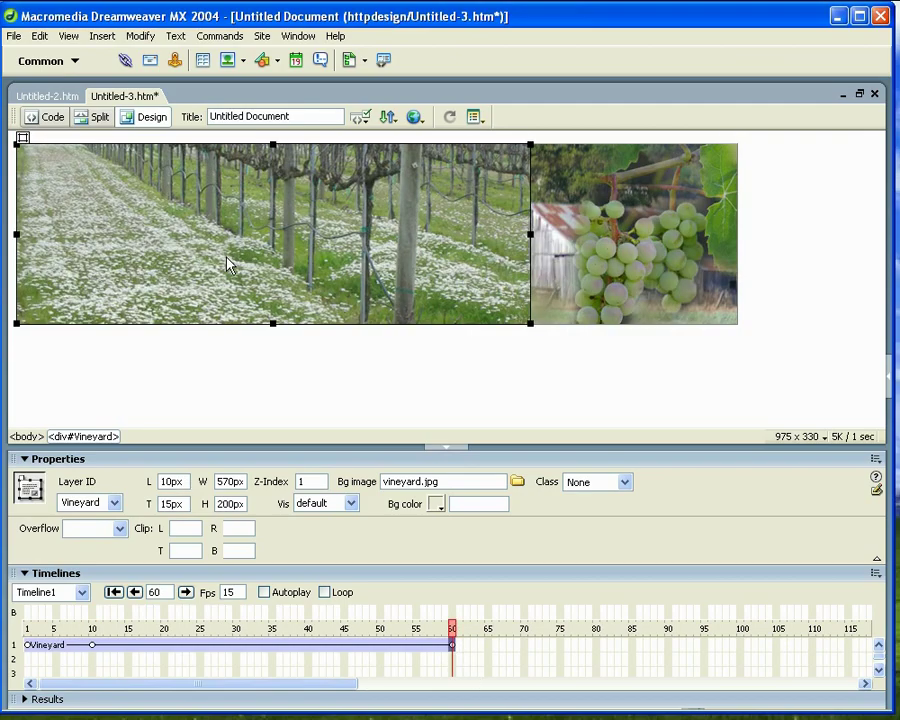
left_click(92, 650)
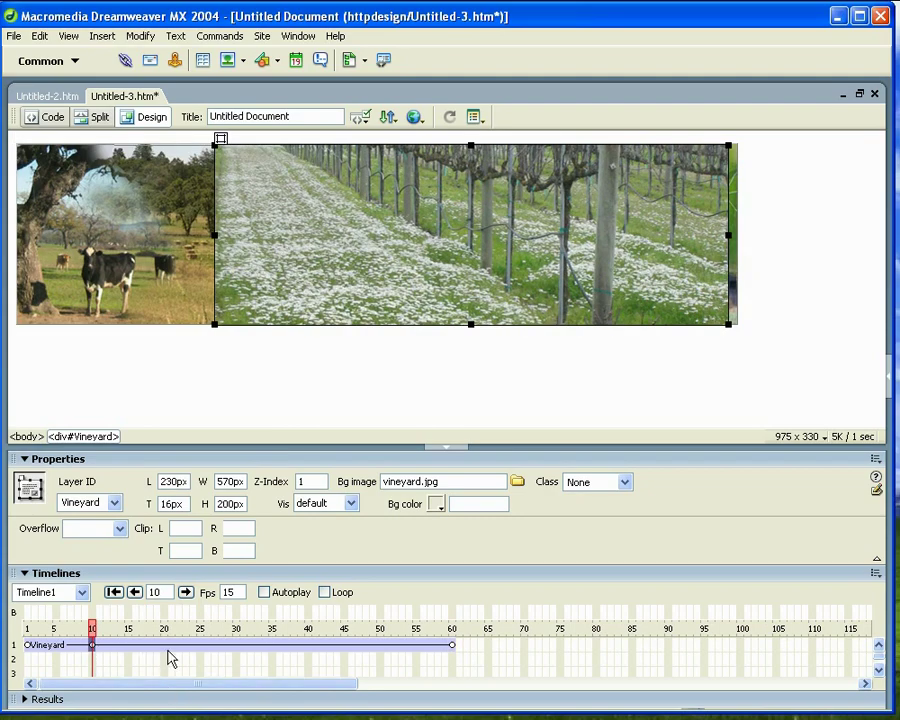
left_click(265, 593)
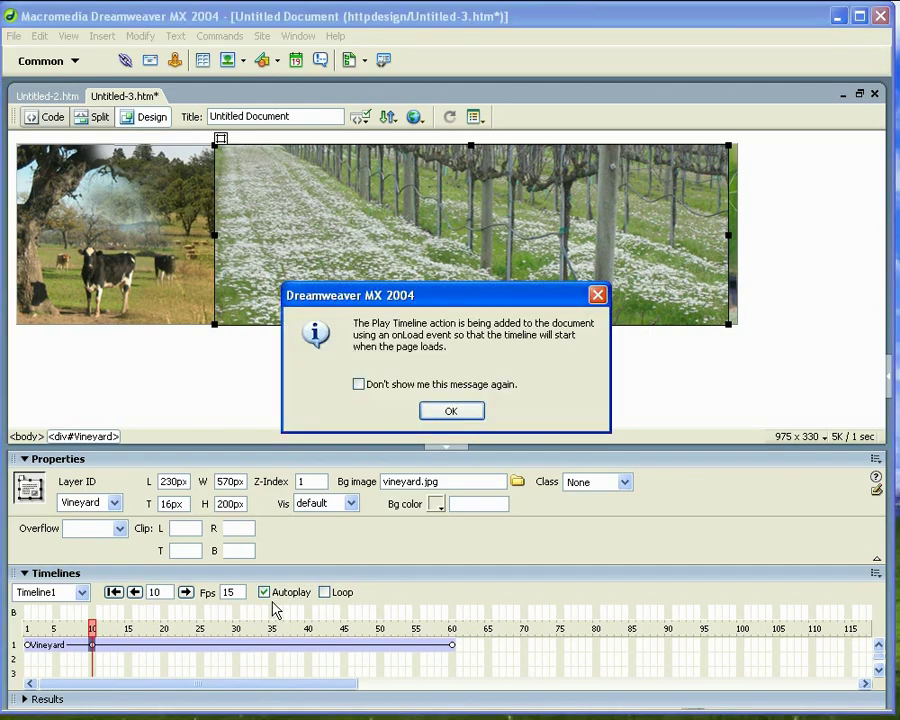
left_click(450, 412)
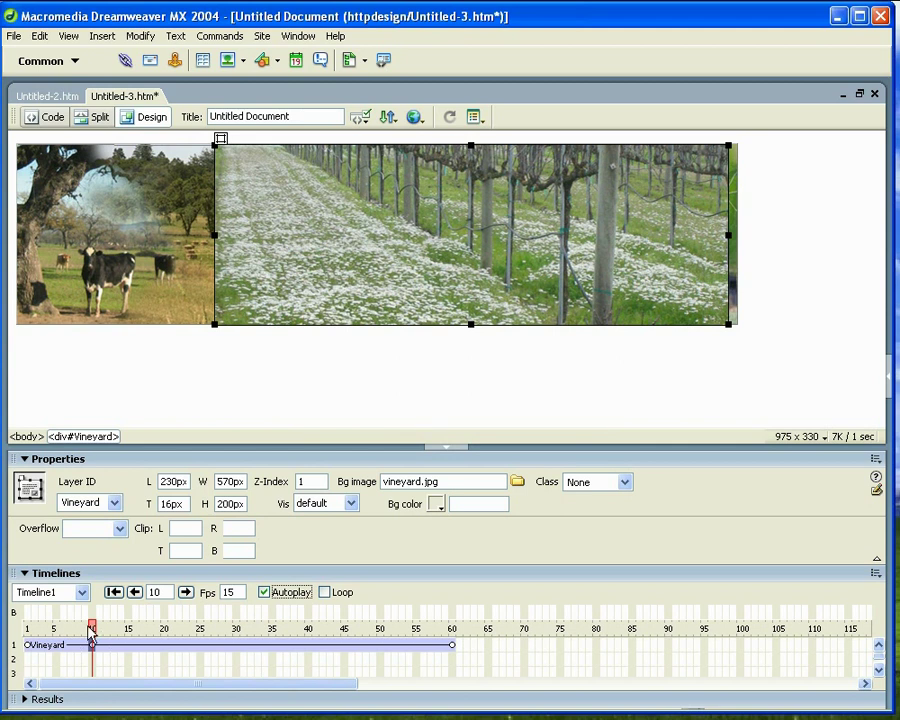
Play the Vineyard animation through from frame 1 to frame 60 to examine how the layer slides across the header
left_click_drag(93, 630, 27, 630)
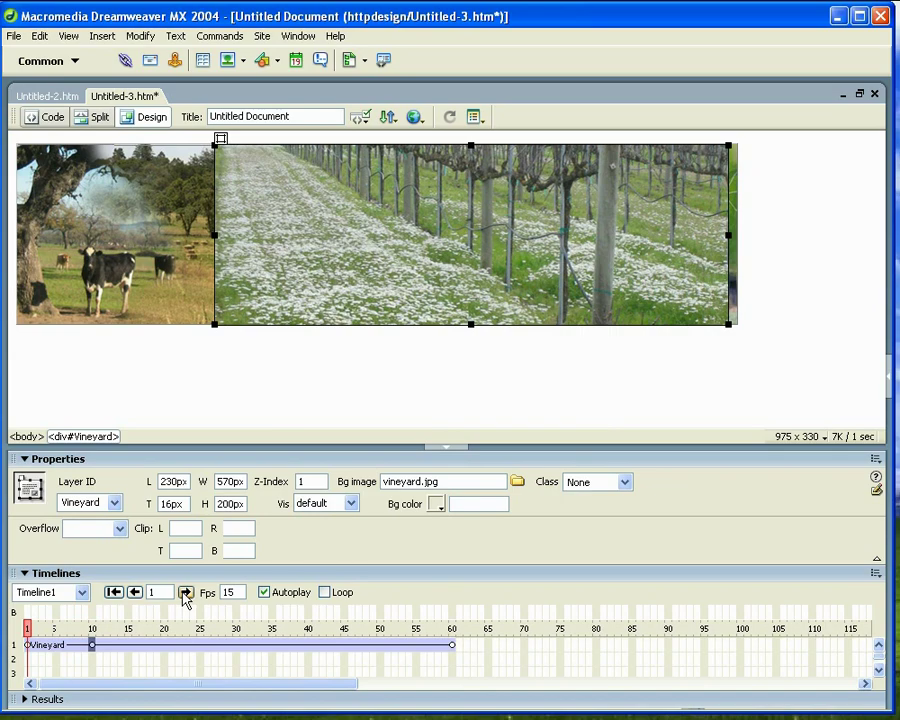
left_click(185, 593)
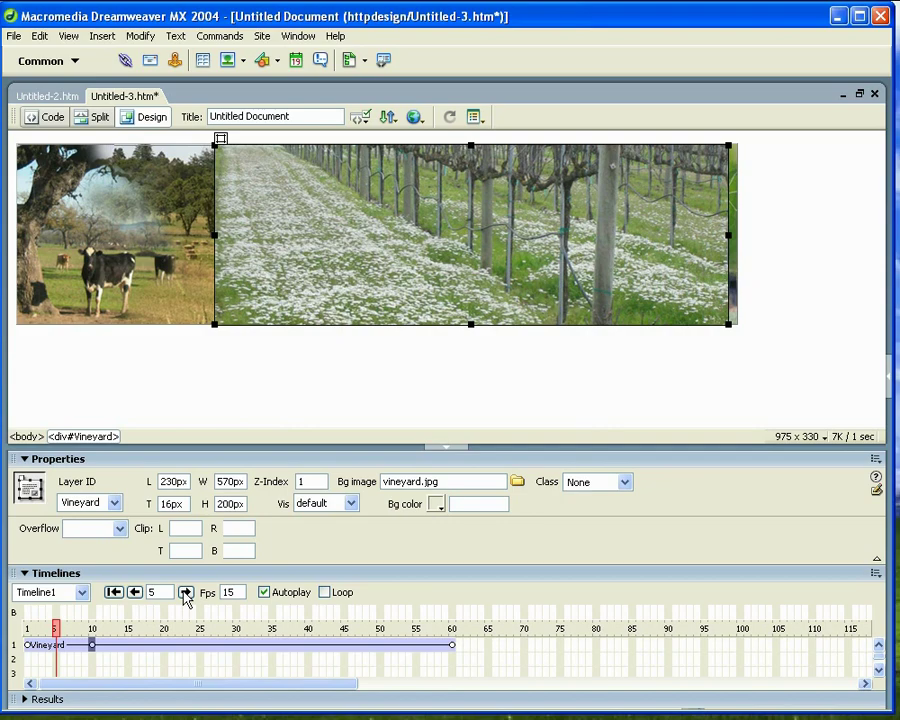
left_click(185, 593)
left_click(185, 593)
left_click(185, 593)
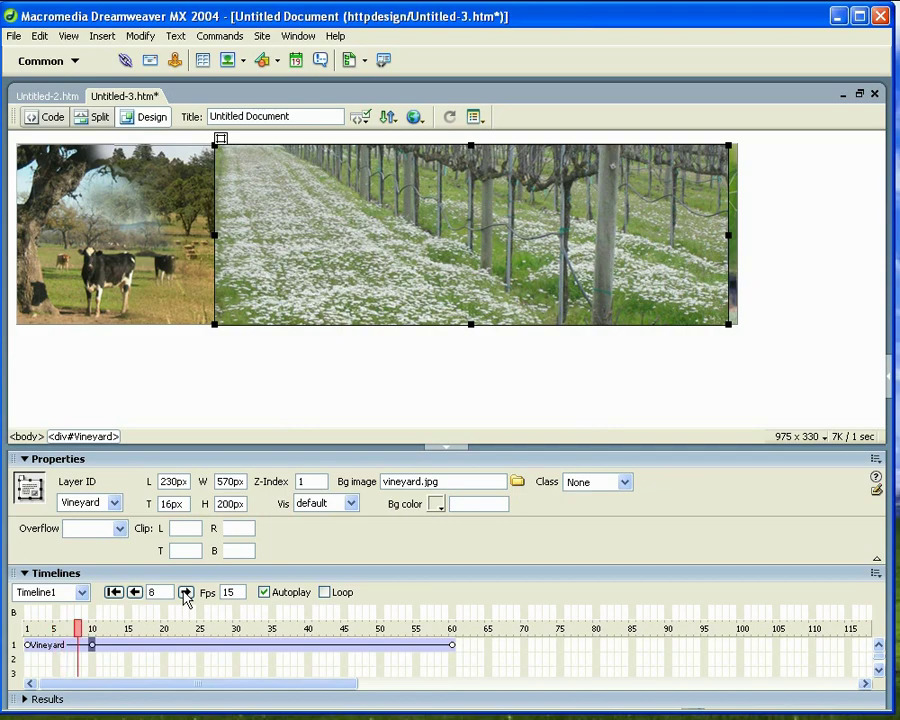
left_click(185, 593)
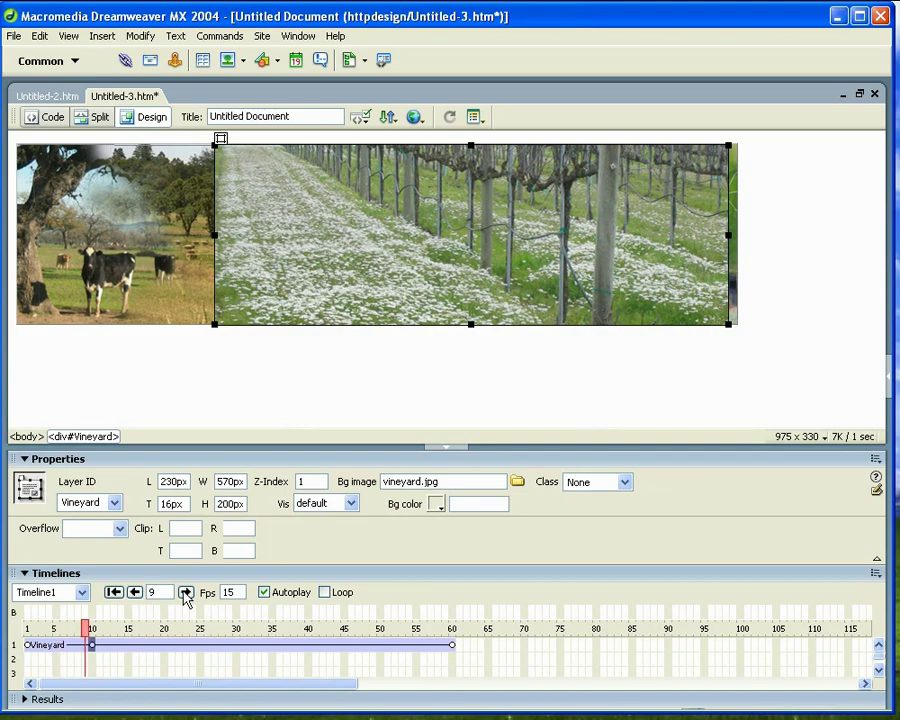
left_click(185, 593)
left_click(185, 593)
left_click(185, 593)
left_click(185, 593)
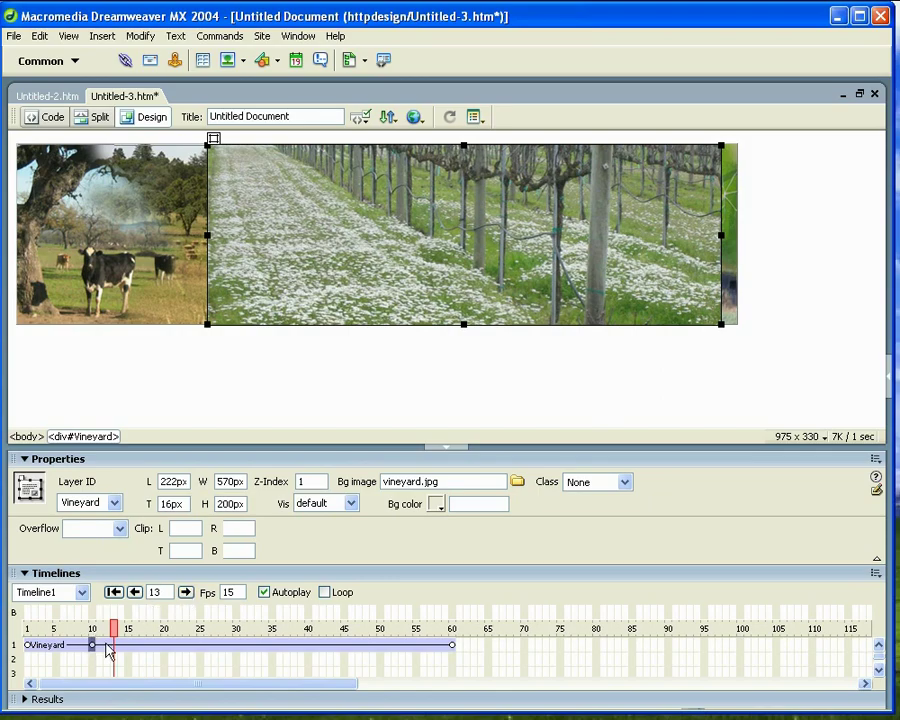
left_click(185, 592)
left_click(185, 592)
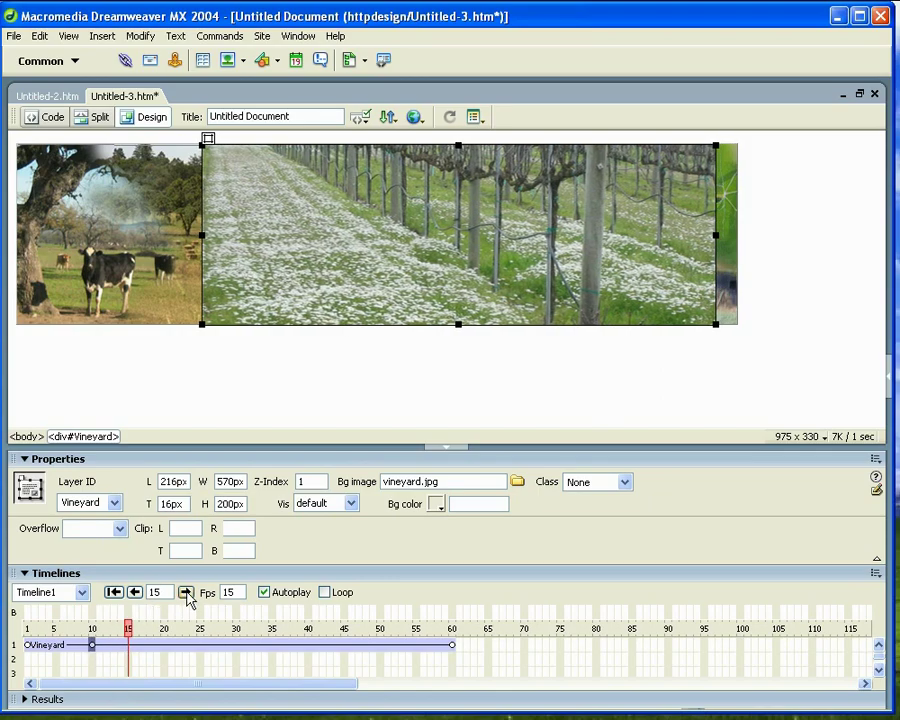
left_click(185, 592)
left_click(185, 592)
left_click(185, 592)
left_click(185, 592)
left_click(185, 592)
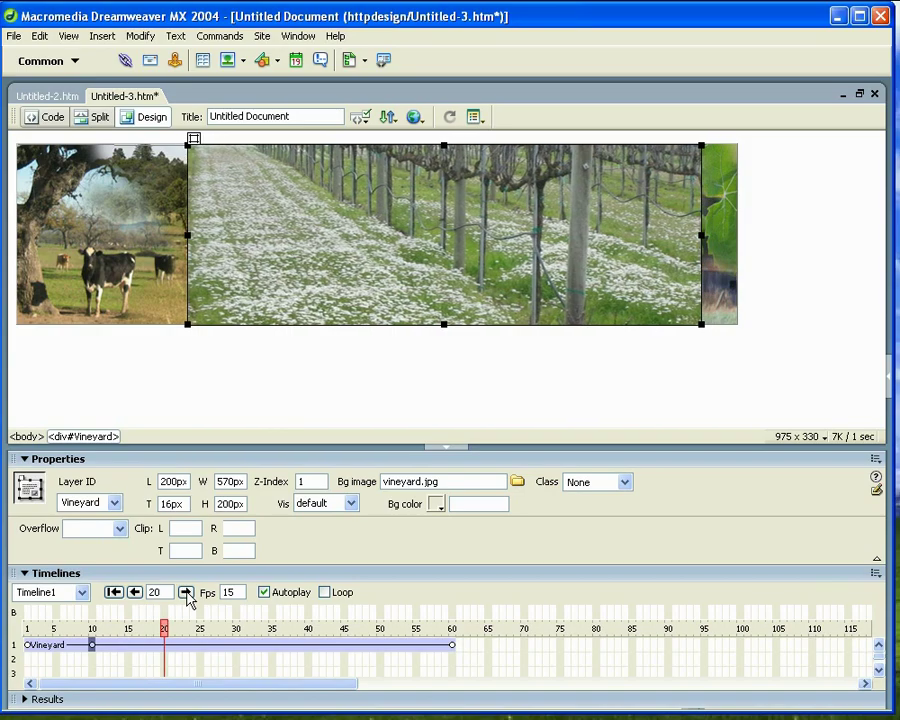
left_click(185, 592)
left_click(185, 592)
left_click(185, 592)
left_click(185, 592)
left_click(185, 592)
left_click(185, 592)
left_click(185, 592)
left_click(185, 592)
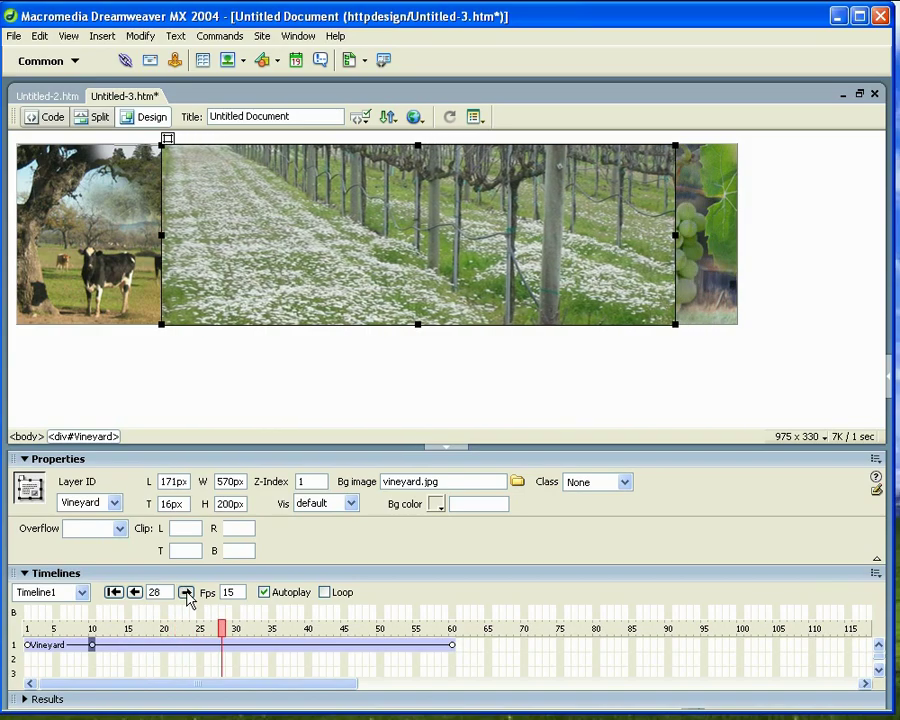
left_click(185, 592)
left_click(185, 592)
left_click(185, 592)
left_click(185, 592)
left_click(185, 592)
left_click(185, 592)
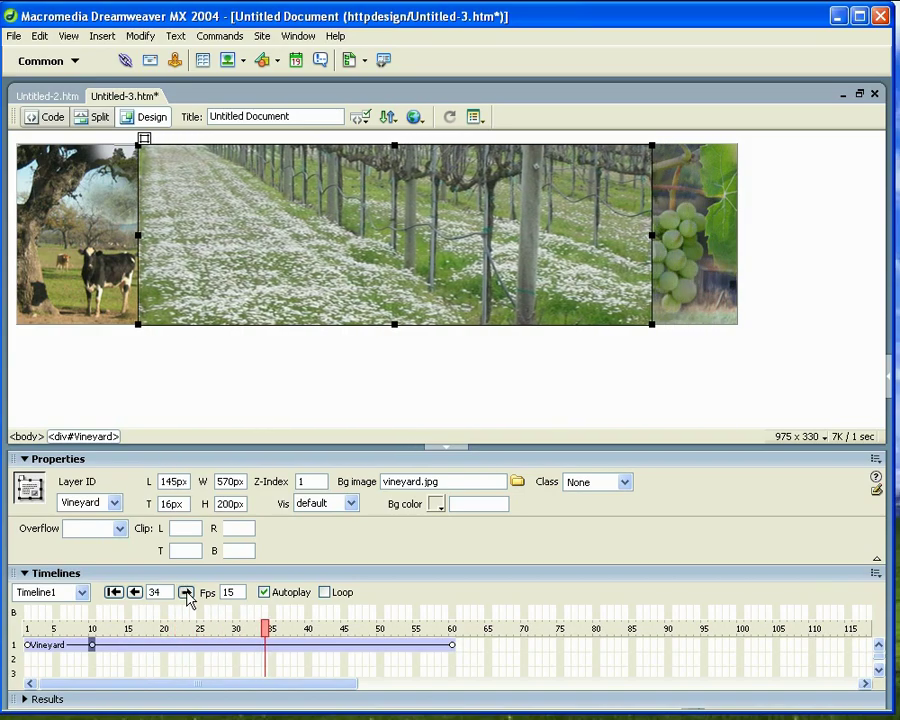
left_click(185, 592)
left_click(185, 592)
left_click(185, 592)
left_click(185, 592)
left_click(185, 592)
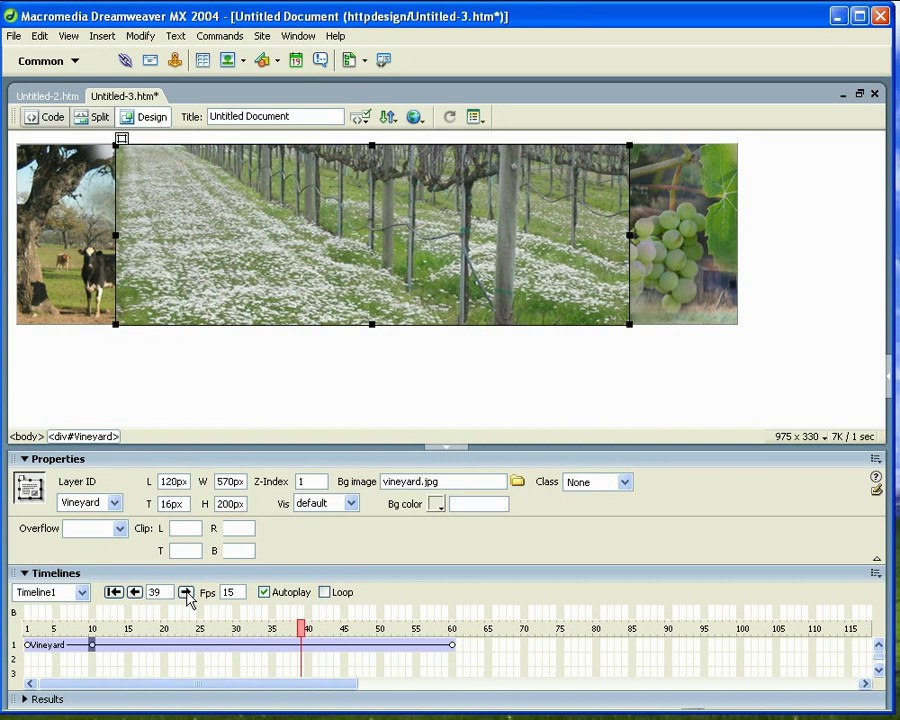
left_click(185, 592)
left_click(185, 592)
left_click(185, 592)
left_click(185, 592)
left_click(185, 592)
left_click(185, 592)
left_click(185, 592)
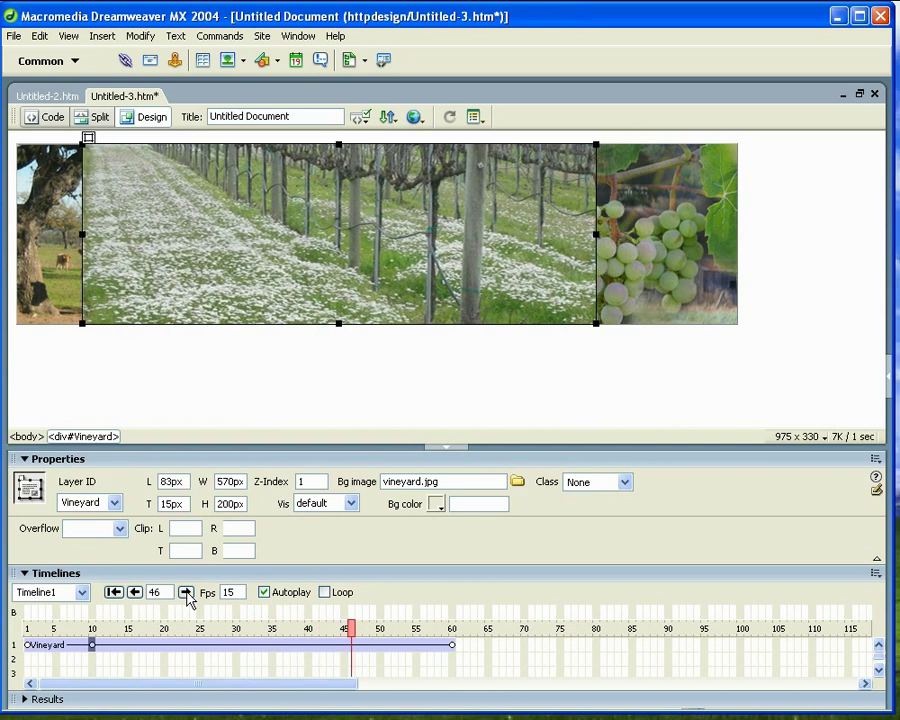
left_click(185, 592)
left_click(185, 592)
left_click(185, 592)
left_click(185, 592)
left_click(185, 592)
left_click(185, 592)
left_click(185, 592)
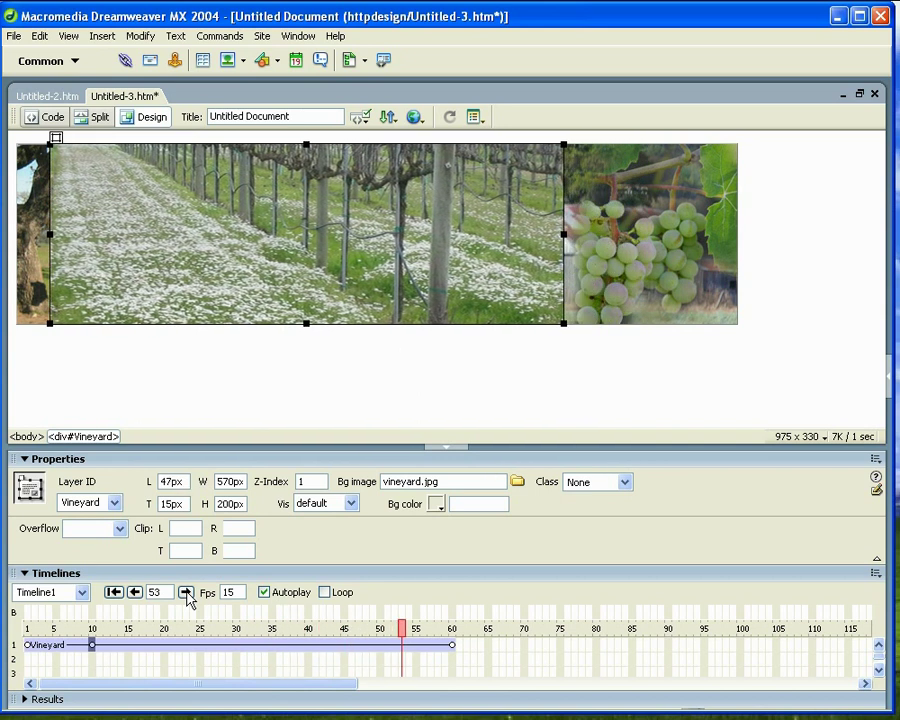
left_click(185, 592)
left_click(185, 592)
left_click(185, 592)
left_click(185, 592)
left_click(185, 592)
left_click(185, 592)
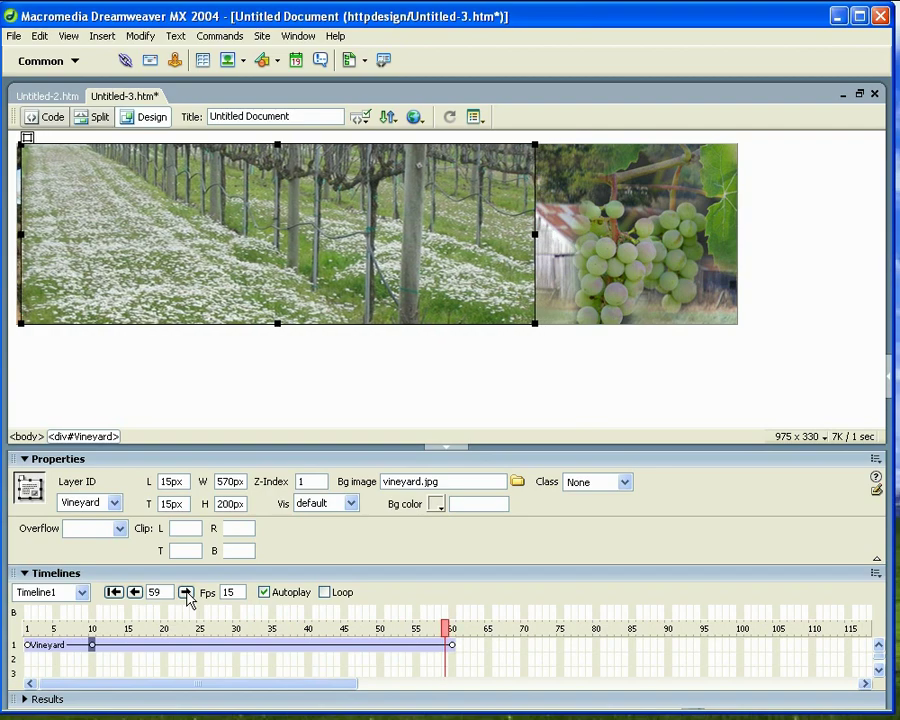
left_click(185, 592)
left_click(185, 592)
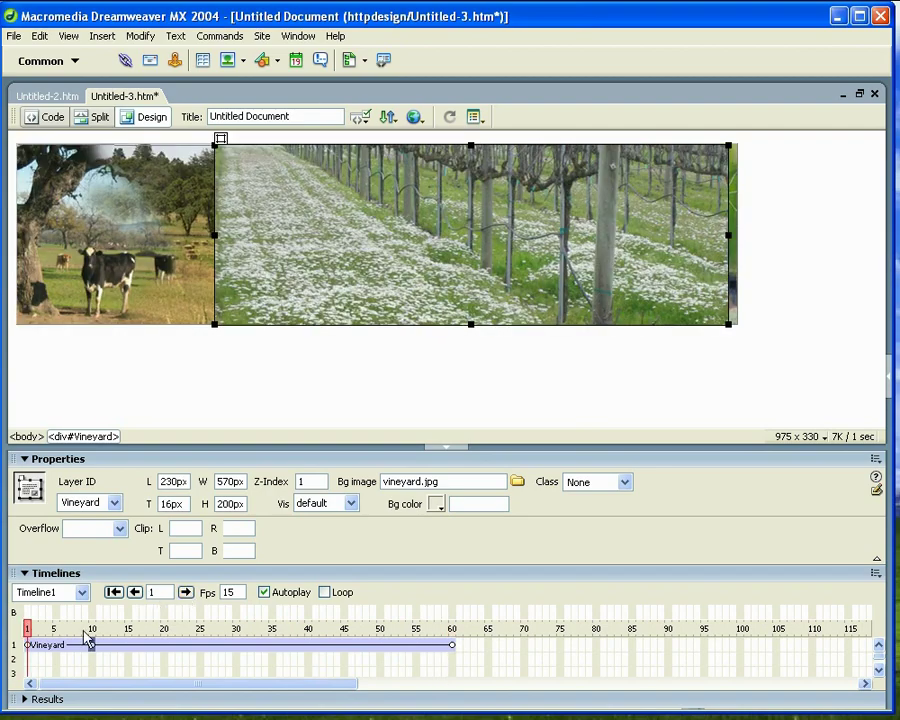
mouse_move(29, 625)
left_mouse_down()
mouse_move(458, 643)
mouse_move(451, 647)
left_mouse_up()
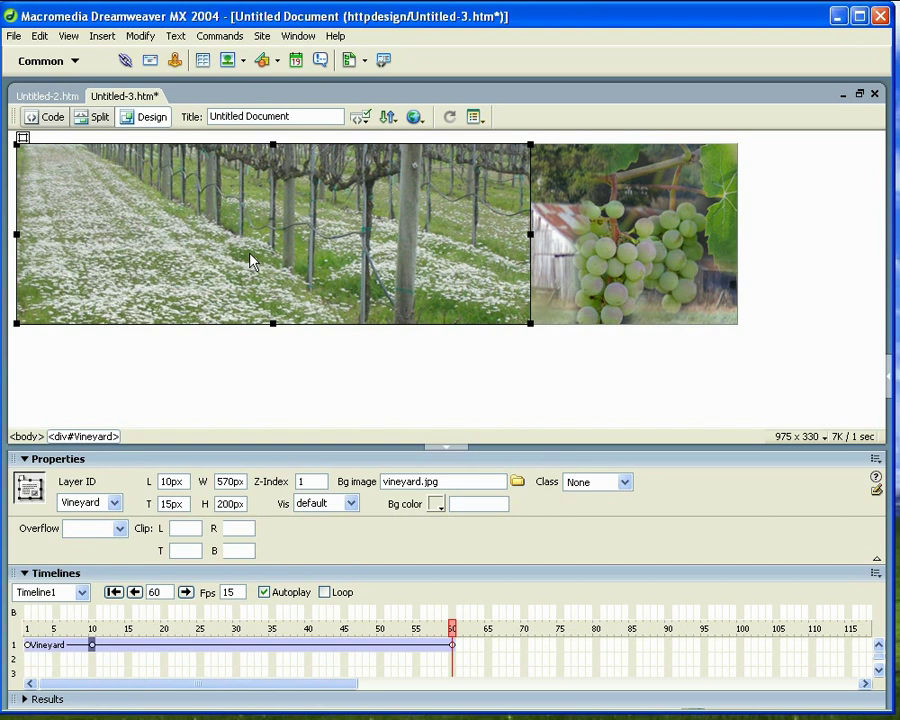
Save Untitled-3.htm, preview the autoplaying header in Internet Explorer, and minimize the preview window
left_click(14, 37)
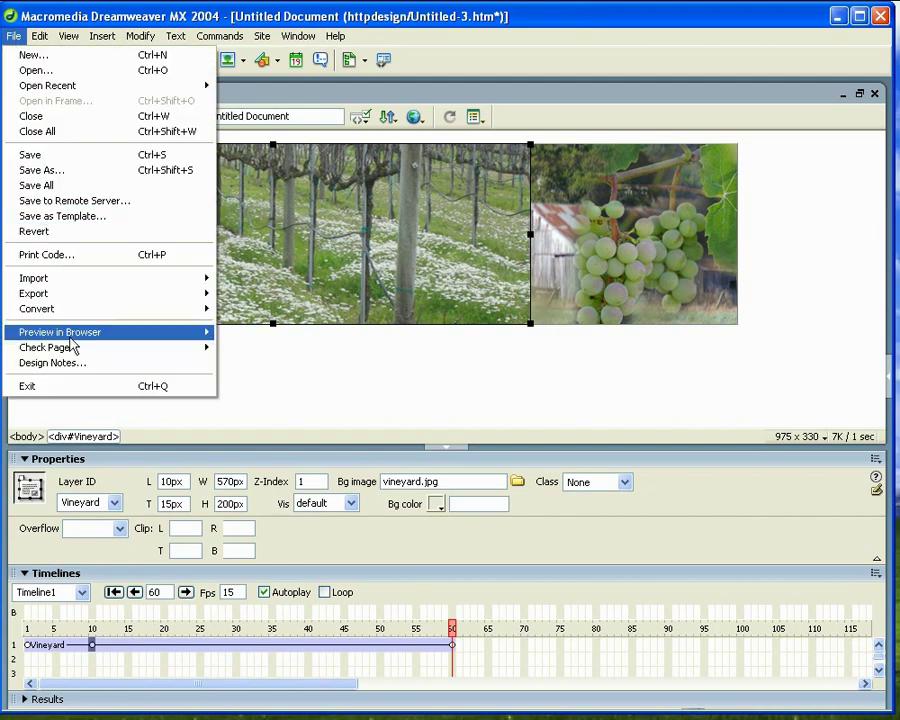
mouse_move(135, 332)
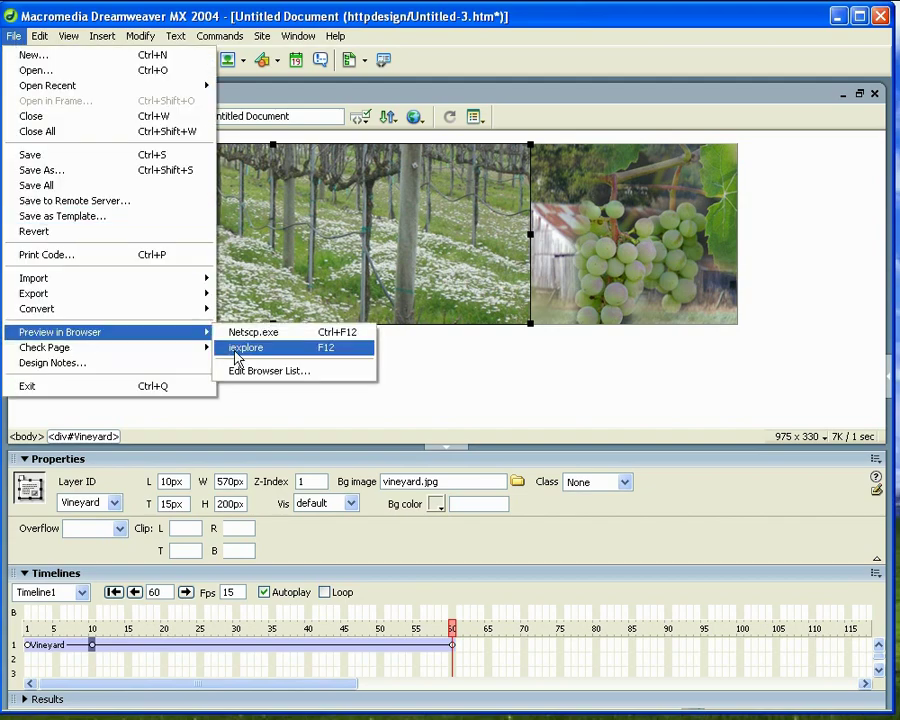
left_click(240, 348)
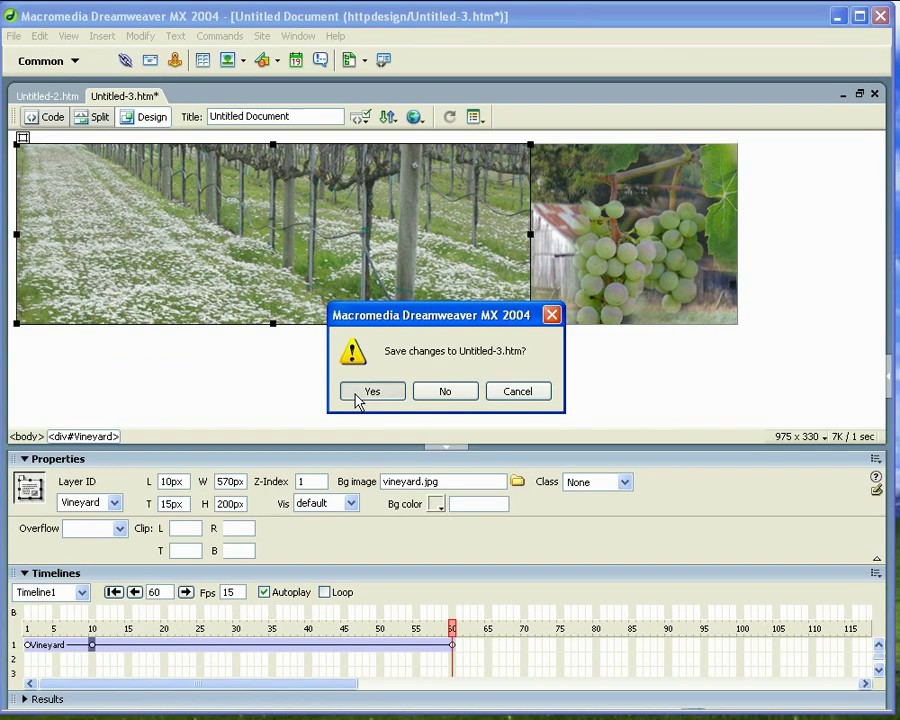
key("Return")
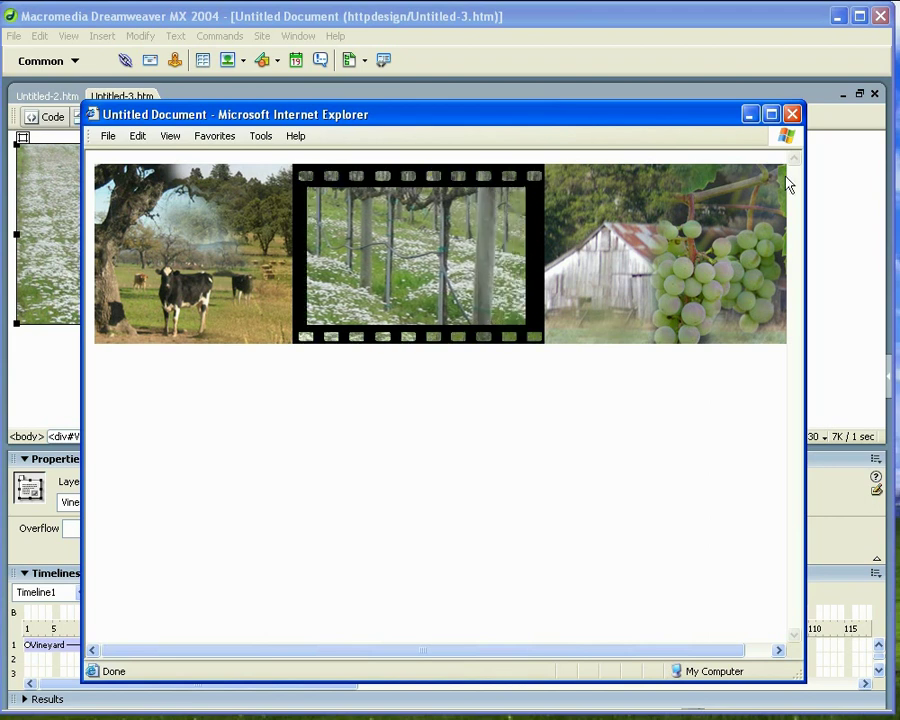
left_click(750, 114)
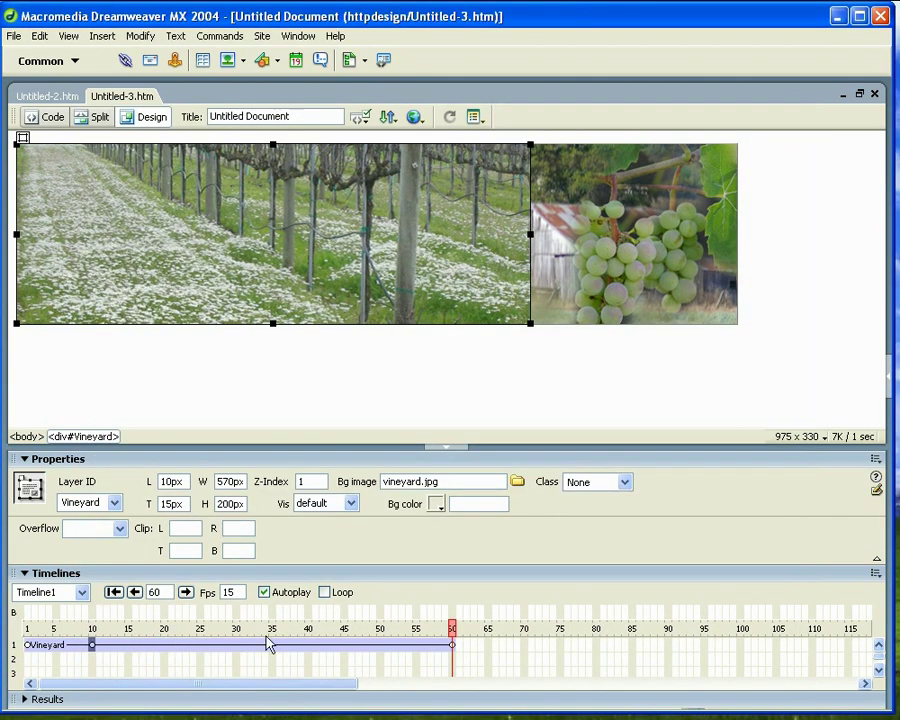
Extend the Vineyard animation's end keyframe to frame 80 and move its middle keyframe to frame 20
left_click_drag(455, 652, 599, 652)
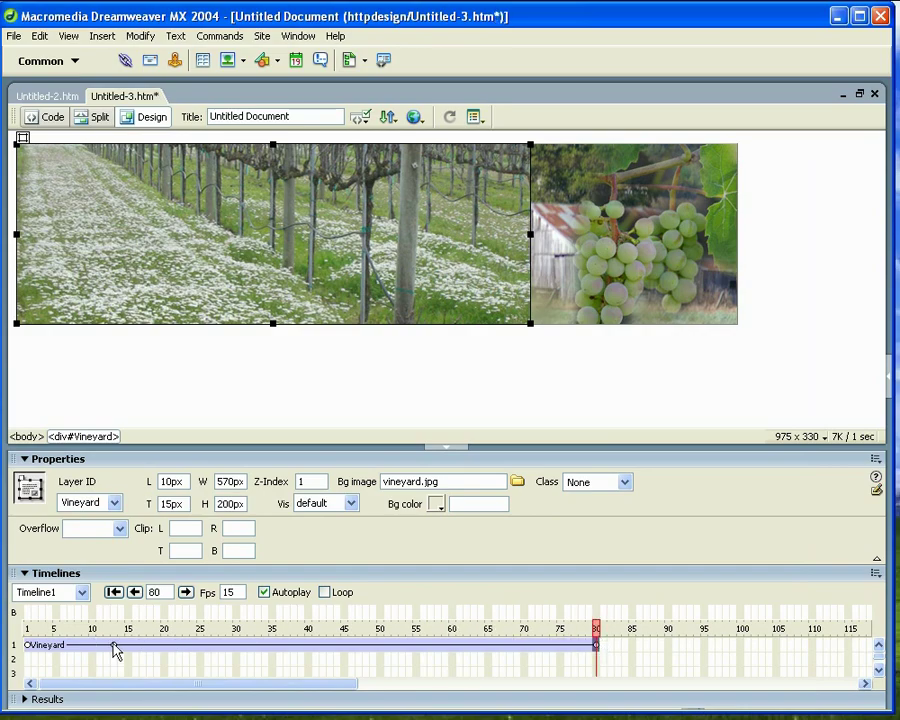
left_click_drag(117, 652, 164, 652)
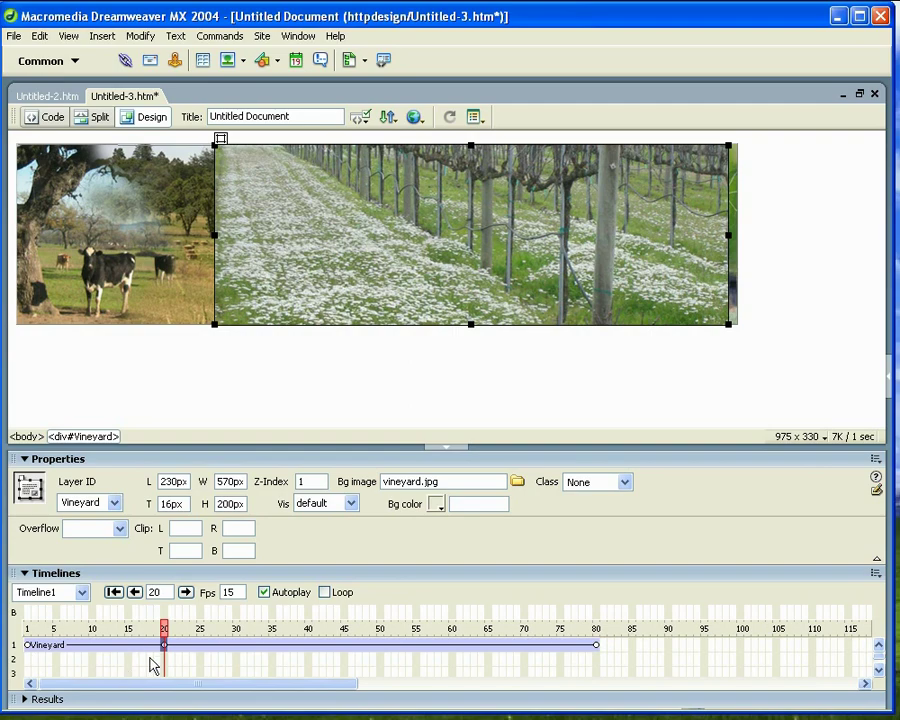
Save the page and preview the lengthened 80-frame animation in Internet Explorer, closing the preview when done
left_click(12, 36)
mouse_move(200, 336)
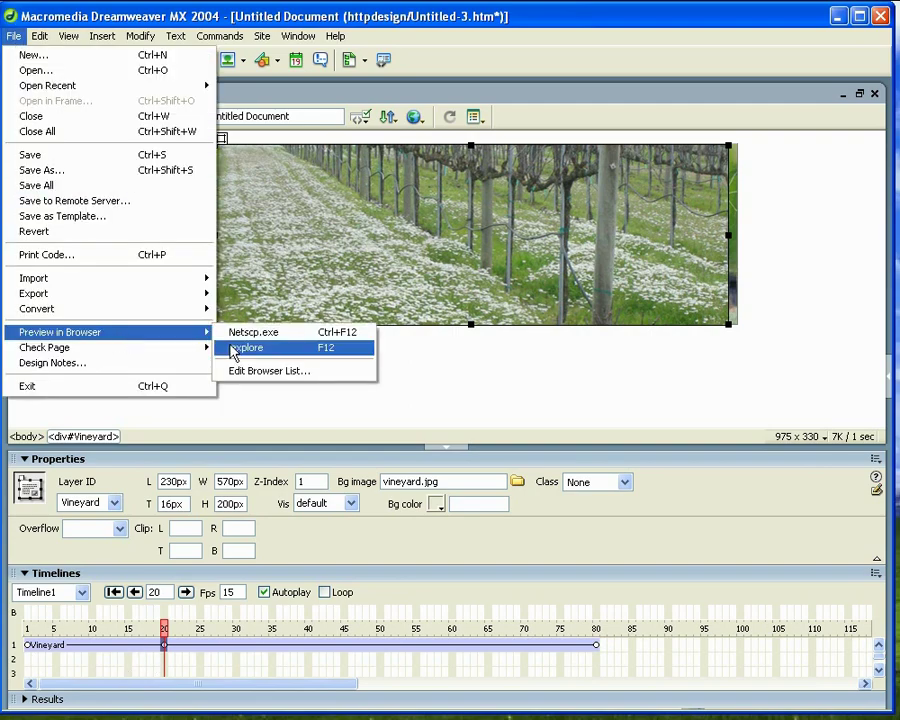
left_click(236, 346)
left_click(372, 392)
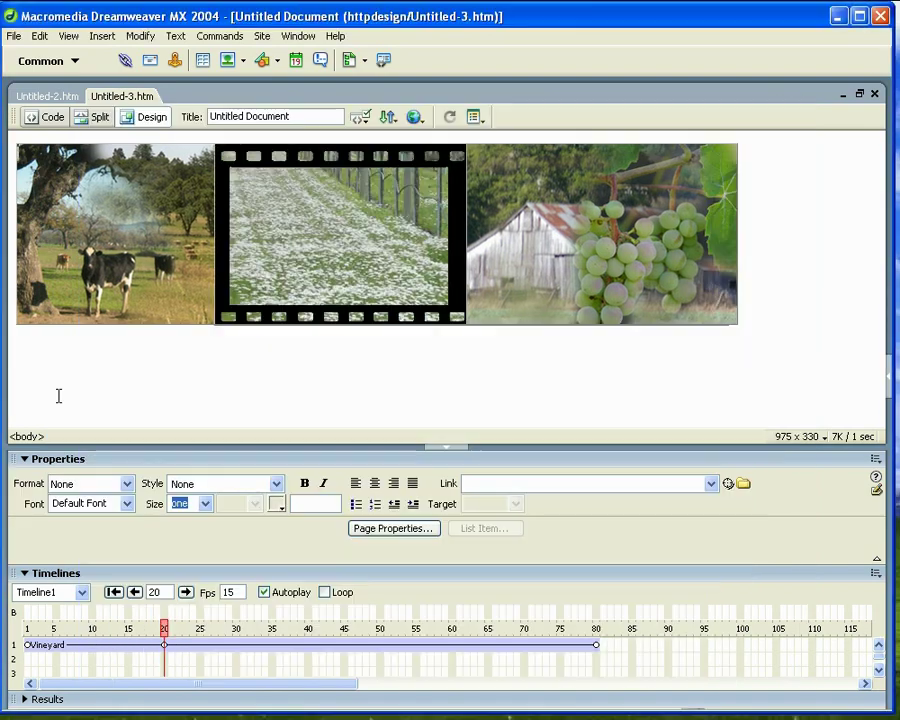
key("alt+F4")
Add a keyframe to the Vineyard animation at frame 60 and move it to frame 50
left_click(451, 647)
right_click(451, 645)
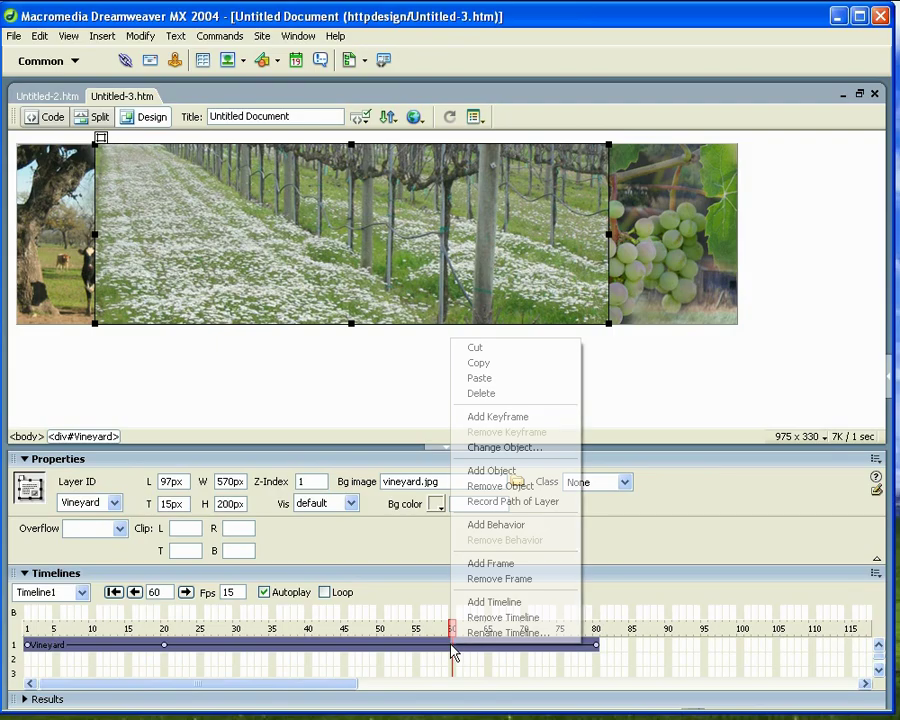
left_click(492, 416)
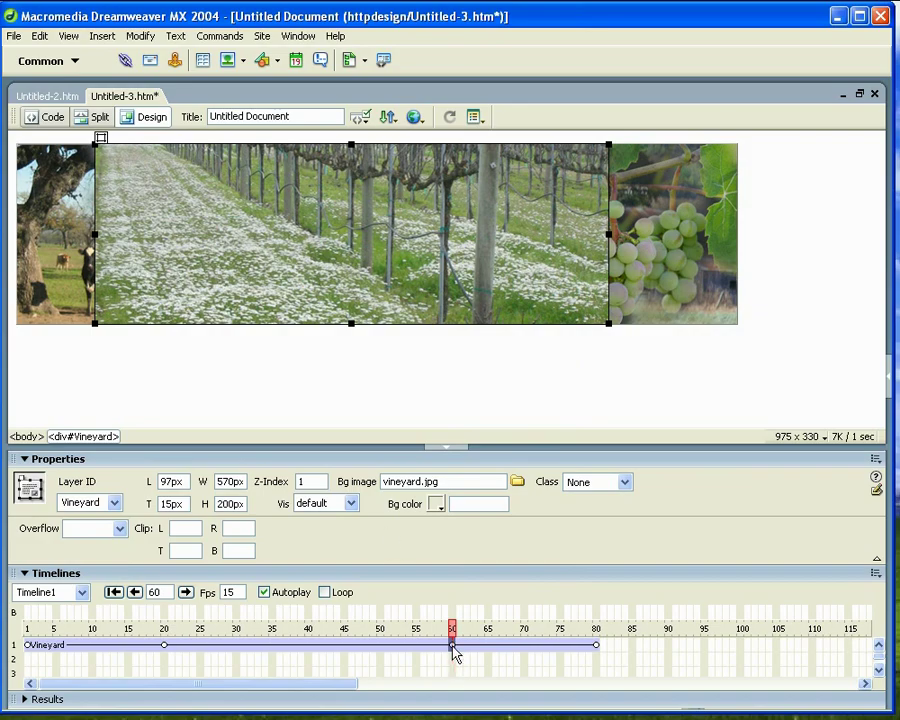
left_click_drag(452, 646, 523, 643)
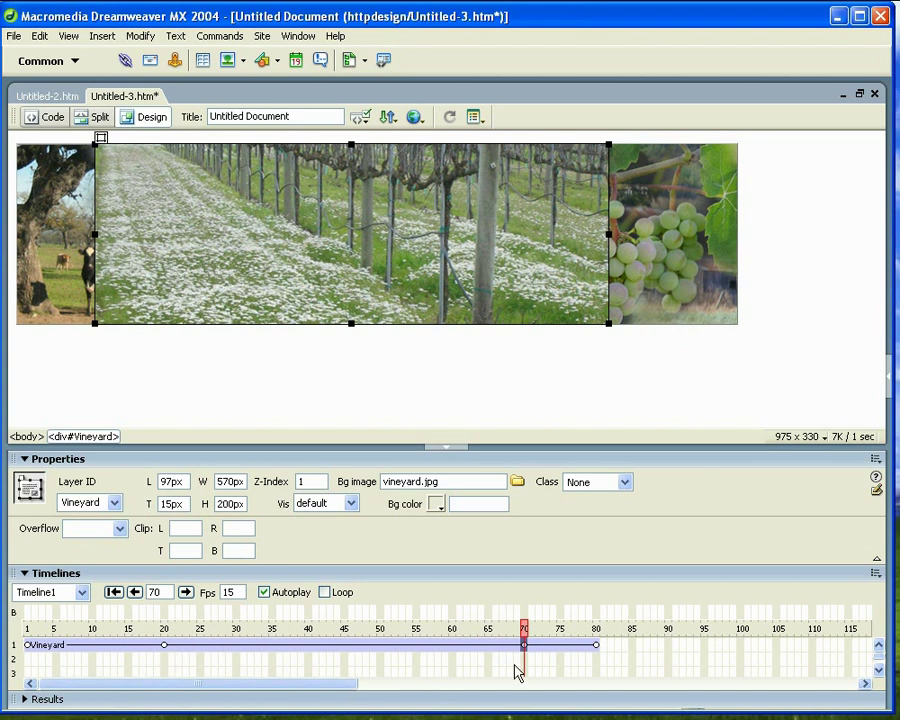
left_click_drag(524, 645, 380, 648)
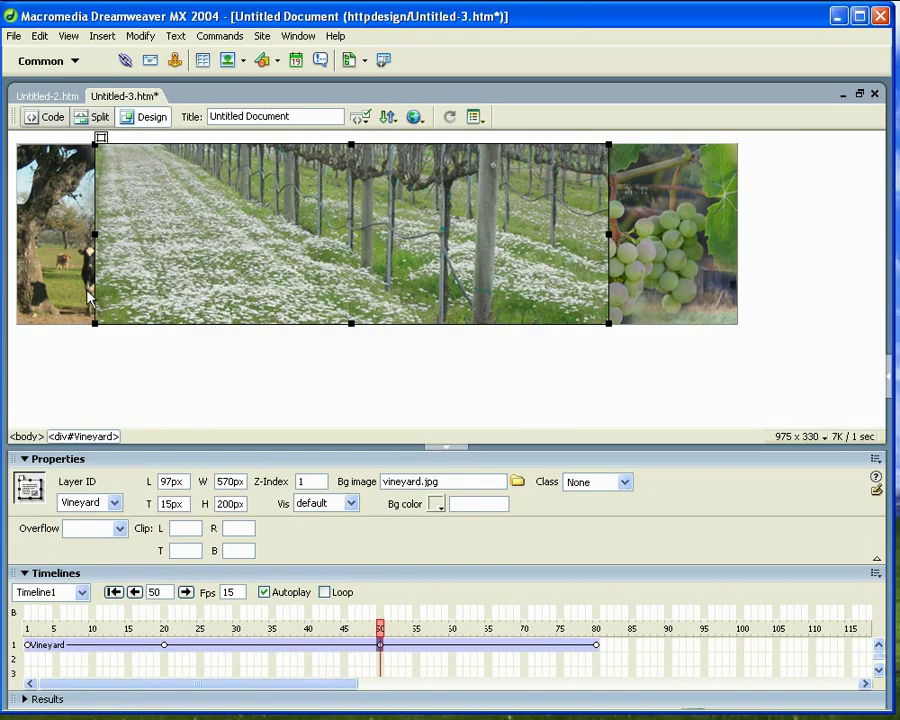
Save Untitled-3.htm, preview the retimed vineyard animation in Internet Explorer, and return to Dreamweaver
left_click(15, 38)
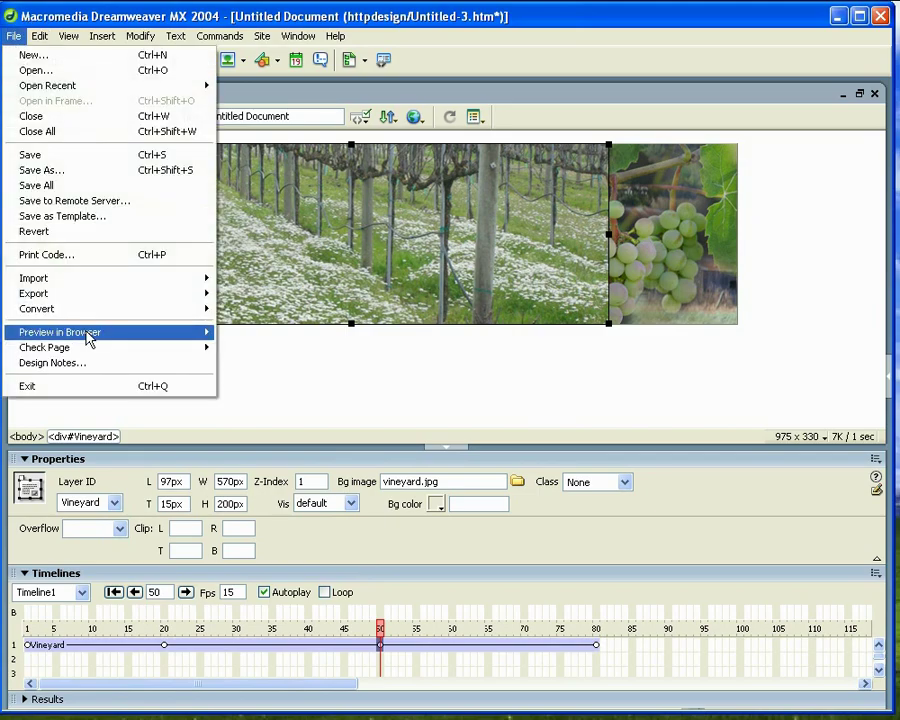
mouse_move(88, 335)
left_click(265, 349)
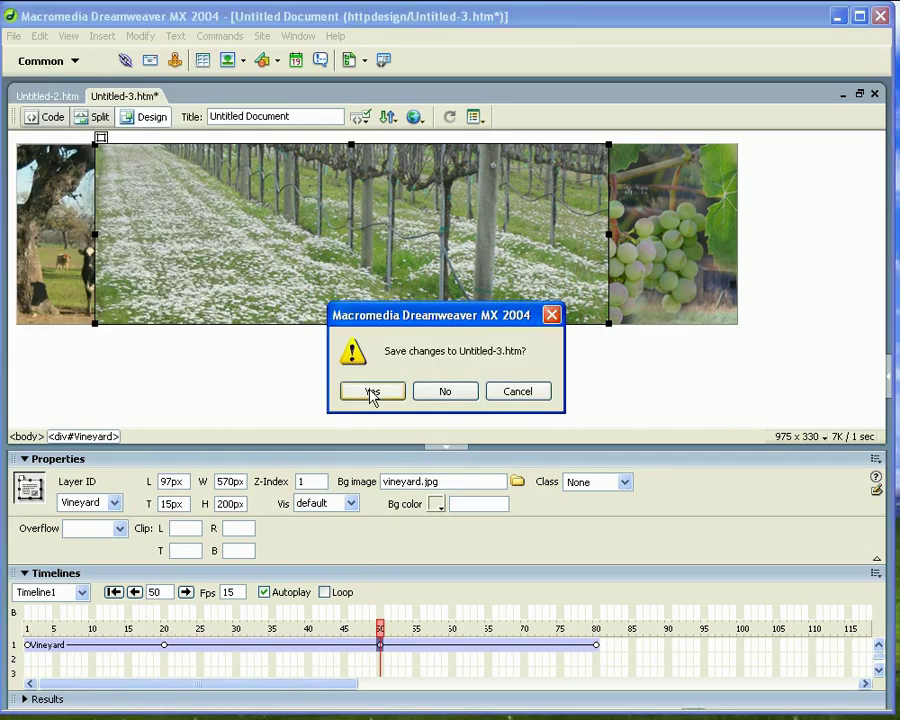
left_click(370, 391)
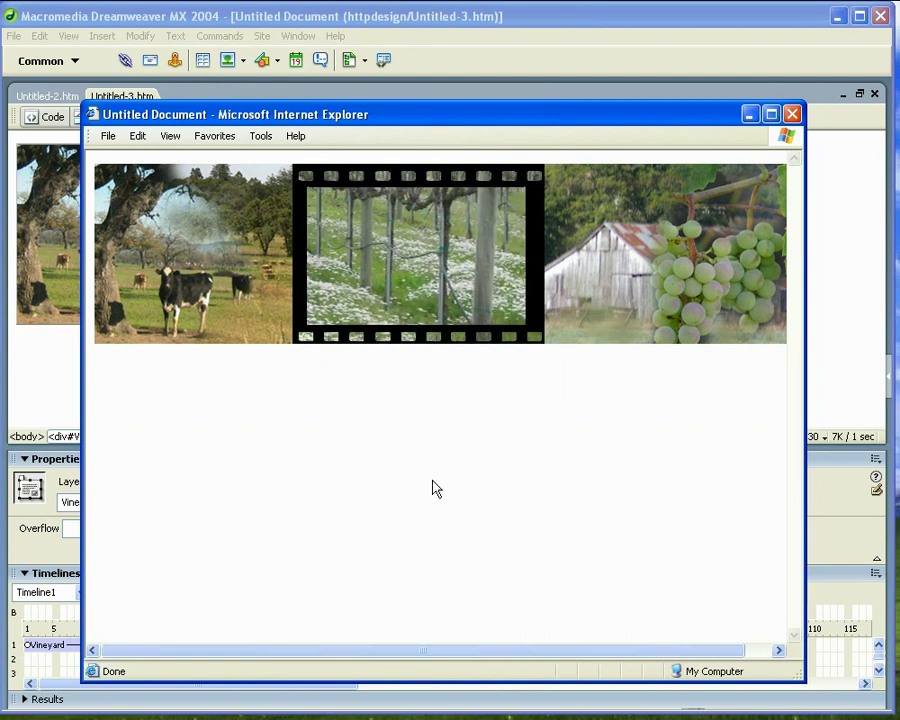
left_click(33, 390)
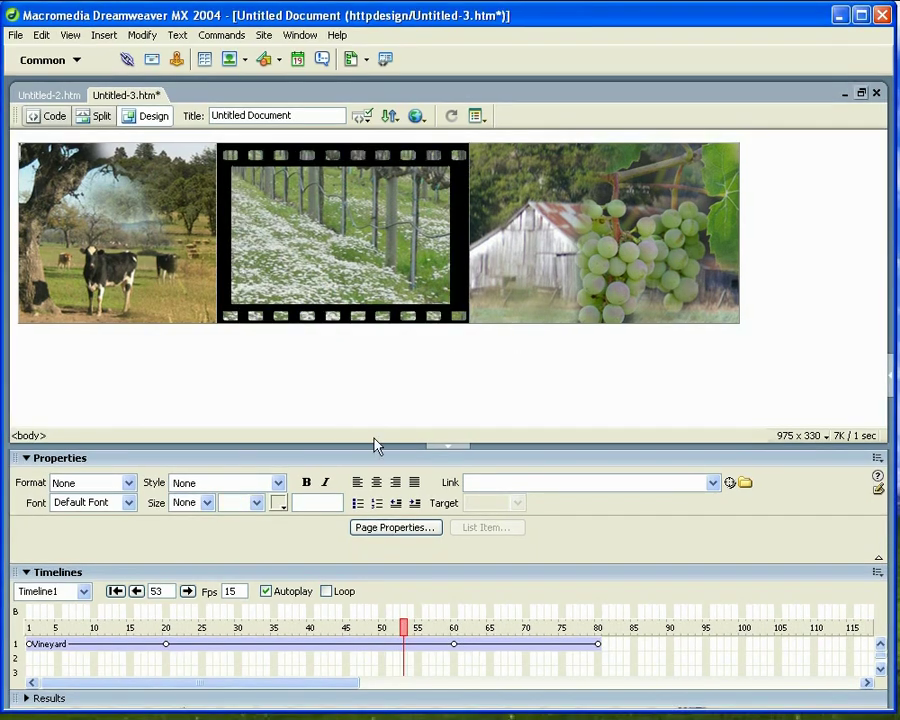
Insert a new layer, move it below the header images, and enter the text "Farm Tours" in it
left_click(104, 38)
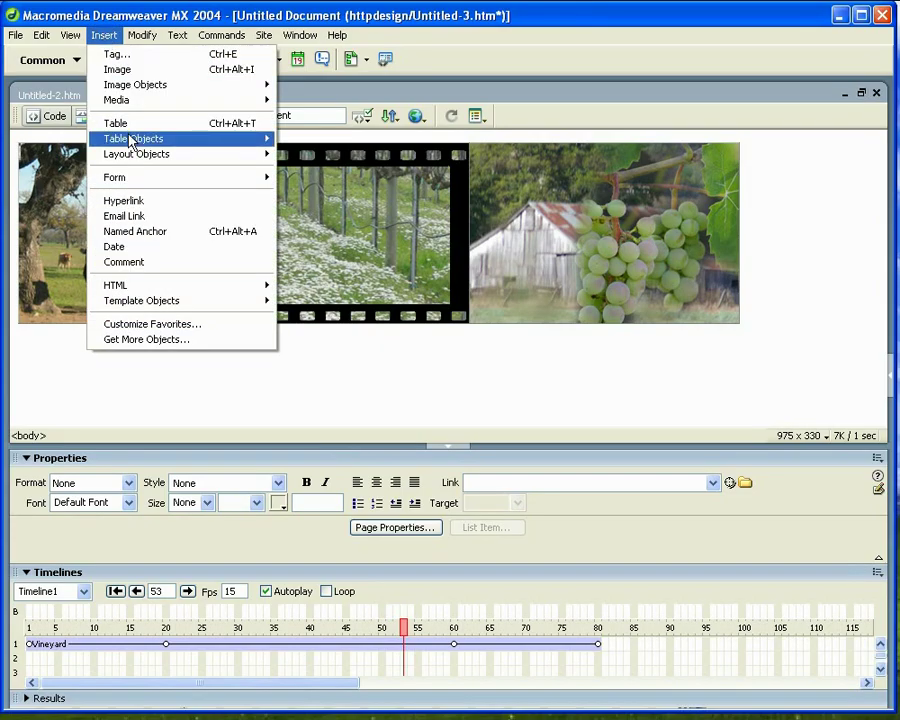
mouse_move(200, 163)
left_click(308, 172)
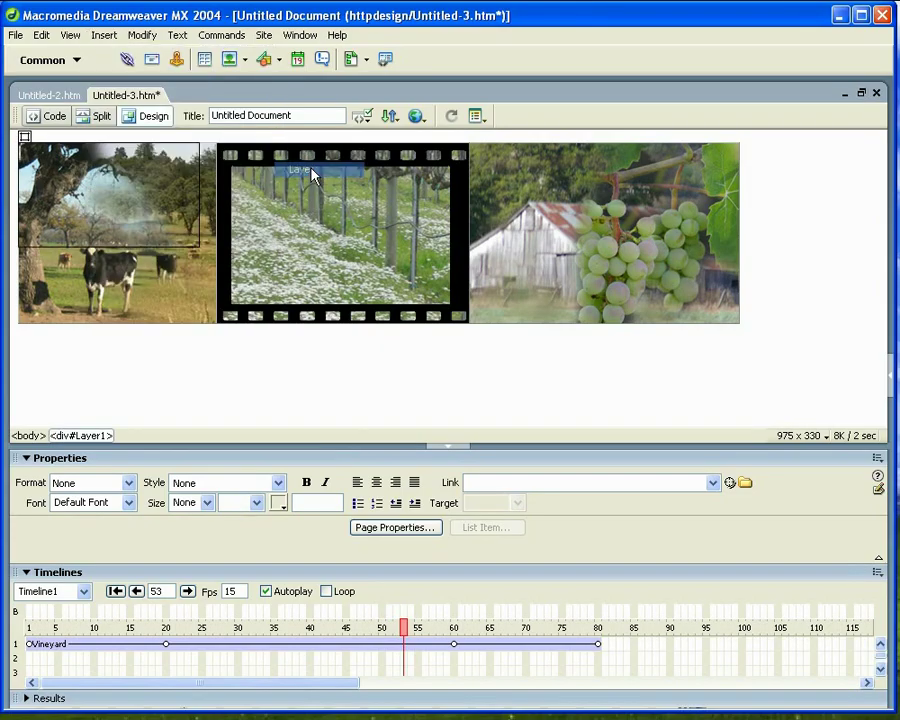
left_click_drag(23, 137, 202, 326)
left_click(228, 349)
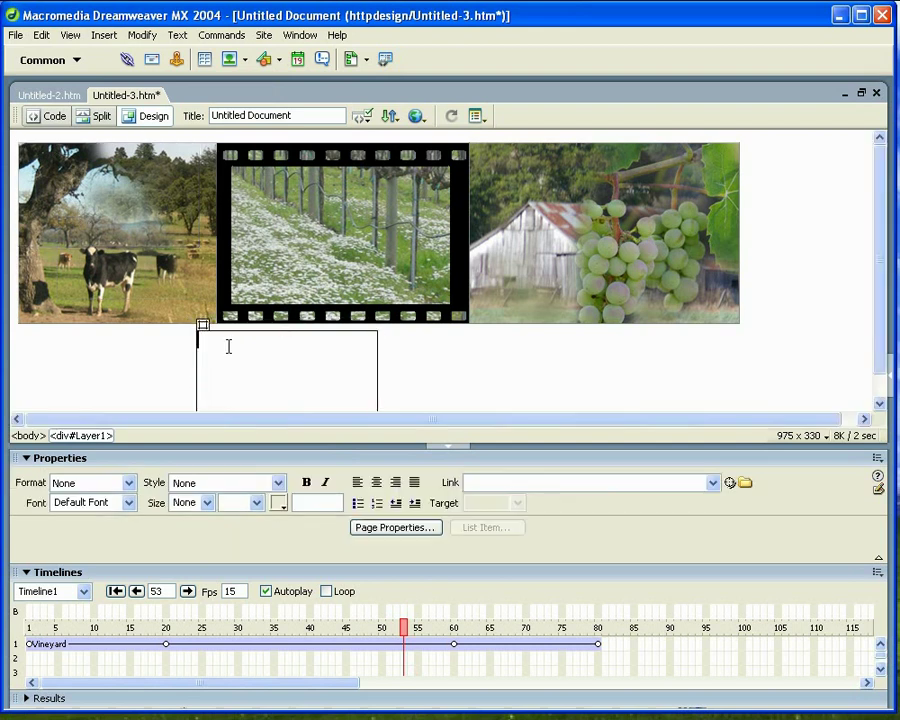
type("Far")
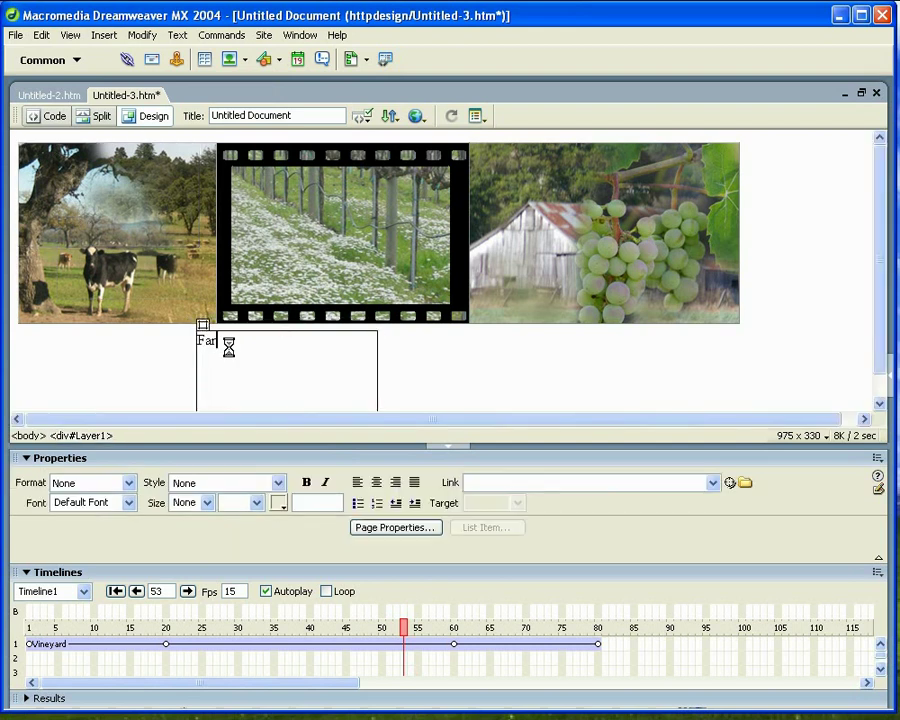
type("m Tours")
Format the "Farm Tours" text at 36 pixels in pale yellow #FFFFCC
left_click_drag(277, 341, 197, 341)
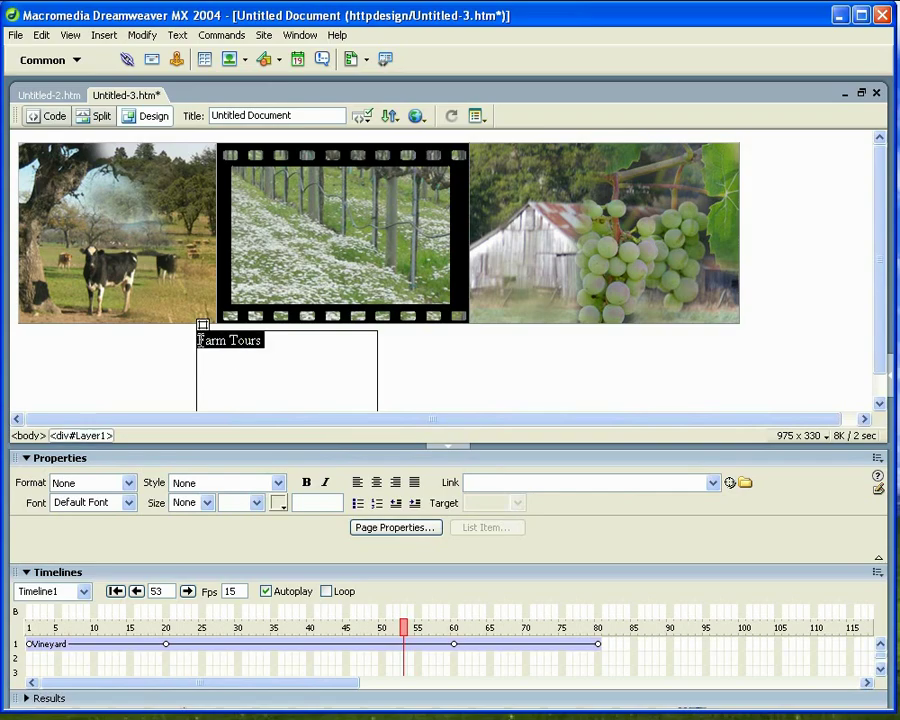
left_click(207, 504)
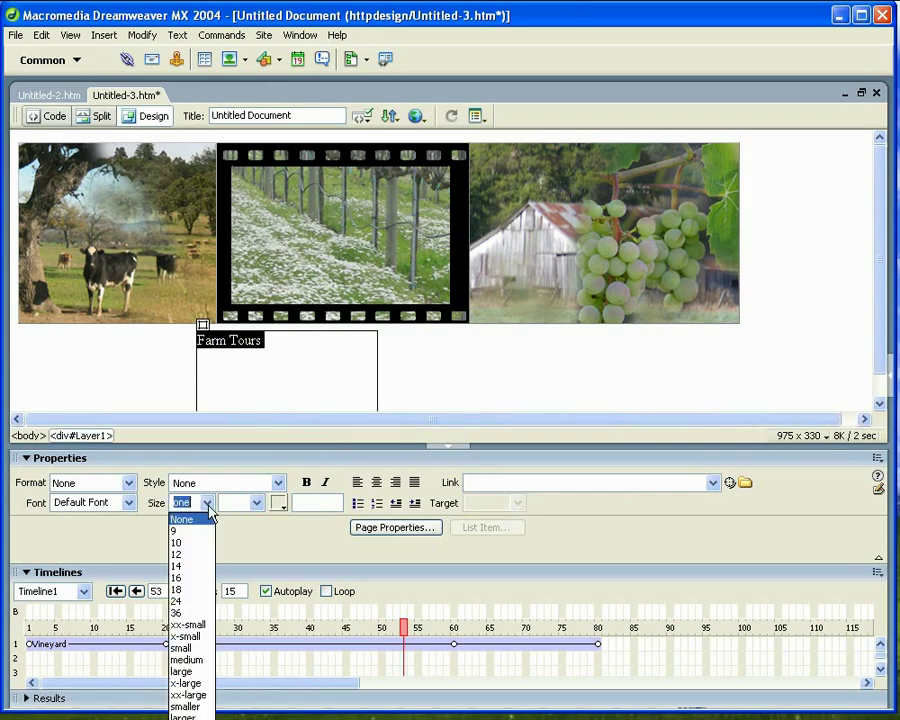
left_click(187, 613)
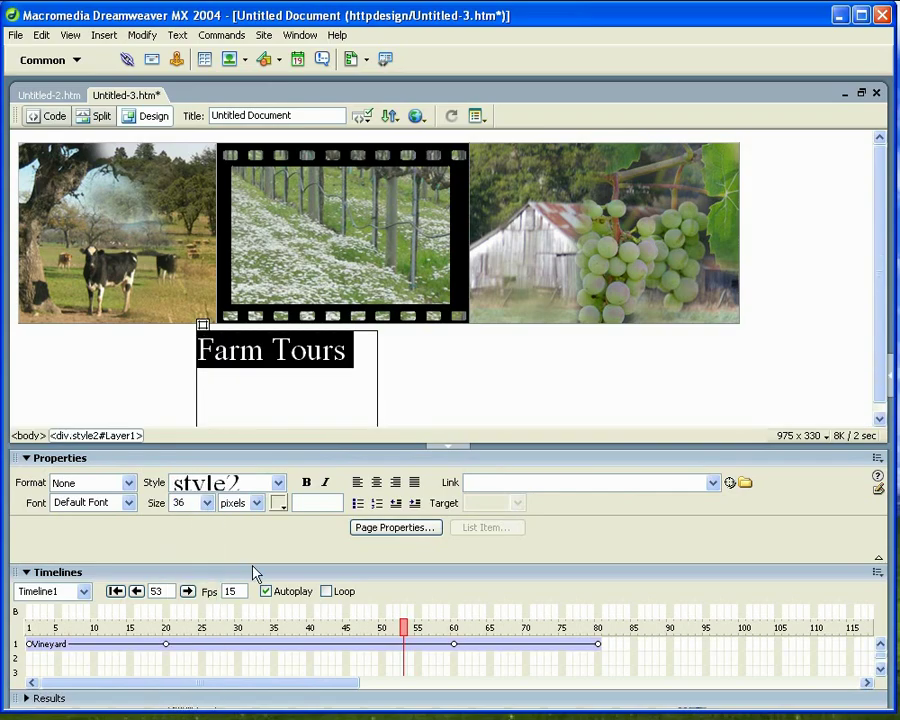
left_click(284, 508)
left_click(456, 622)
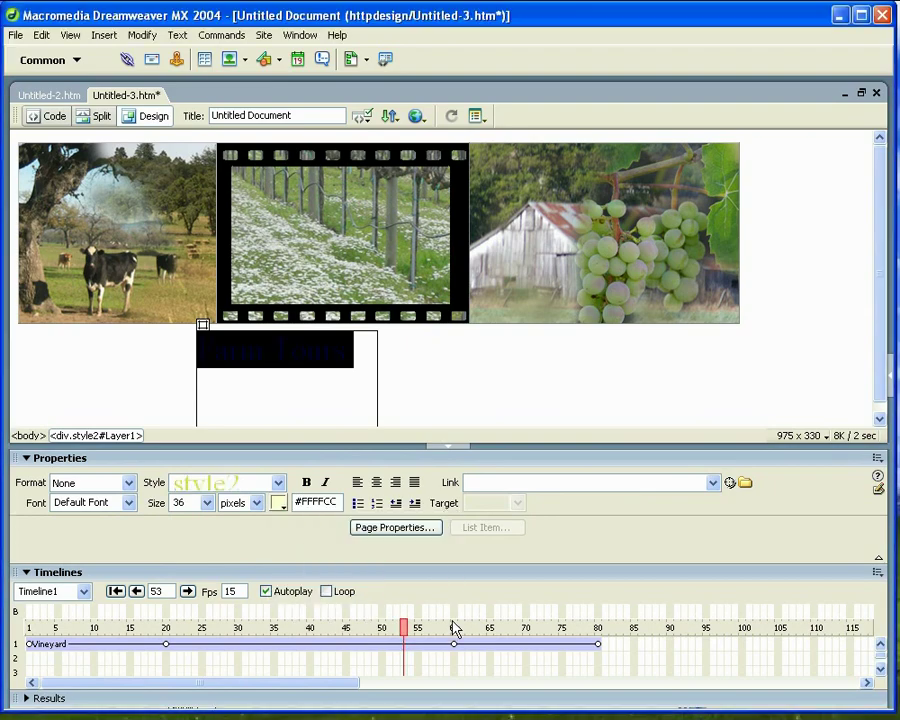
left_click(389, 362)
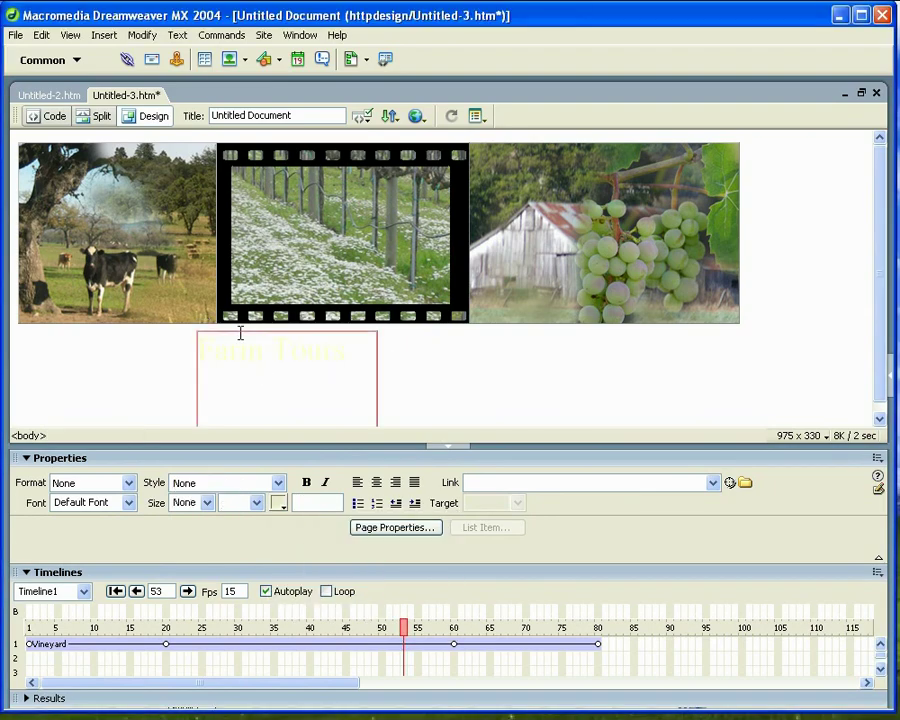
Move the "Farm Tours" layer over the cows image at about L 20px, T 81px, and shrink it to about 199 by 52 px
left_click(201, 350)
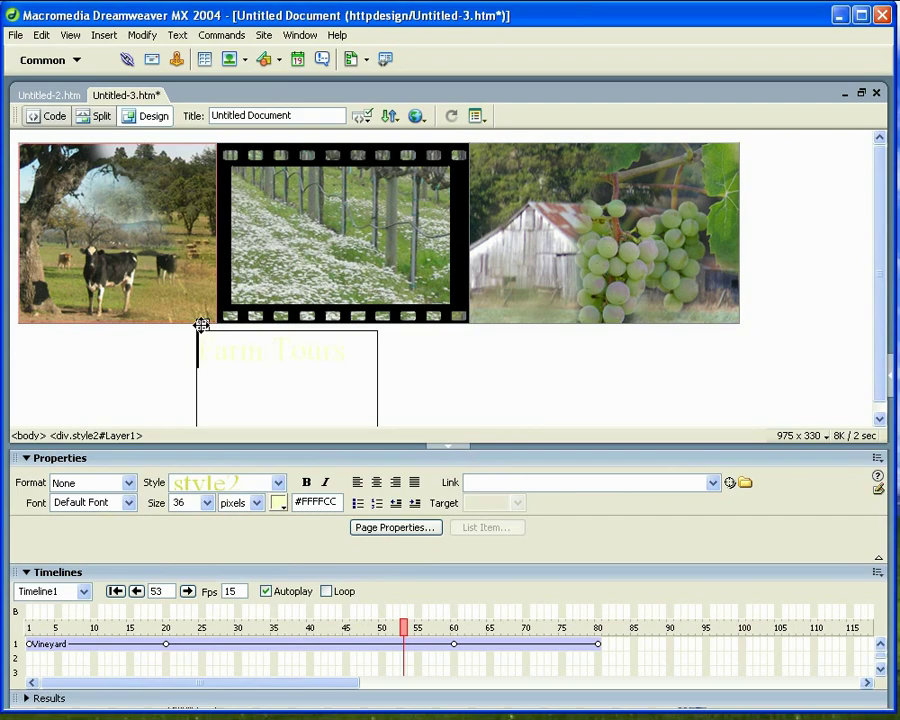
left_click_drag(201, 322, 37, 186)
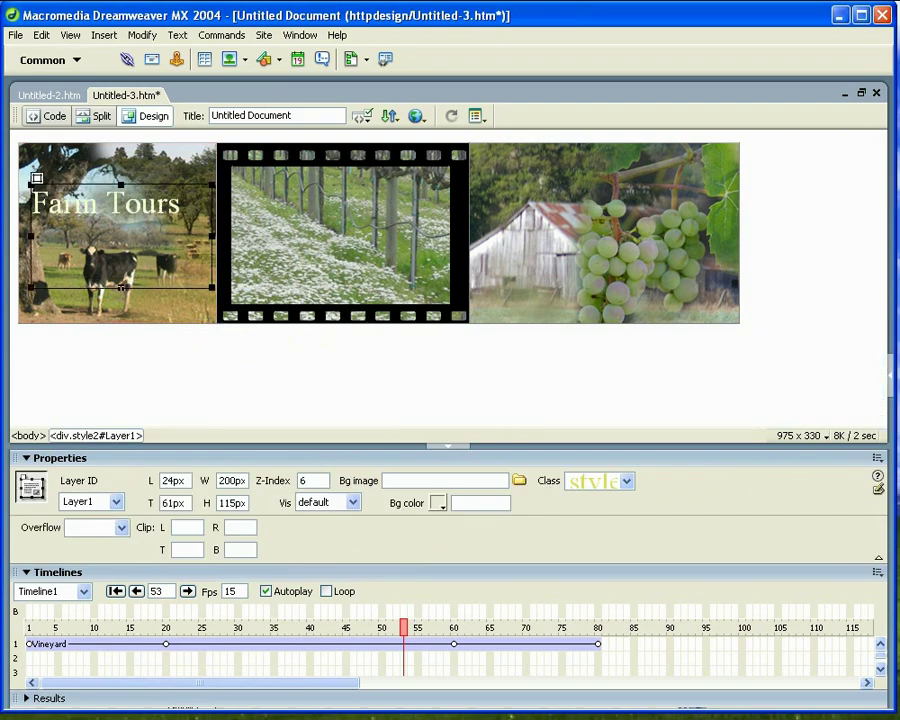
left_click(121, 288)
left_click(112, 238)
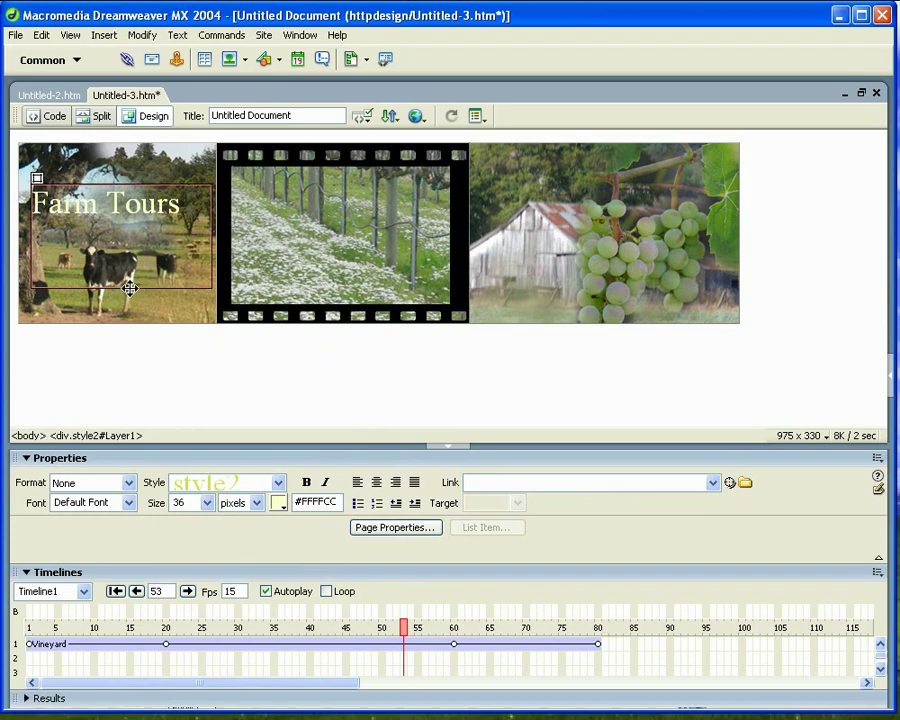
left_click_drag(129, 289, 128, 285)
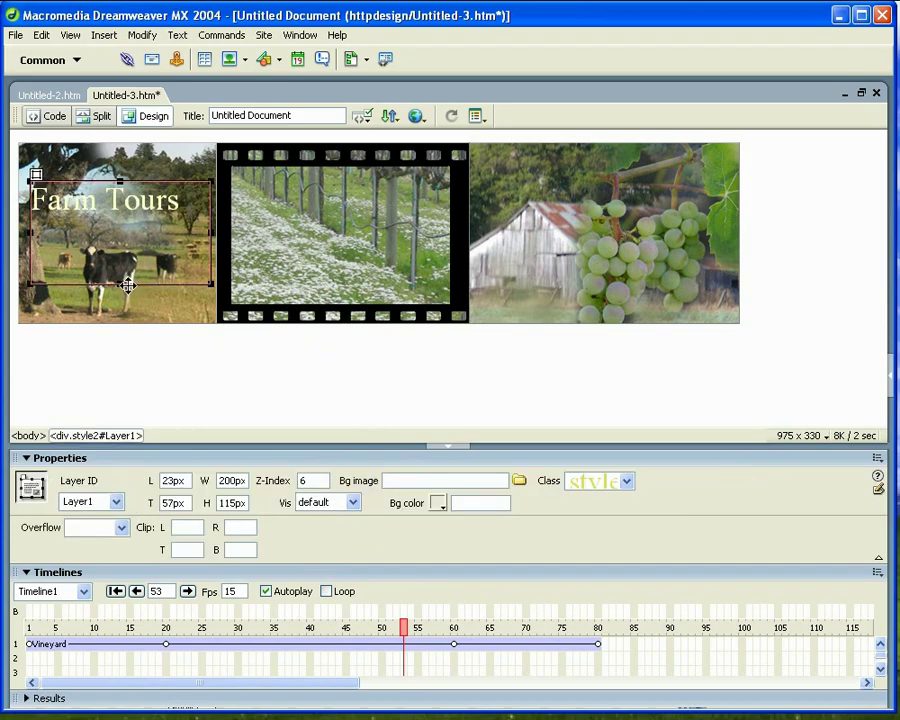
left_click_drag(207, 282, 210, 227)
left_click_drag(35, 173, 33, 197)
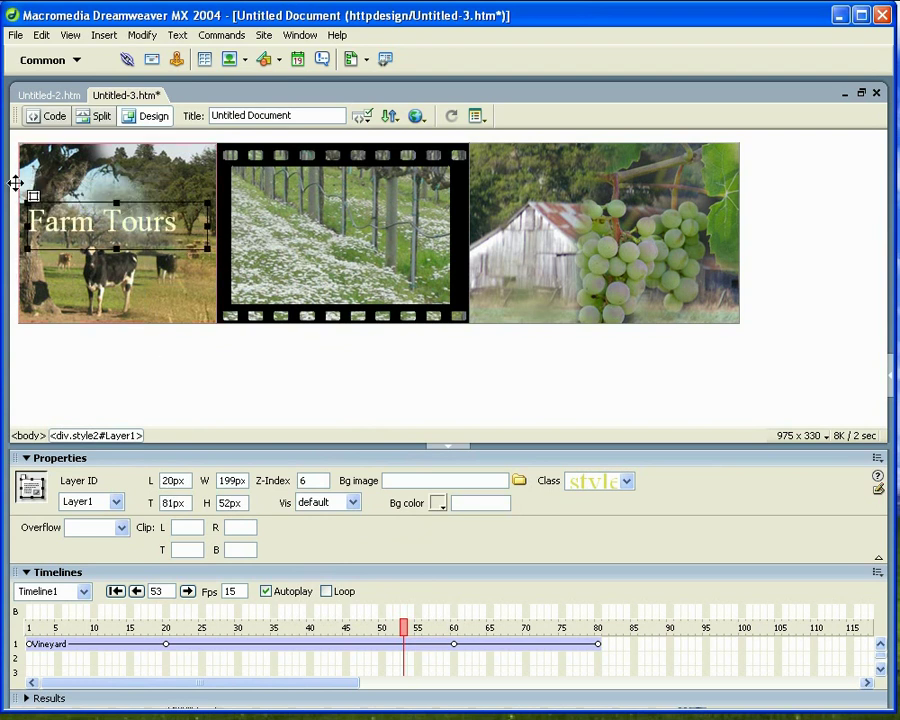
left_click(171, 502)
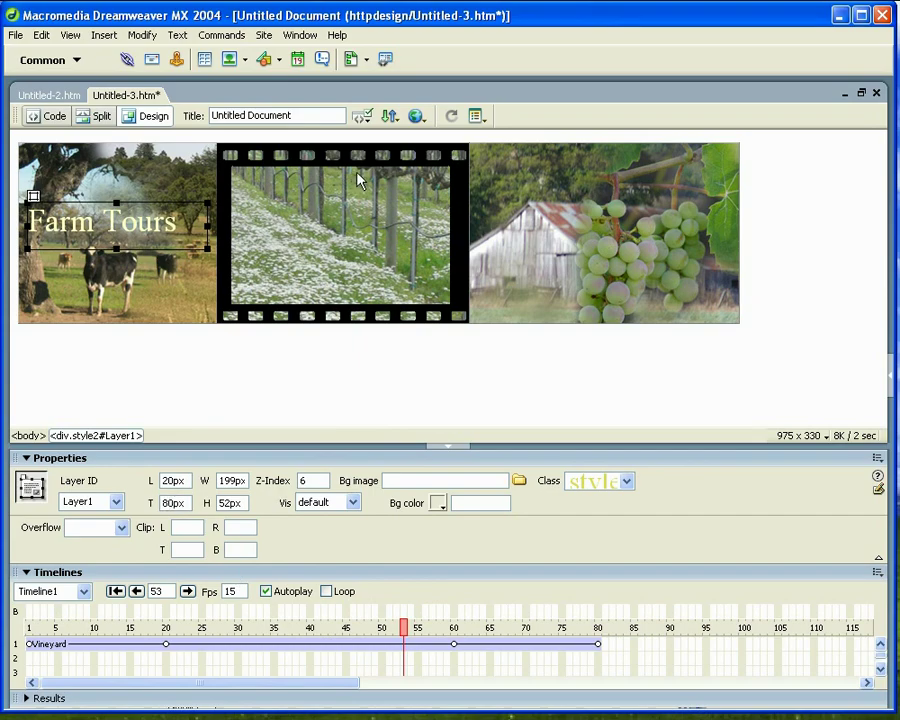
Show the list of layers and rename the "Farm Tours" layer as Text
left_click(300, 36)
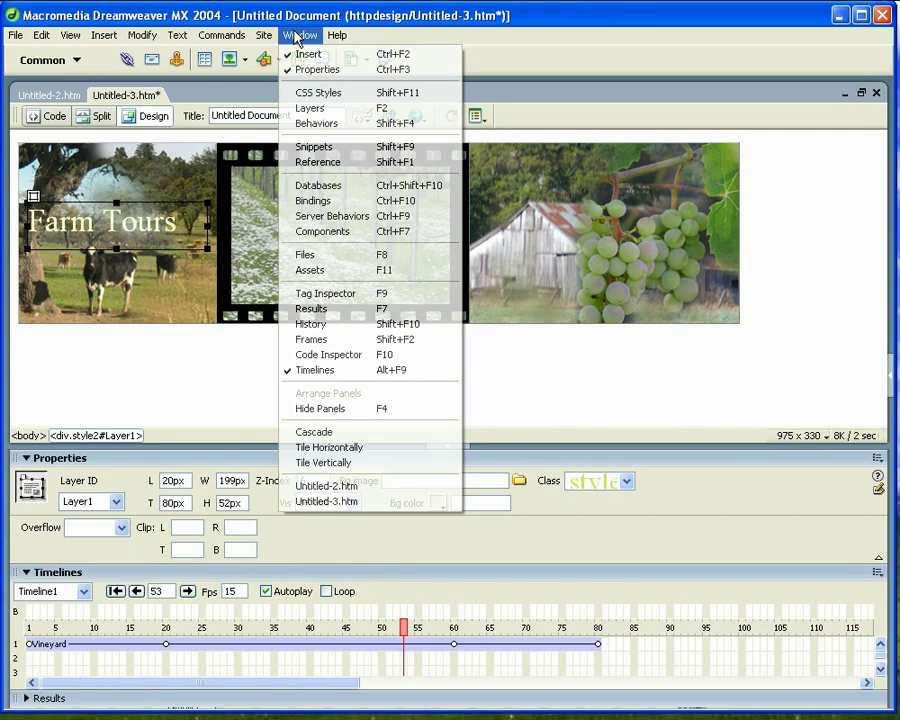
left_click(290, 108)
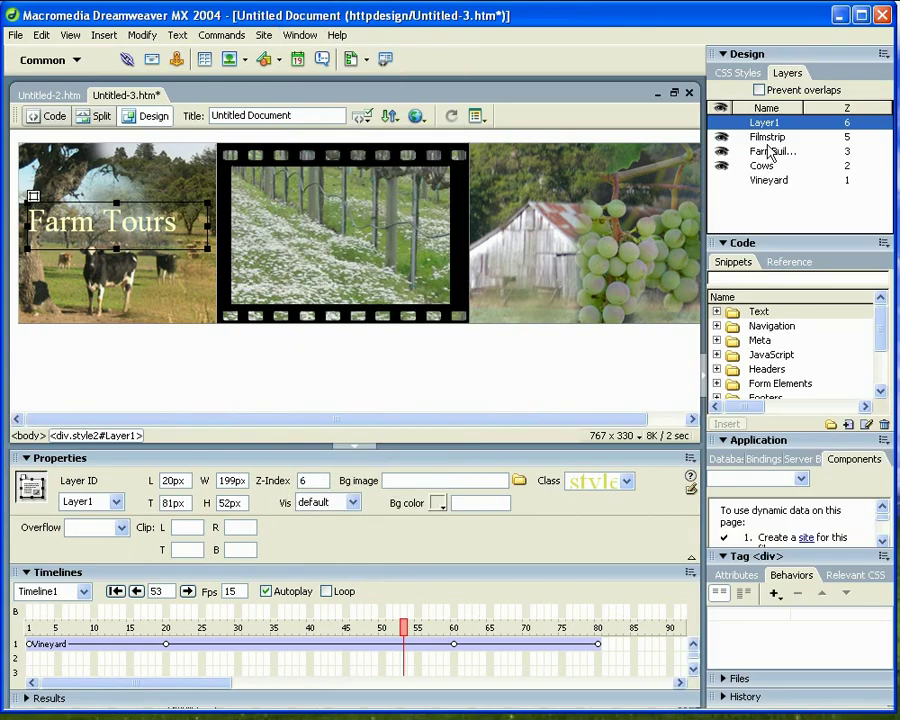
double_click(92, 501)
type("Text")
key("Tab")
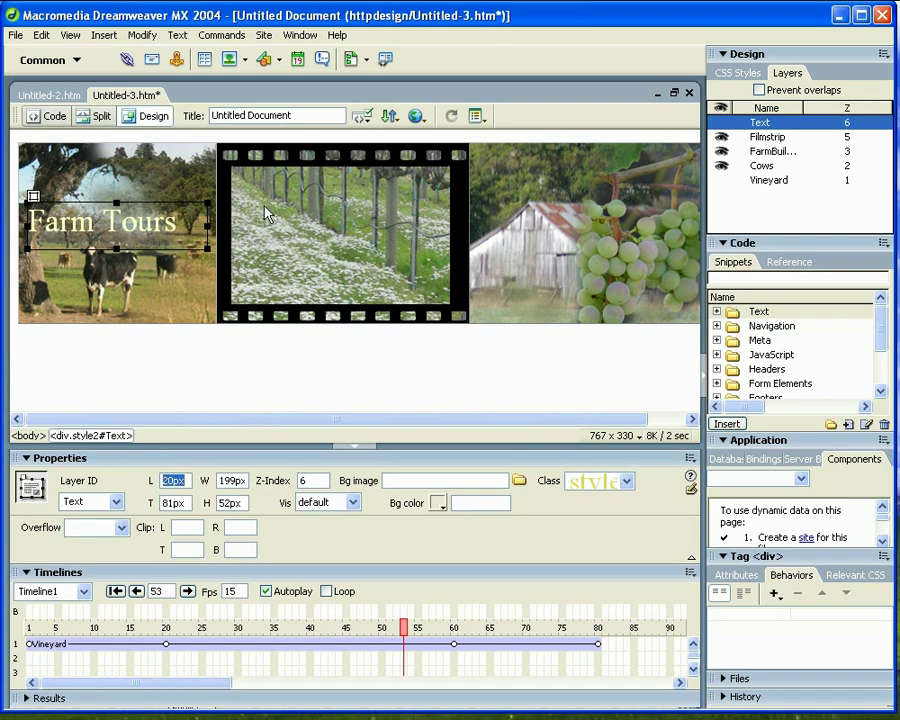
Set the z-index of the Text layer to 2 and of the Cows layer to 3
left_click(769, 180)
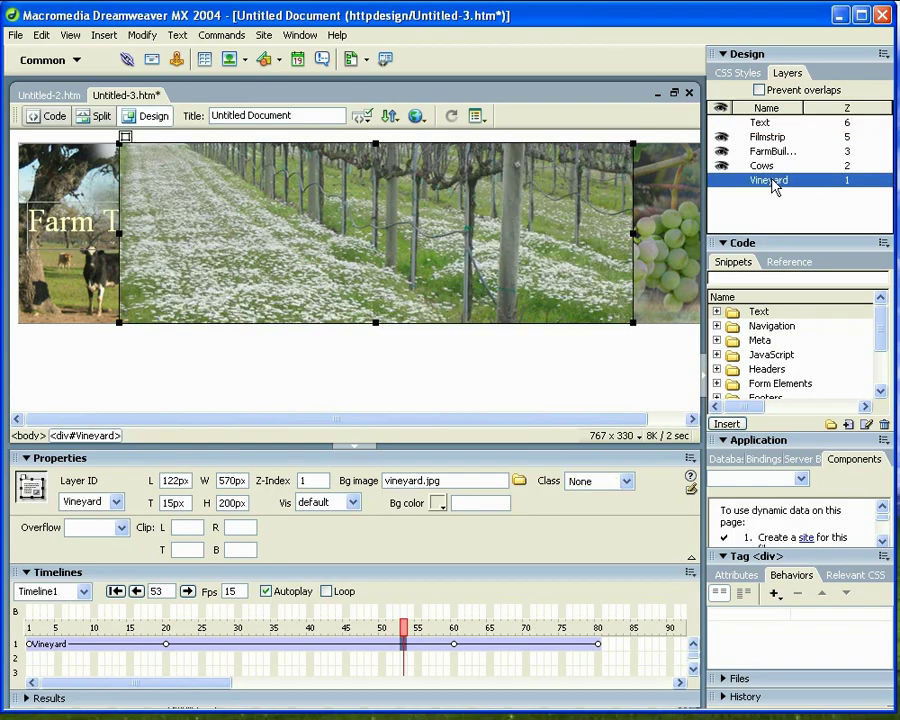
left_click(779, 122)
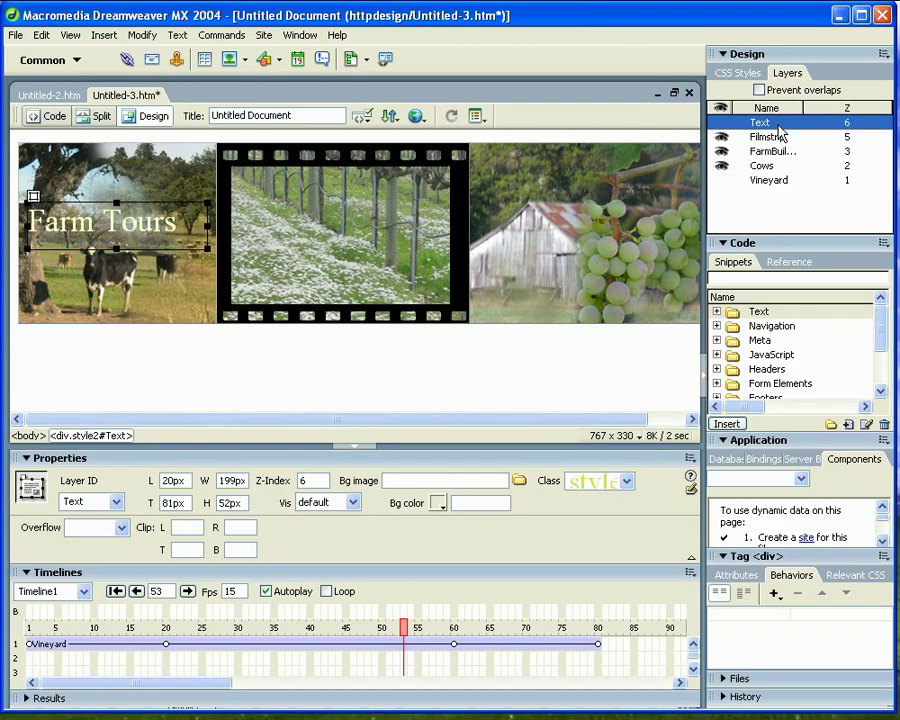
left_click(845, 122)
type("2")
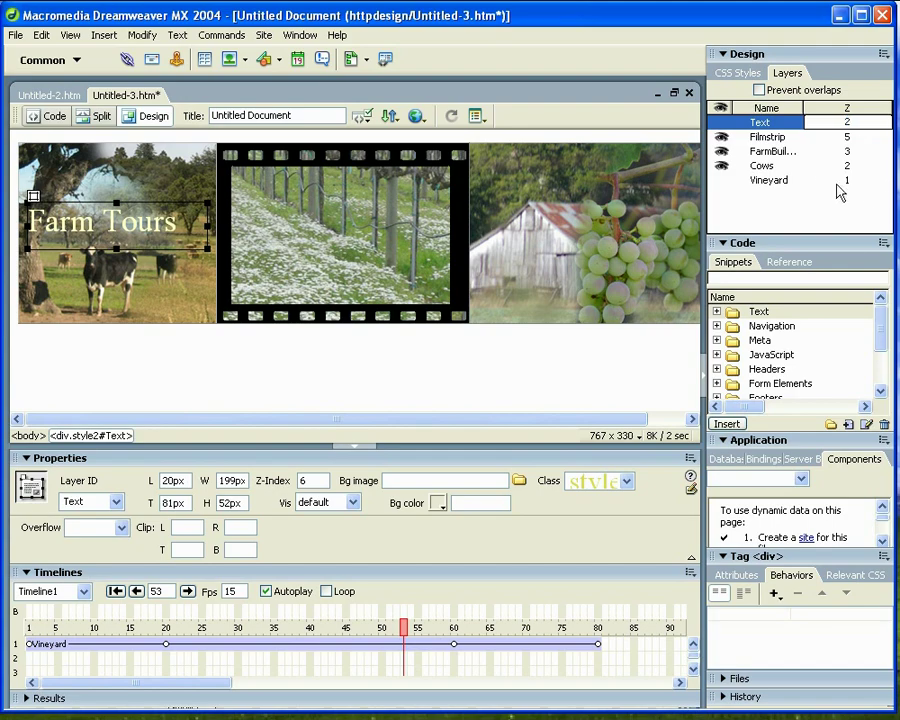
left_click(832, 192)
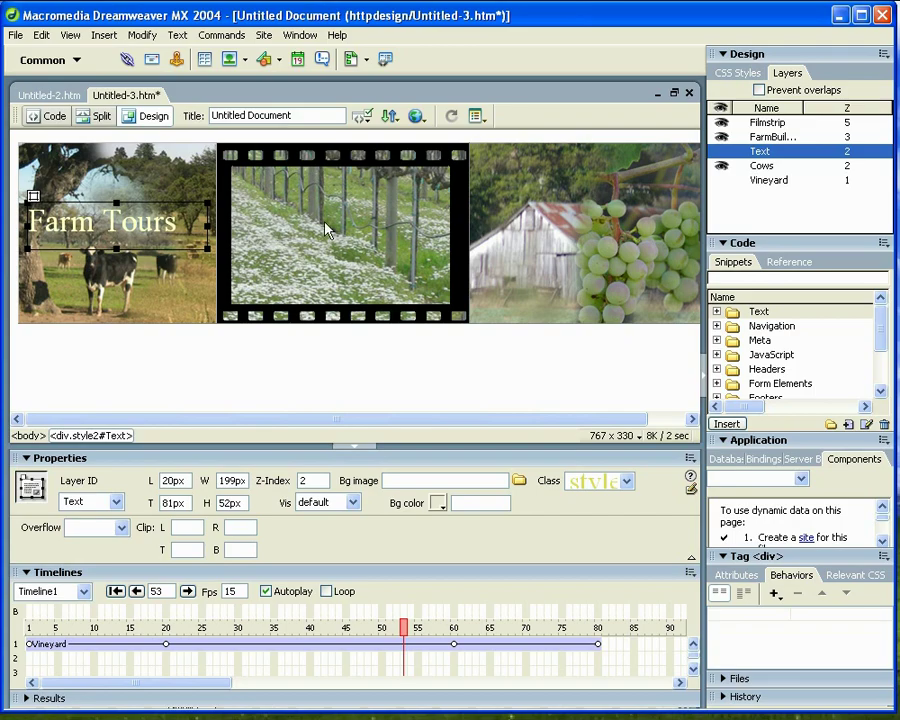
double_click(847, 167)
type("3")
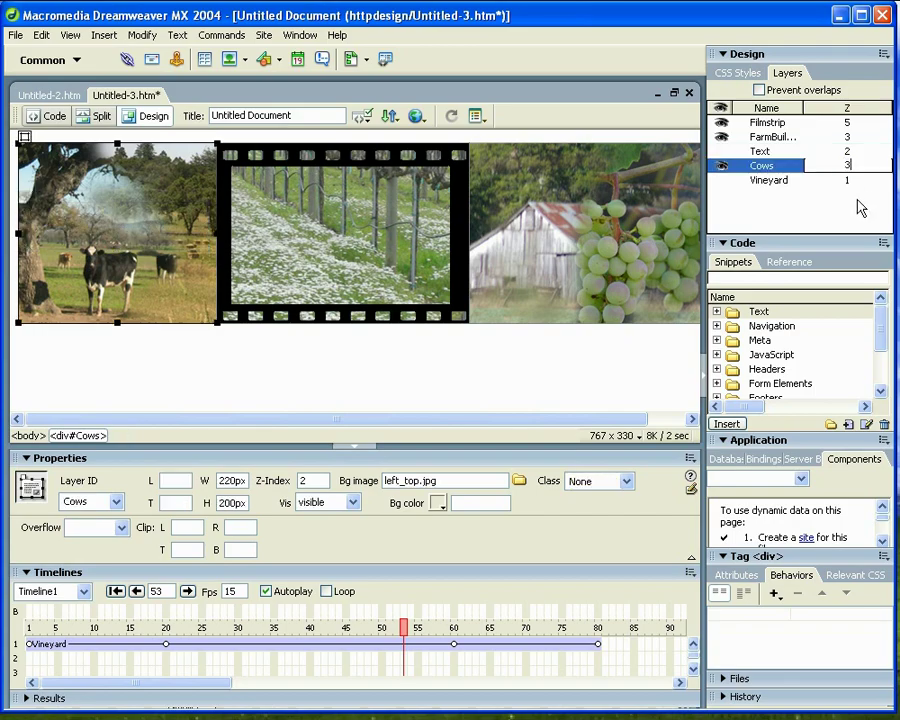
key("Return")
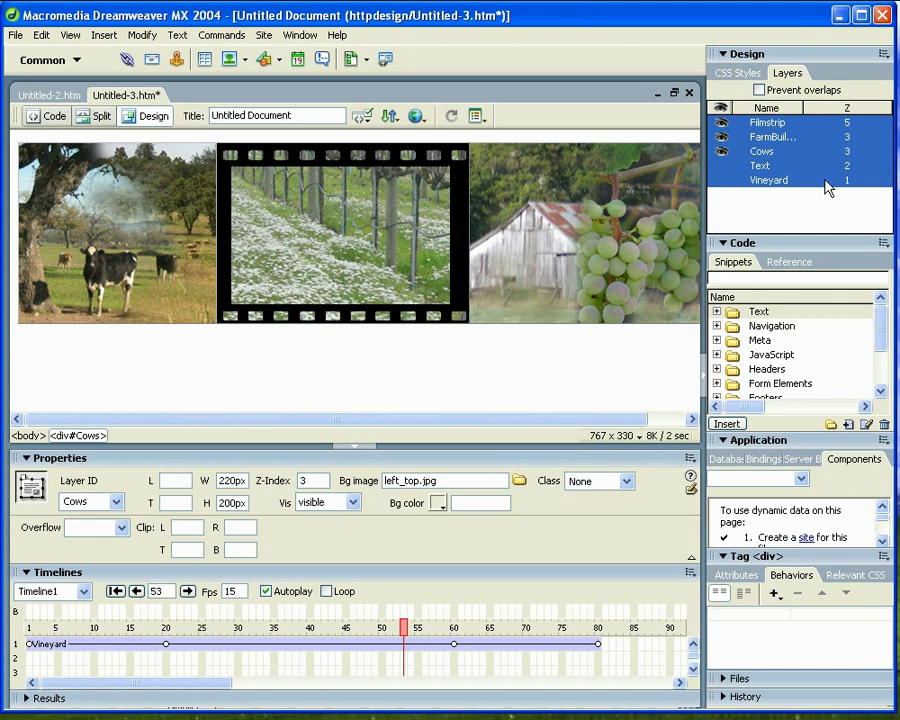
Add the Text layer to the timeline and shift its animation bar to start at about frame 17
left_click(760, 168)
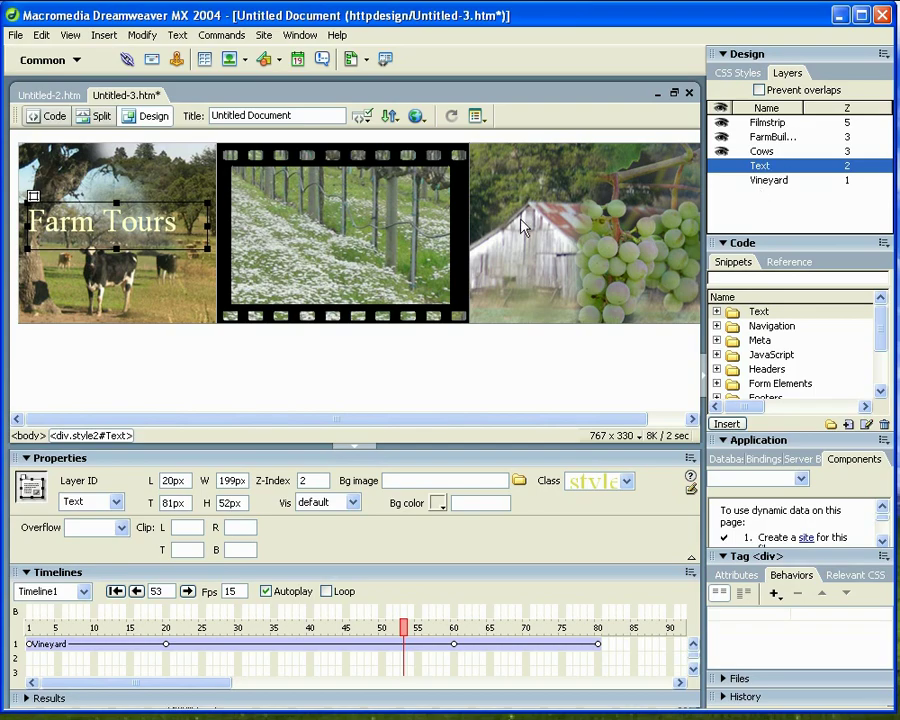
right_click(68, 202)
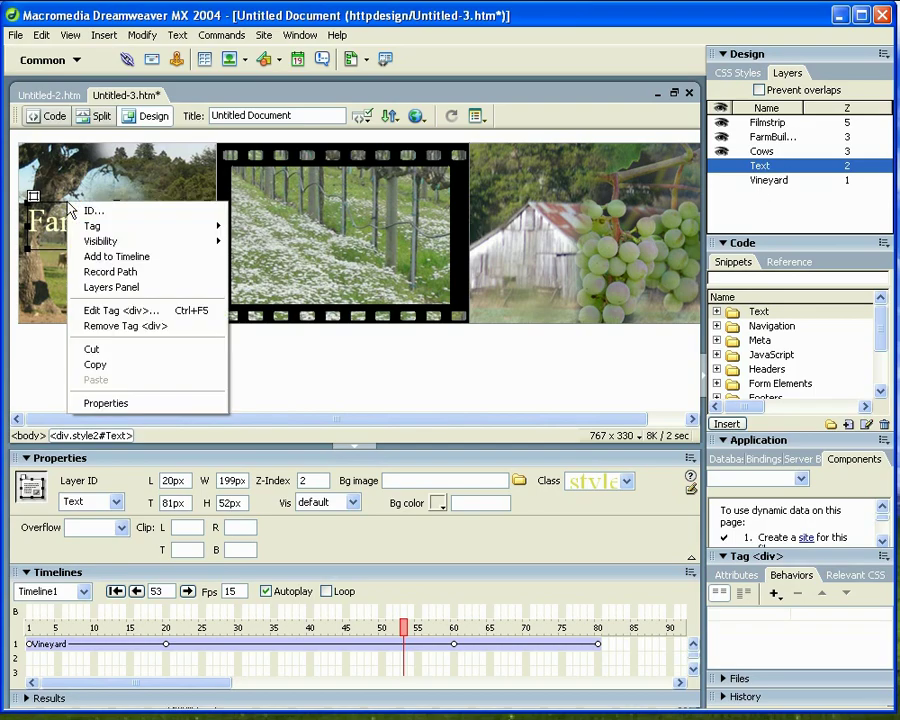
left_click(100, 256)
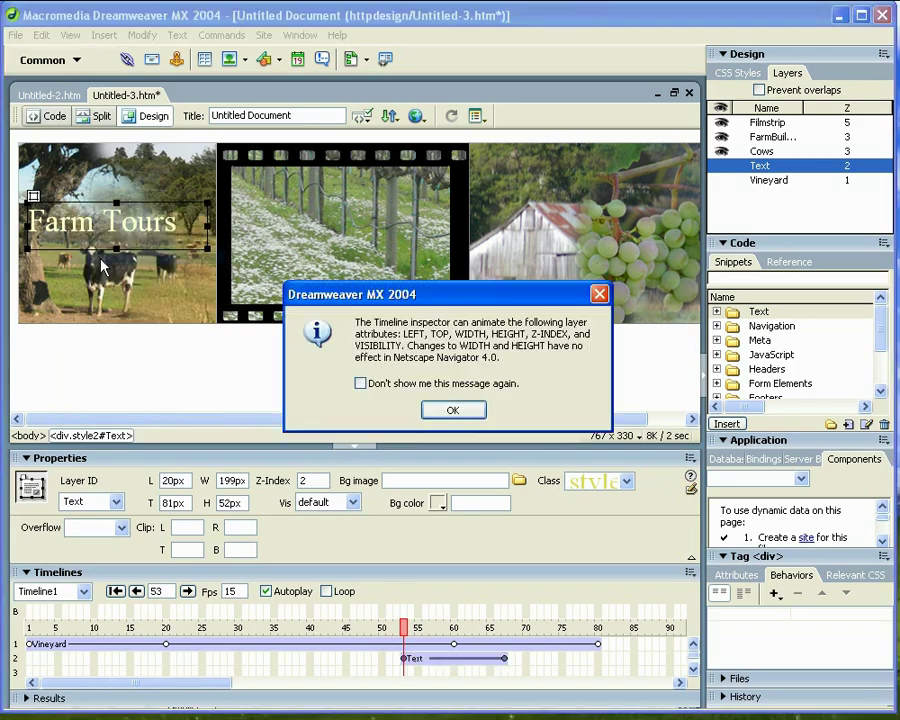
left_click(453, 411)
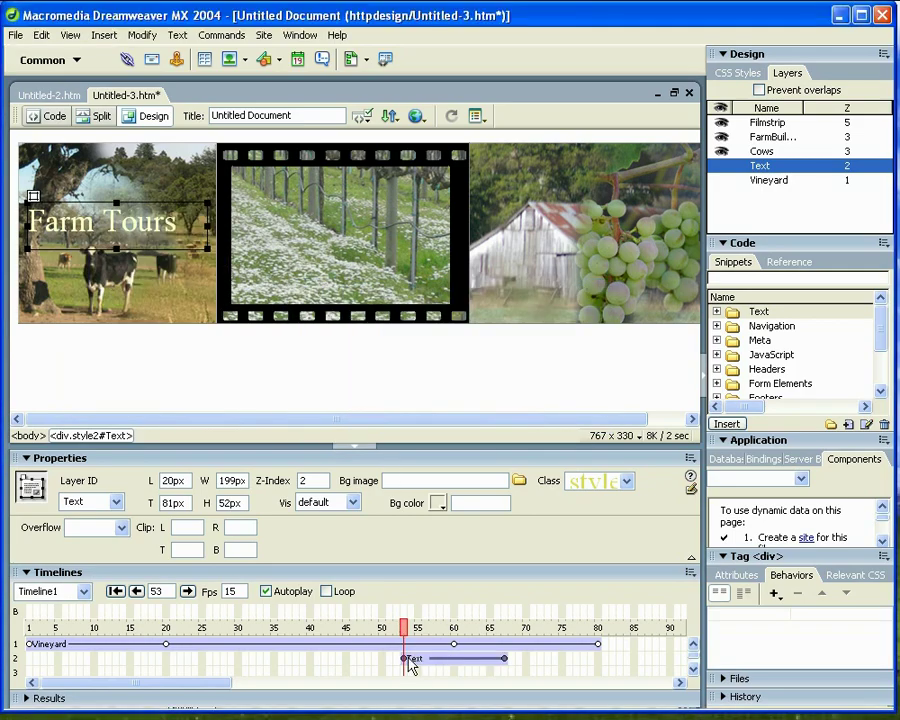
left_click_drag(413, 667, 147, 667)
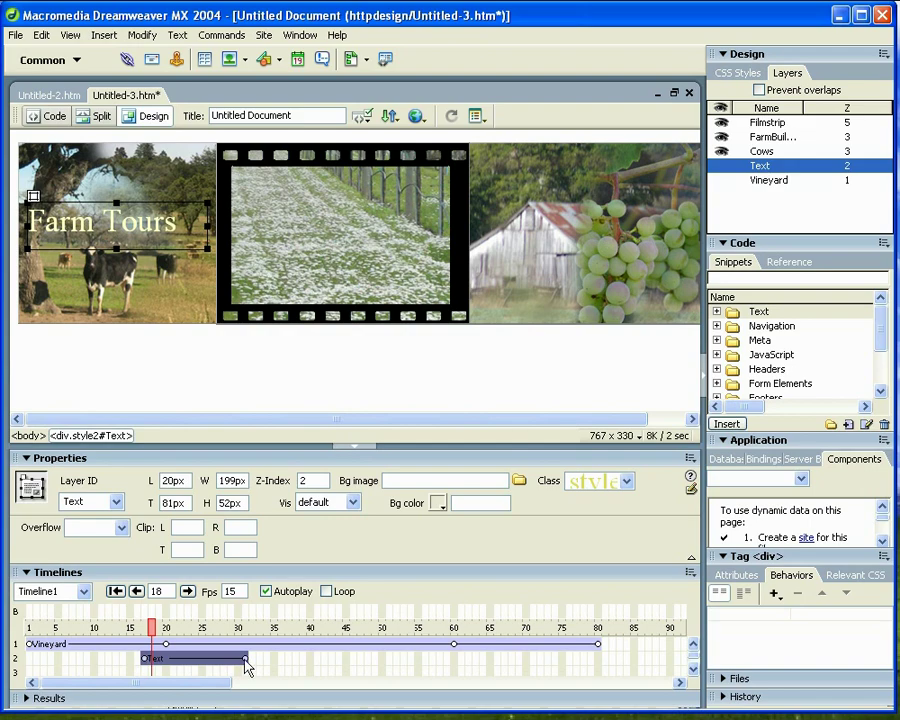
Extend the Text animation's end keyframe to frame 55 and move the layer there inside the filmstrip frame, at about L 271px, T 80px
left_click_drag(246, 668, 421, 667)
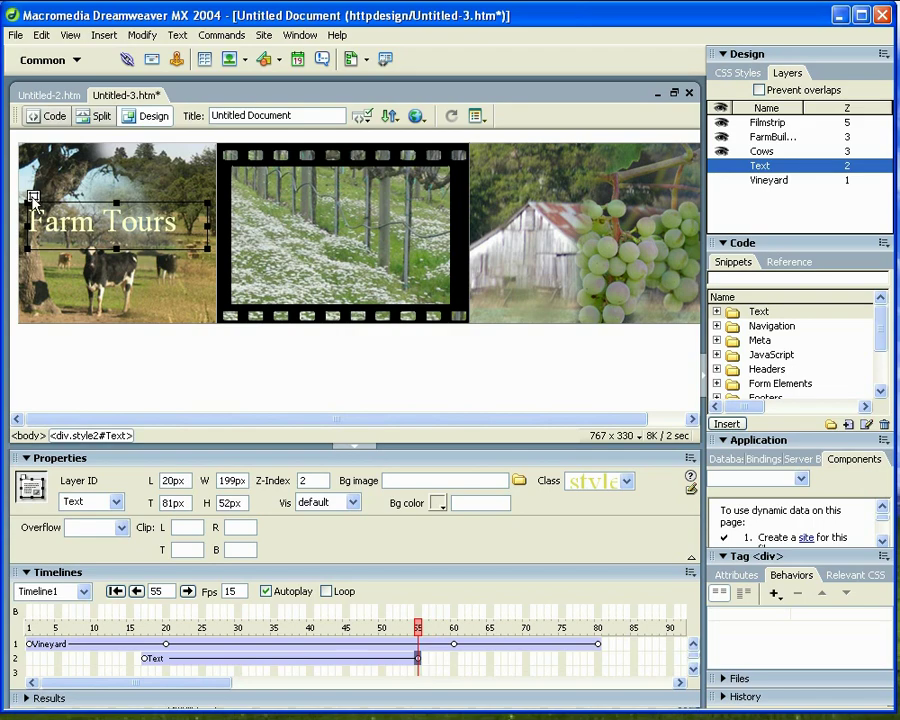
left_click_drag(33, 197, 258, 204)
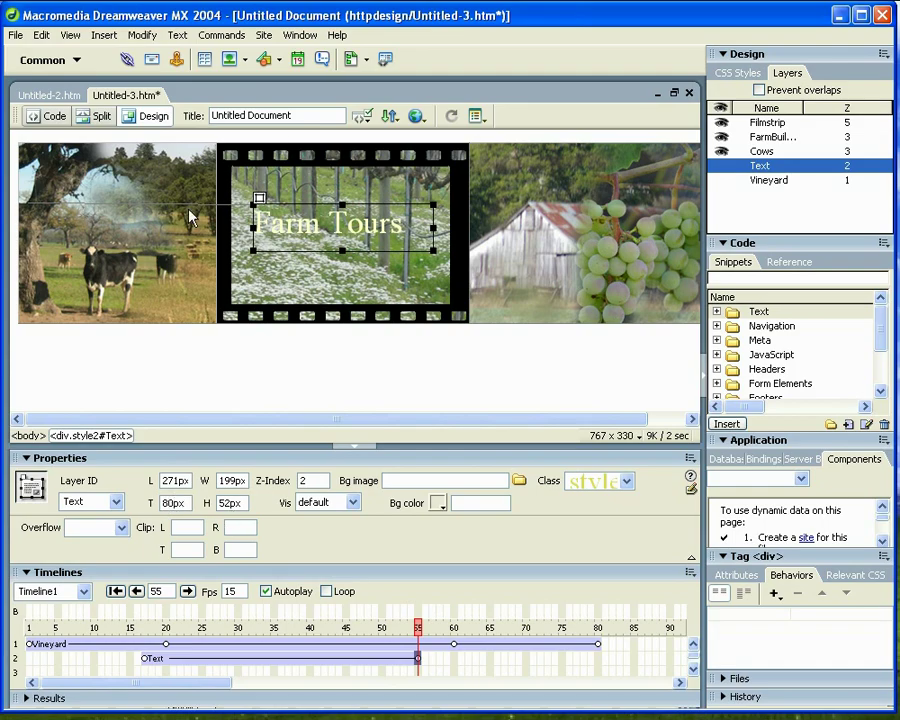
Apply the 80px top position to the Text layer and review the properties of the Filmstrip, Cows and FarmBuilding layers
key("Tab")
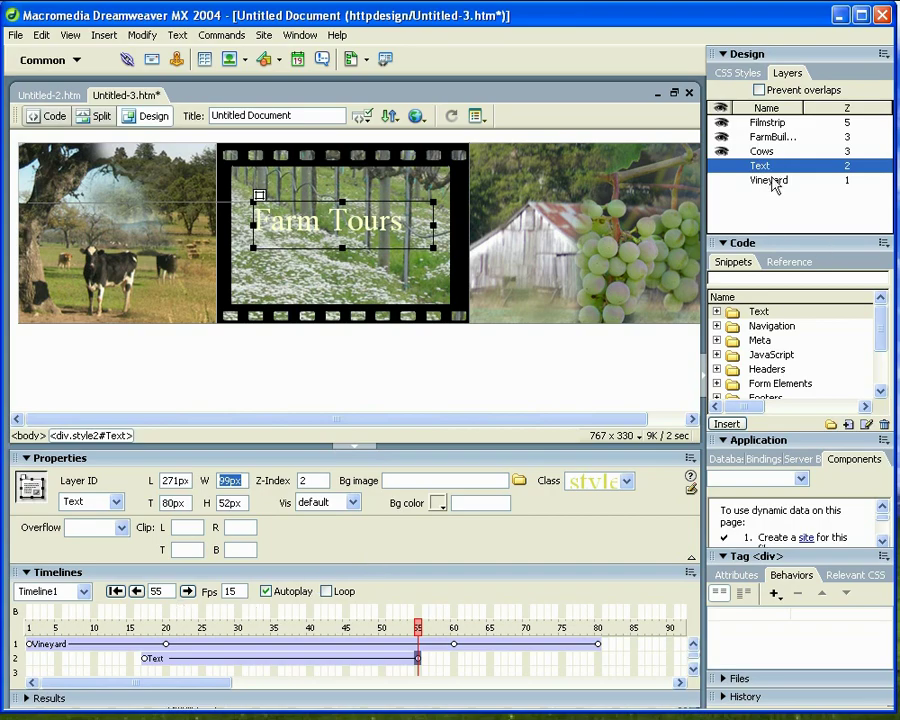
left_click(770, 123)
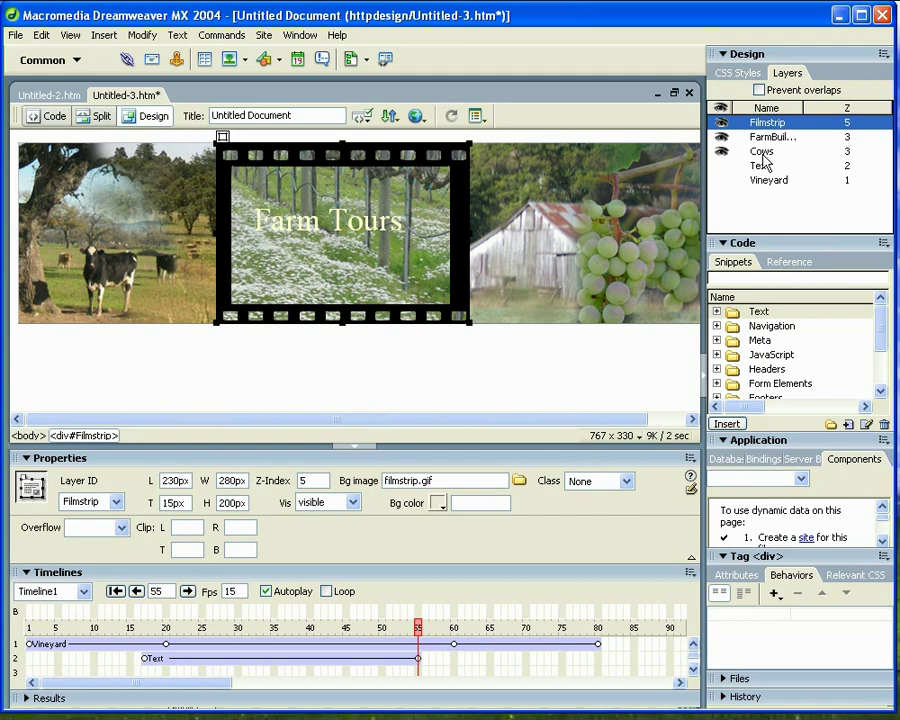
left_click(763, 151)
left_click(770, 140)
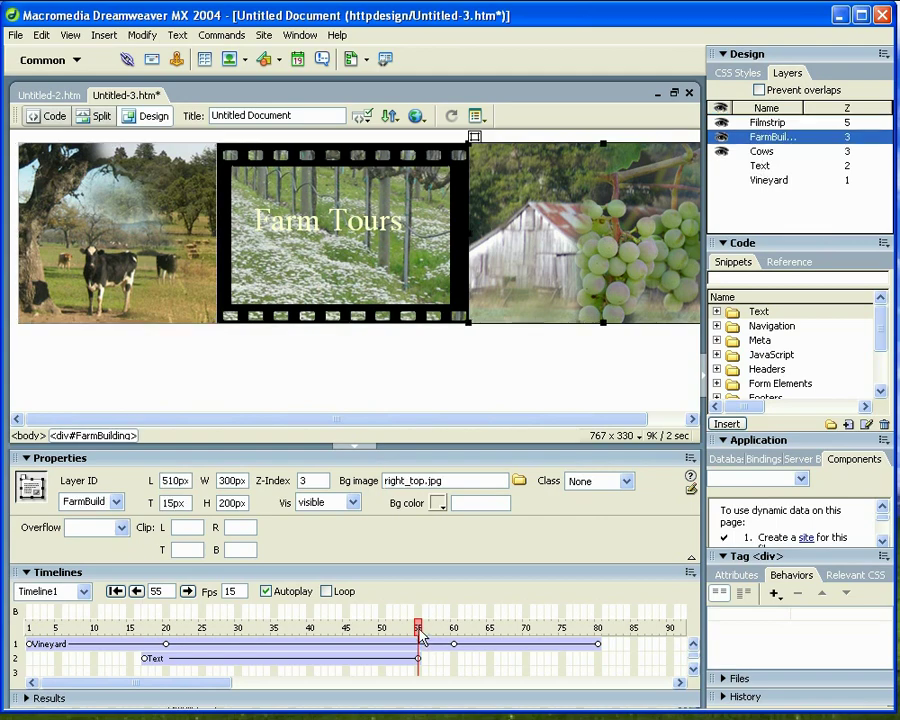
Rewind the timeline to frame 1 and play it forward to frame 25 to check the start of the vineyard motion
left_click_drag(418, 628, 24, 630)
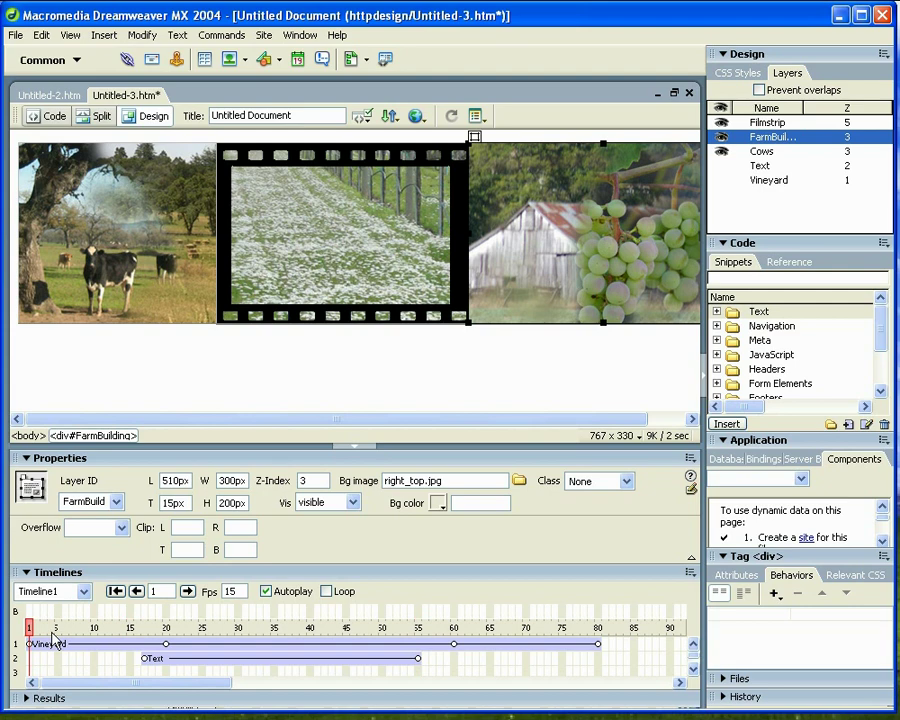
left_click(187, 591)
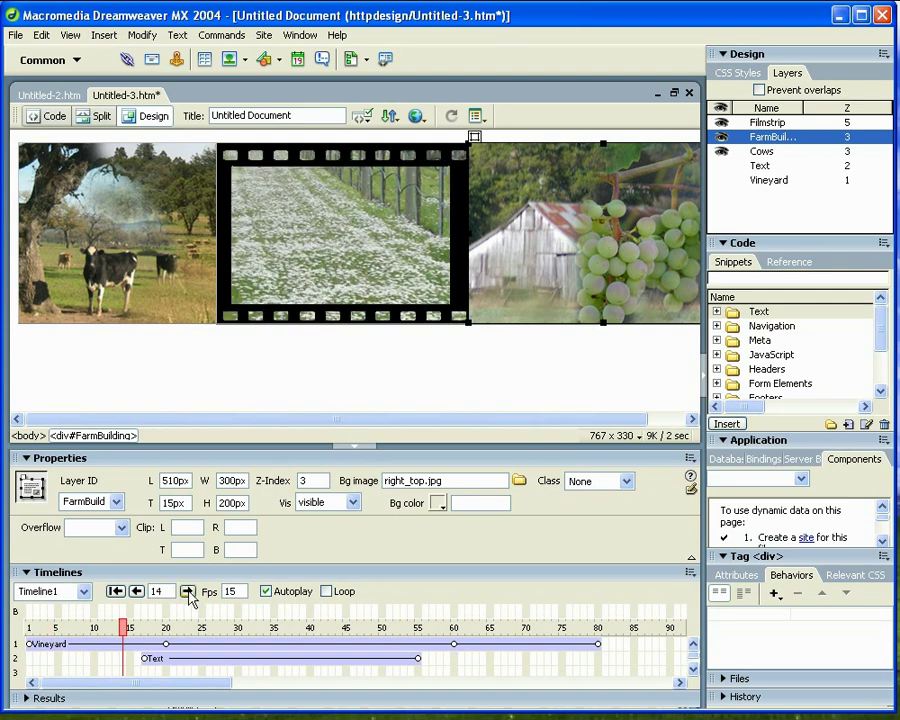
left_click(187, 591)
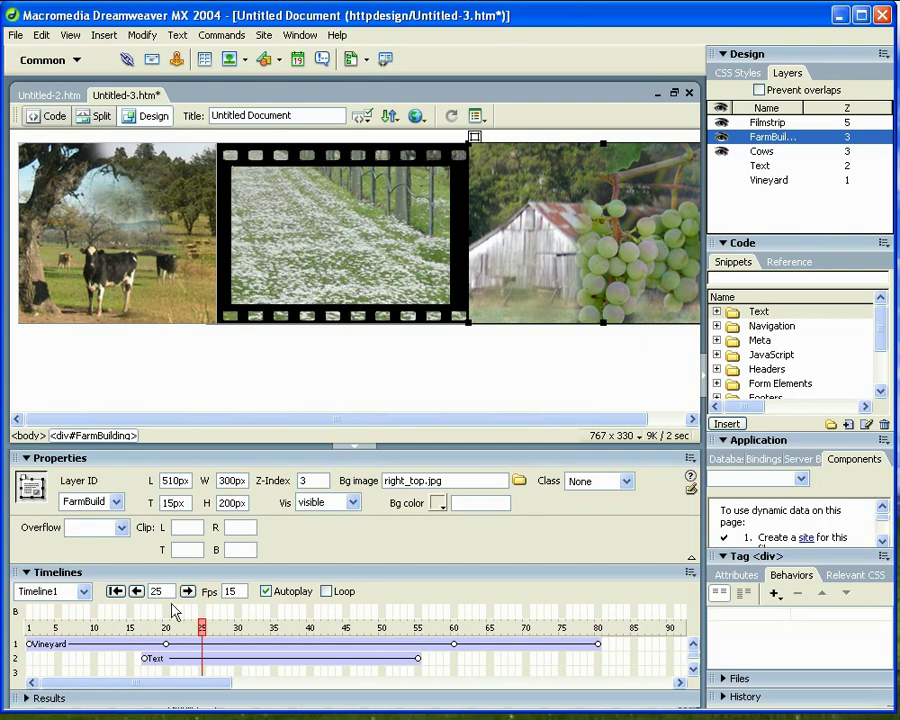
Play the timeline from frame 17 to frame 55 to check how the "Farm Tours" text slides into the filmstrip
left_click(145, 650)
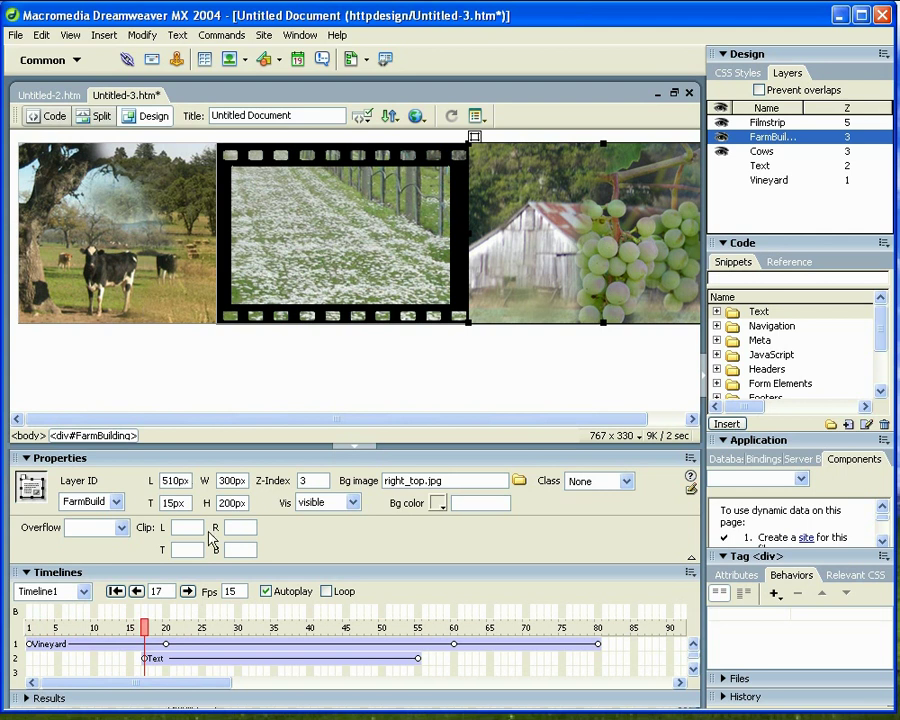
left_click(187, 591)
left_click(187, 591)
left_click(187, 591)
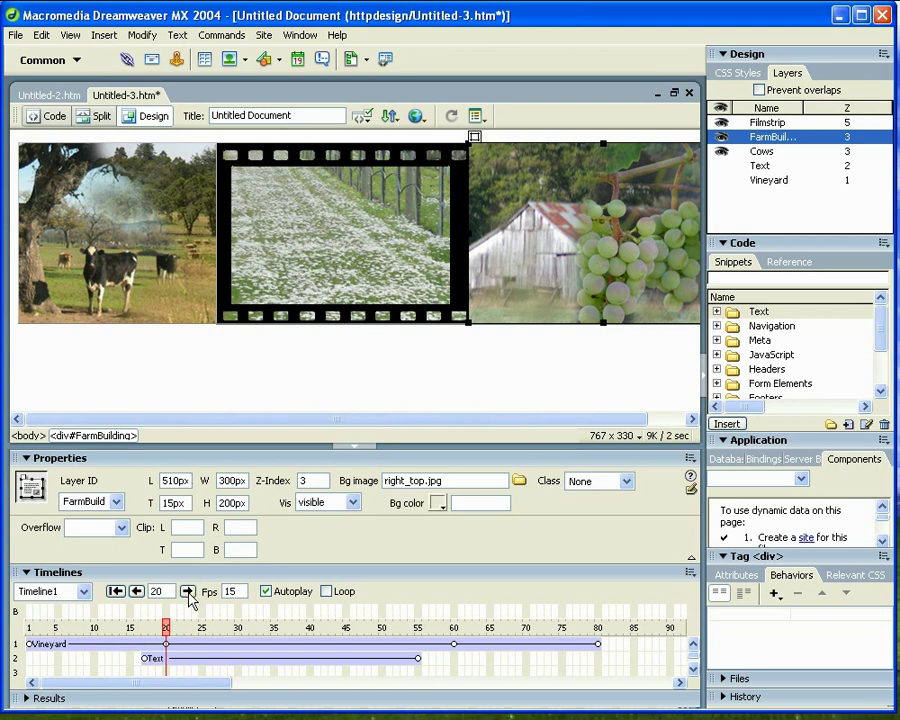
left_click(187, 591)
left_click(187, 591)
left_click_drag(187, 591, 187, 591)
left_click(187, 591)
left_click(187, 591)
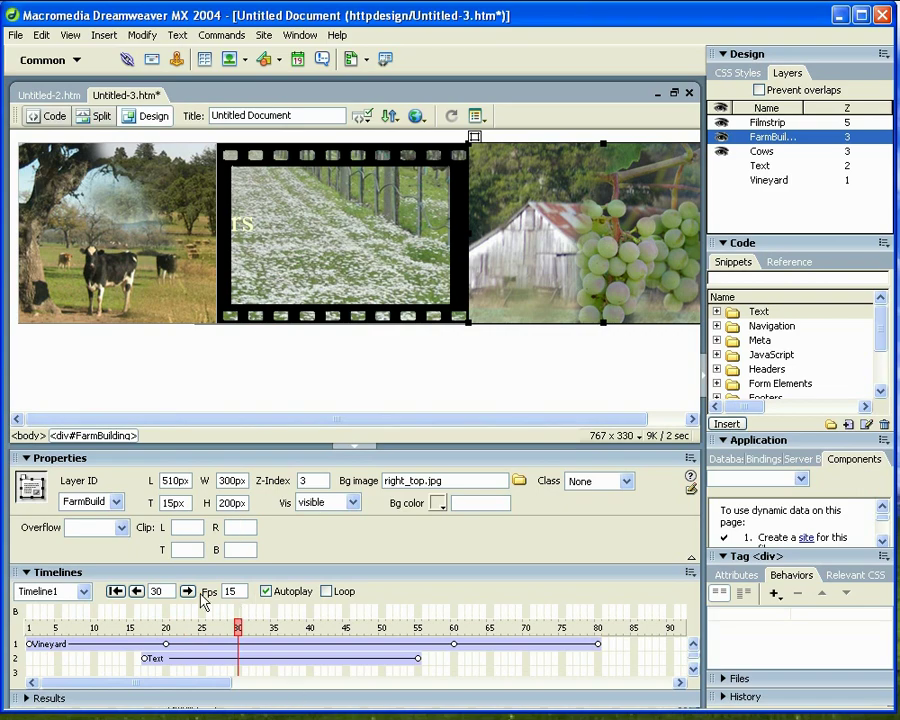
left_click_drag(187, 591, 195, 598)
left_click_drag(425, 630, 419, 631)
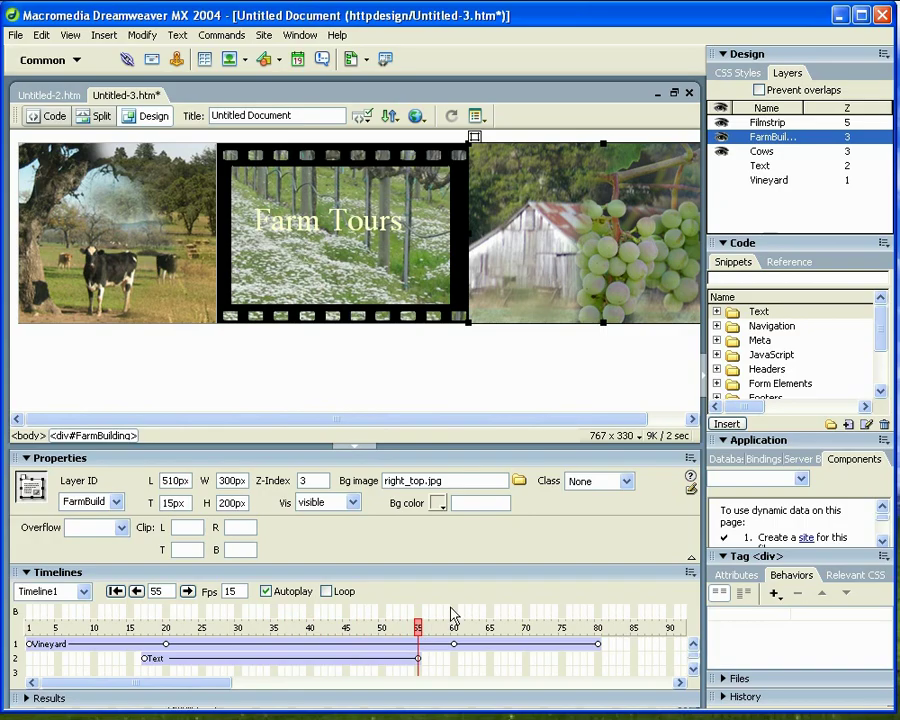
Advance the timeline from frame 55 to frame 80 to check the vineyard motion behind the stationary text
left_click(187, 592)
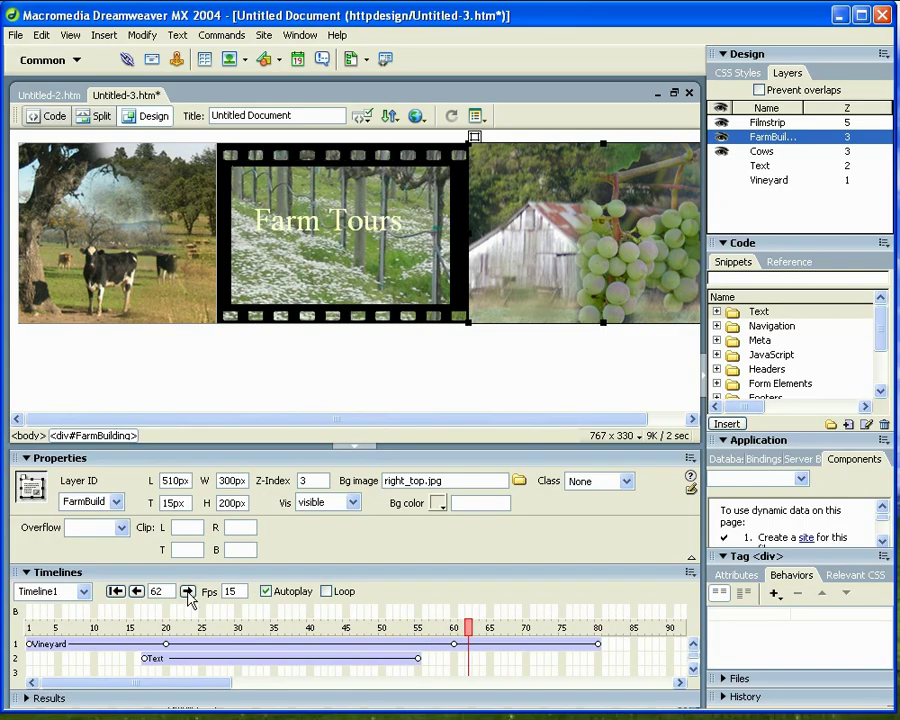
left_click(188, 593)
left_click(188, 593)
left_click(188, 593)
left_click(188, 593)
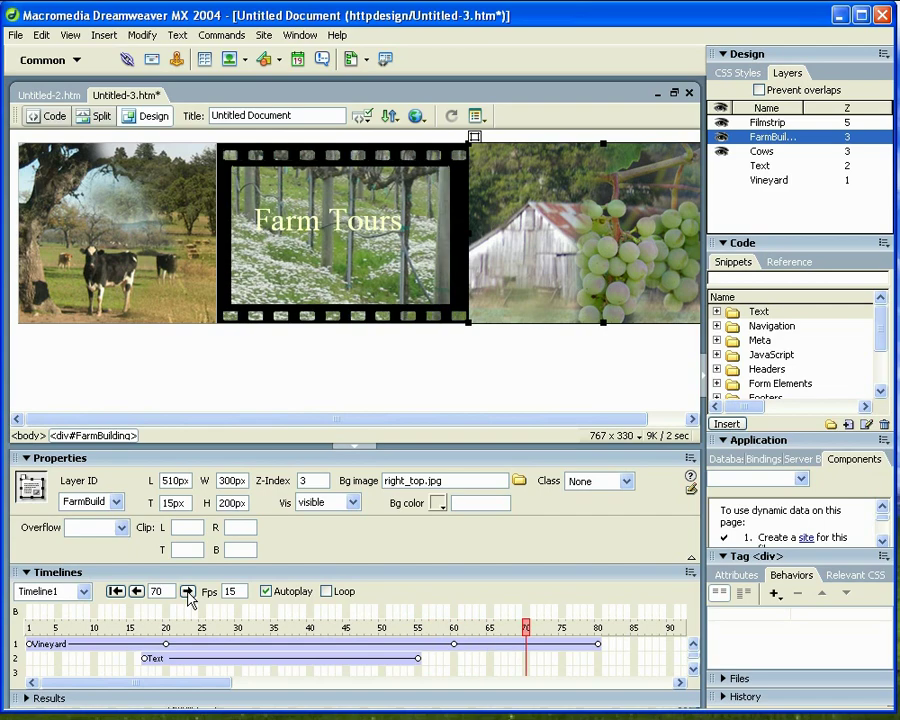
left_click(188, 593)
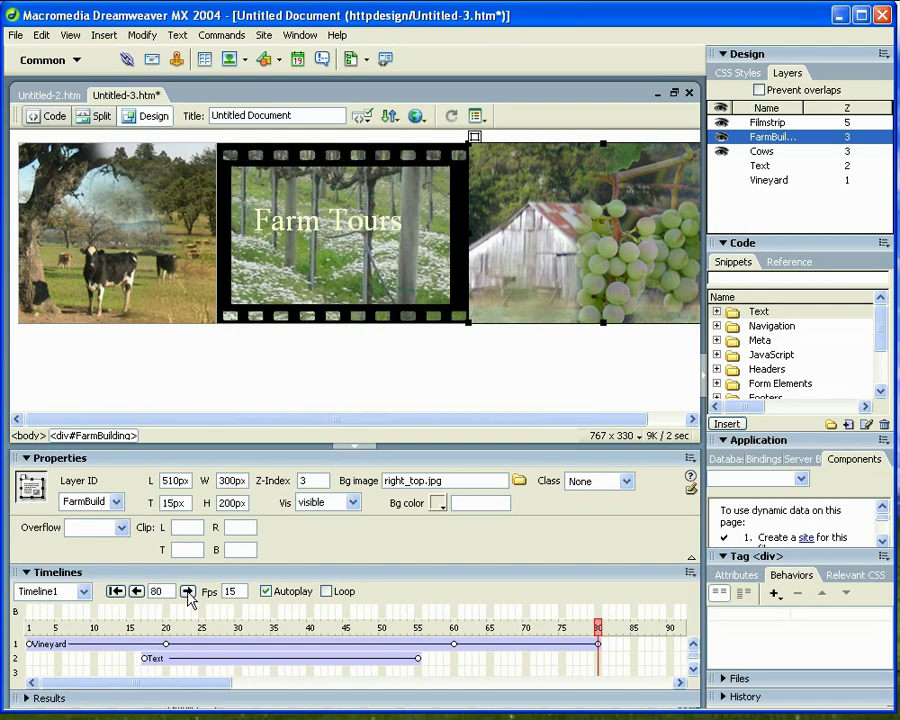
Save the document, preview the animated header in Internet Explorer, and minimize the preview window
left_click(17, 37)
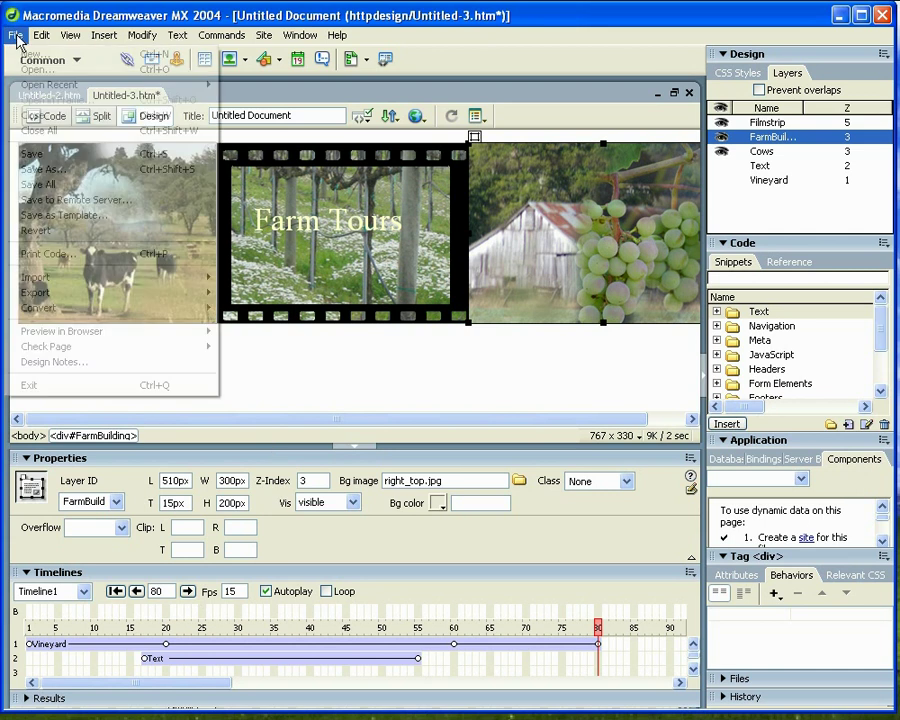
mouse_move(116, 331)
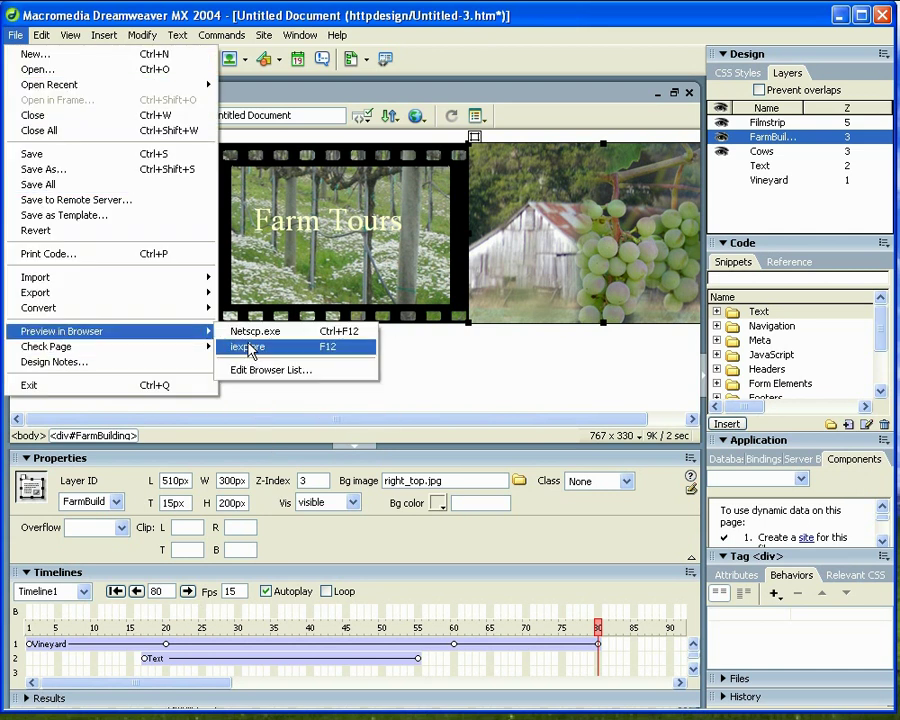
left_click(250, 347)
left_click(378, 392)
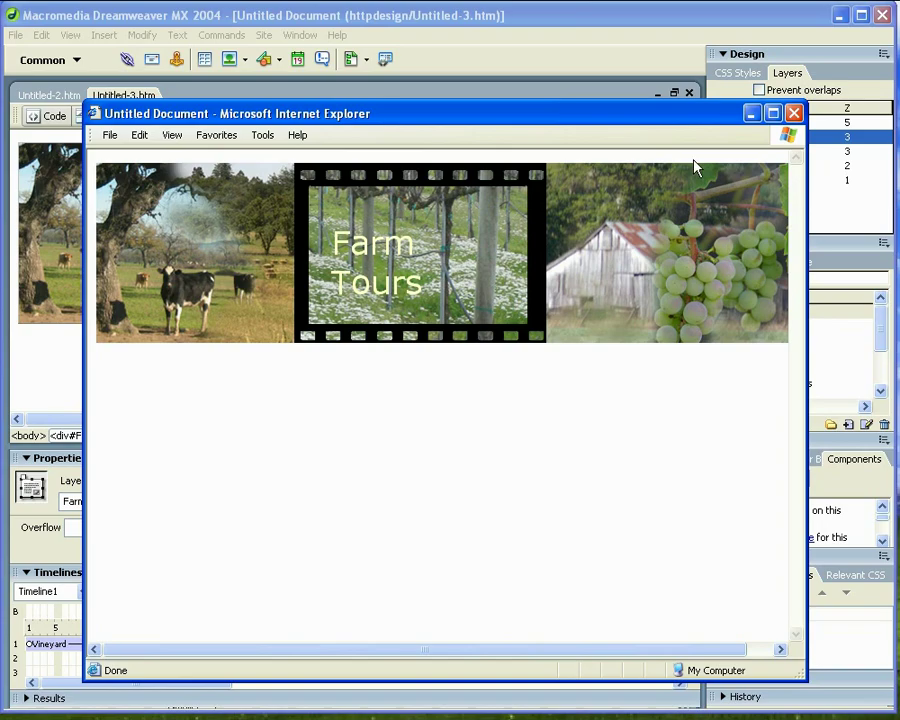
left_click(751, 114)
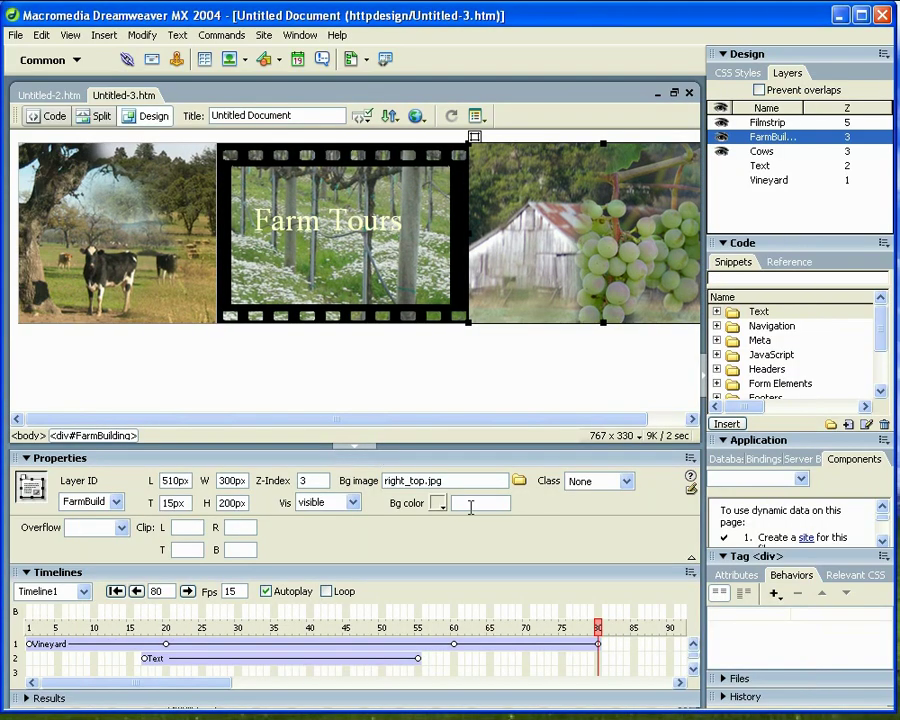